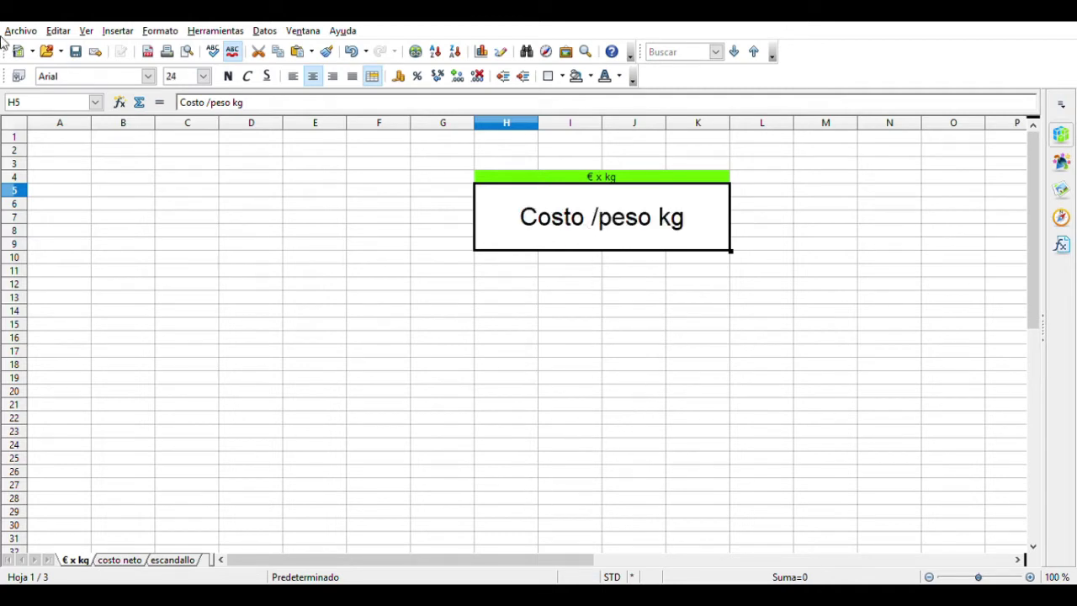
Step: Enter the table headers ingredientes, peso and uni in cells B5 to D5
left_click(110, 192)
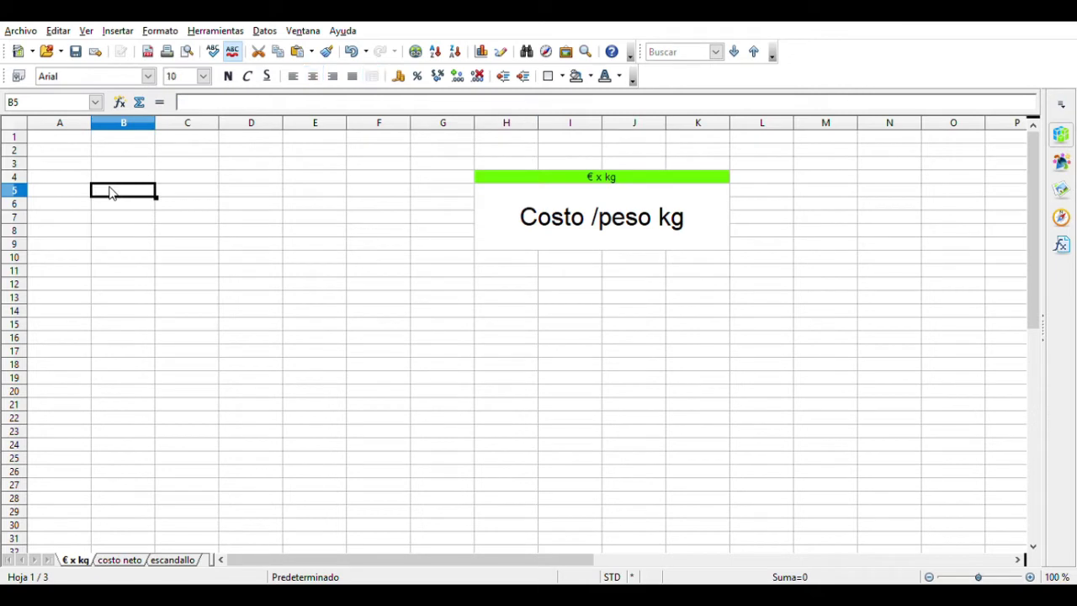
type("ingred")
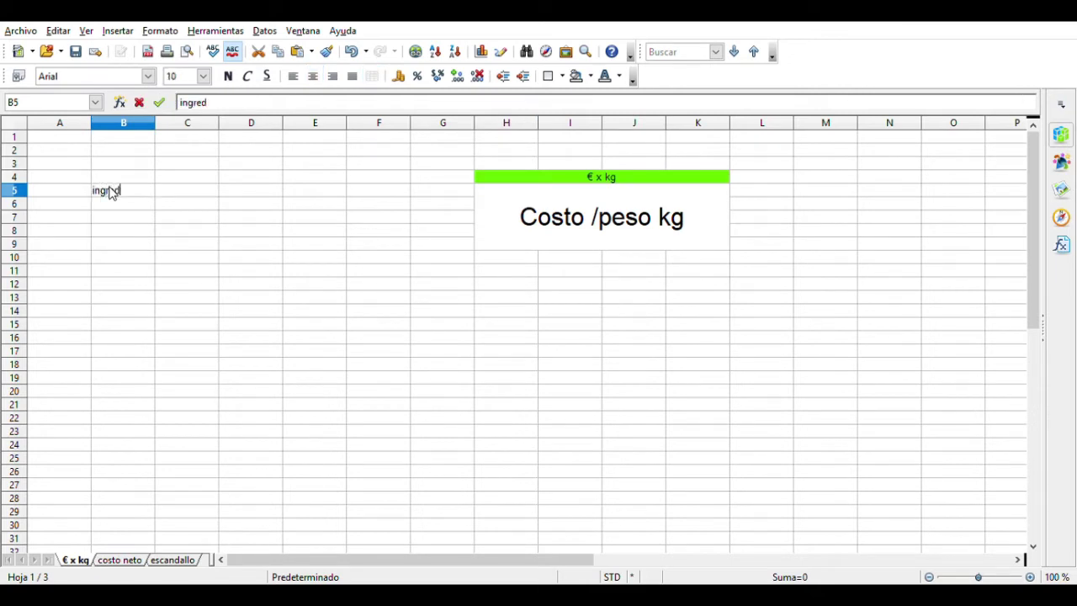
type("ientes")
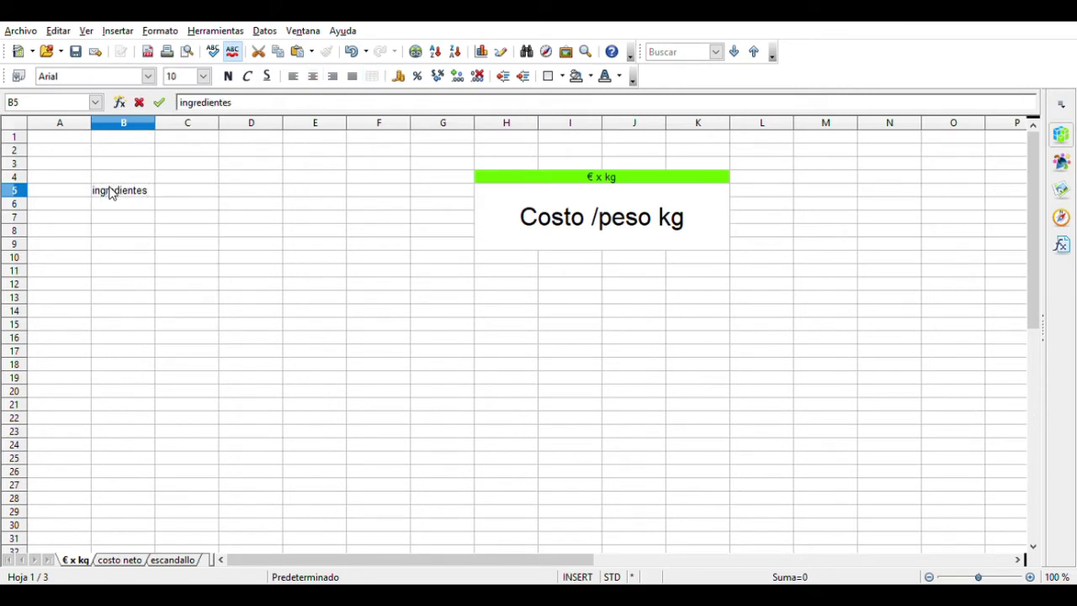
key("Tab")
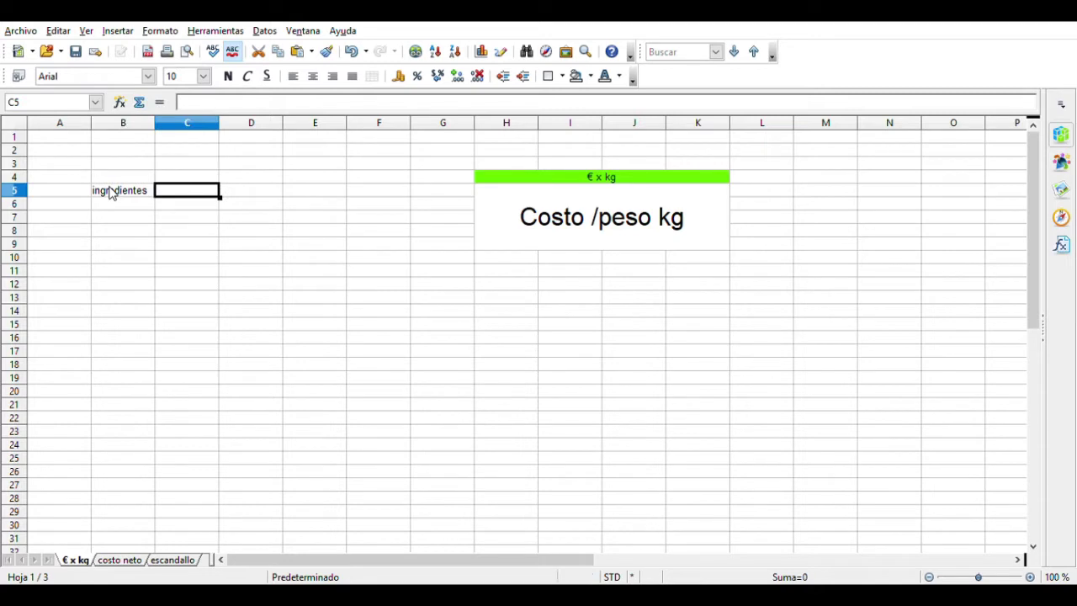
type("peso")
key("Tab")
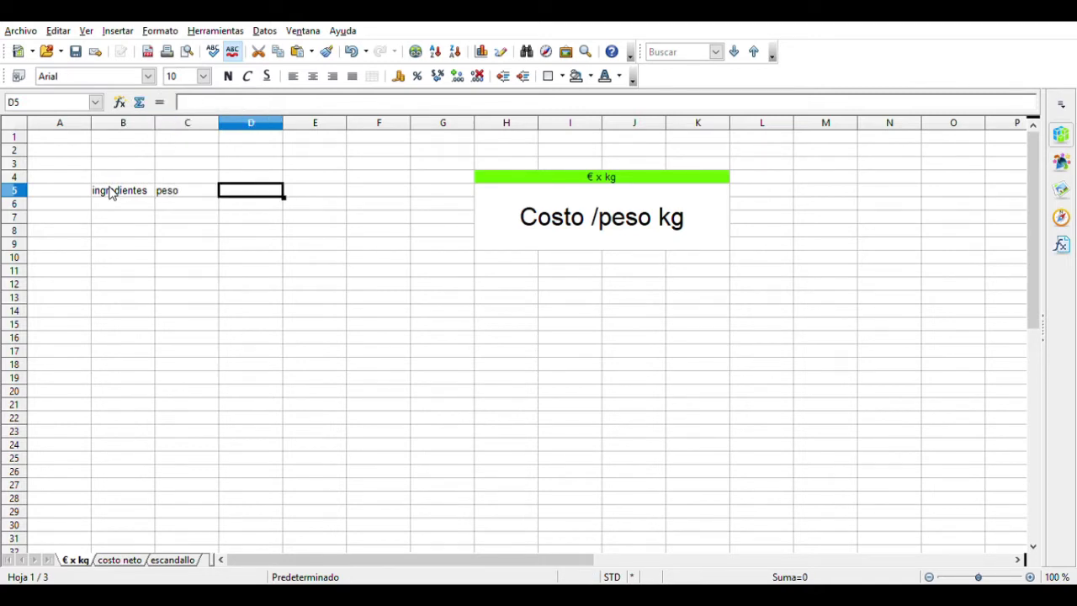
type("uni")
key("Tab")
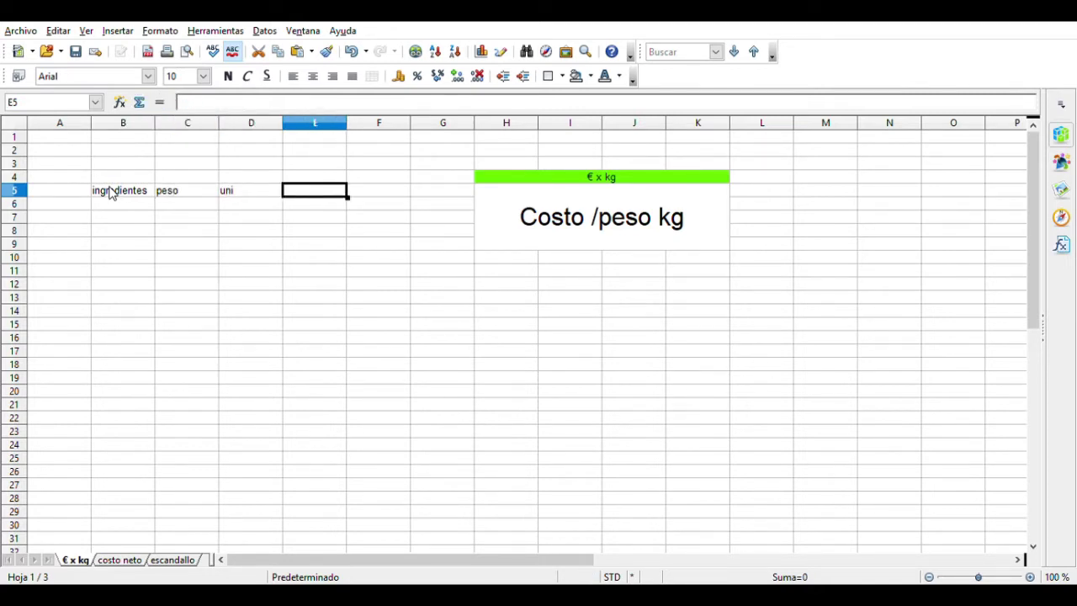
Step: Add the headers costo in E5 and €/kg in F5
type("costo")
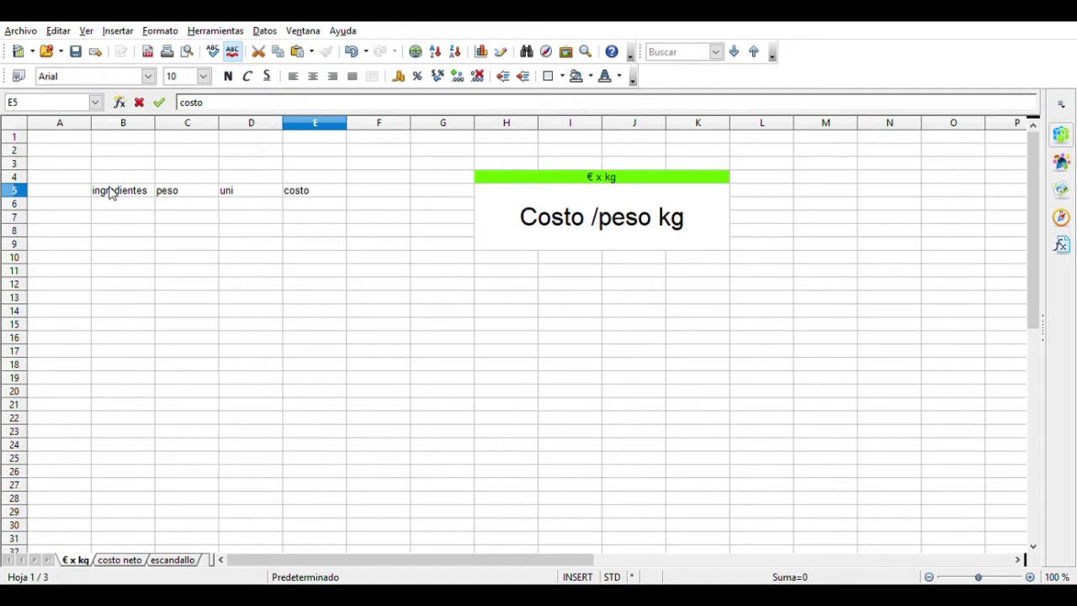
key("Tab")
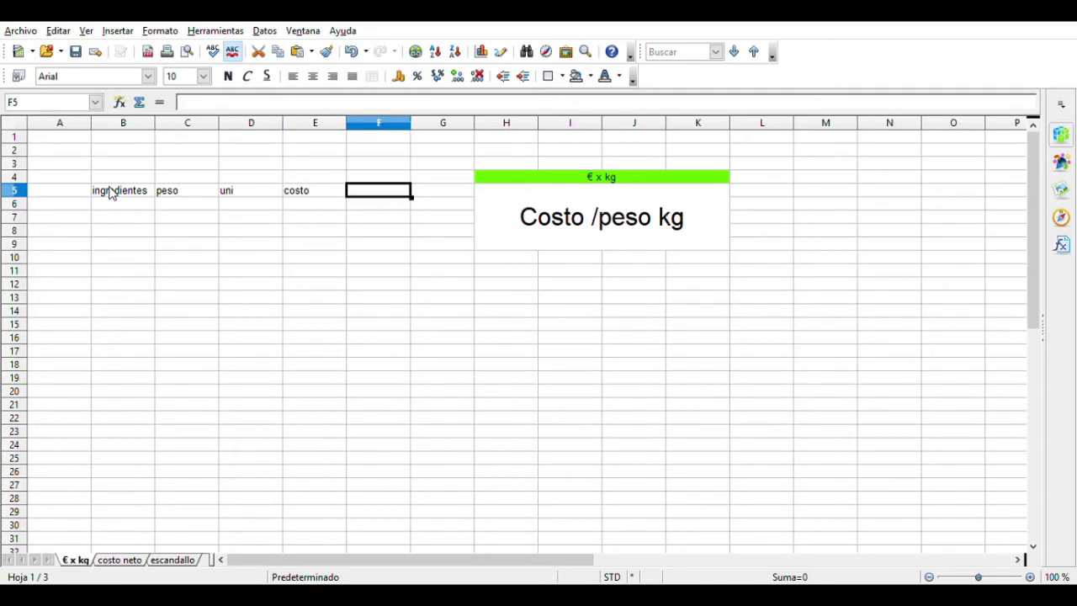
type("€kg")
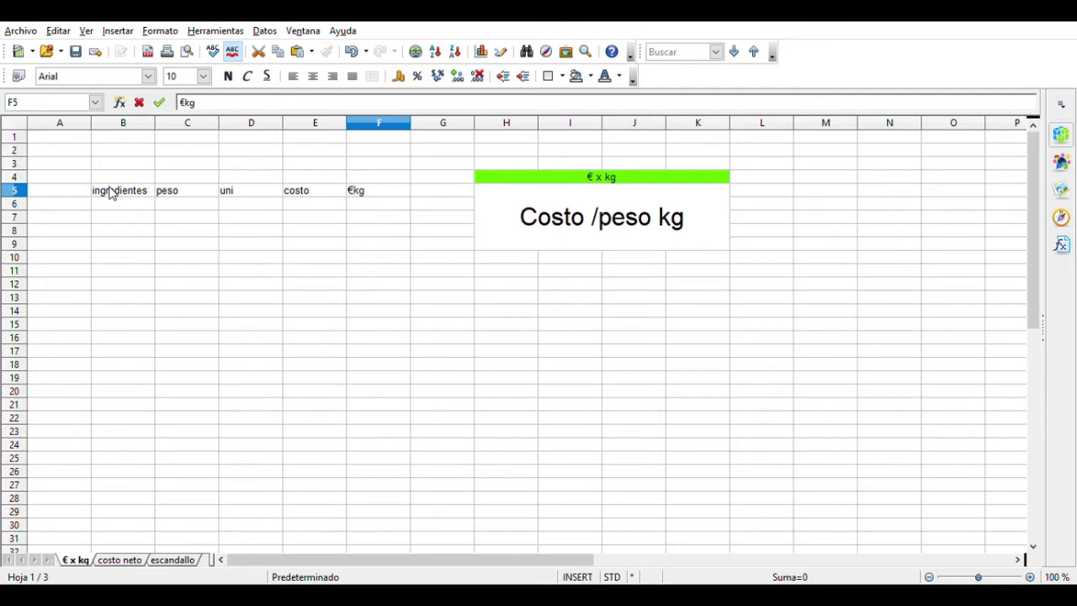
key("BackSpace")
key("BackSpace")
type("/kg")
Step: Narrow the uni column and format B5:F9 as a bordered table with a green header row
left_click(121, 197)
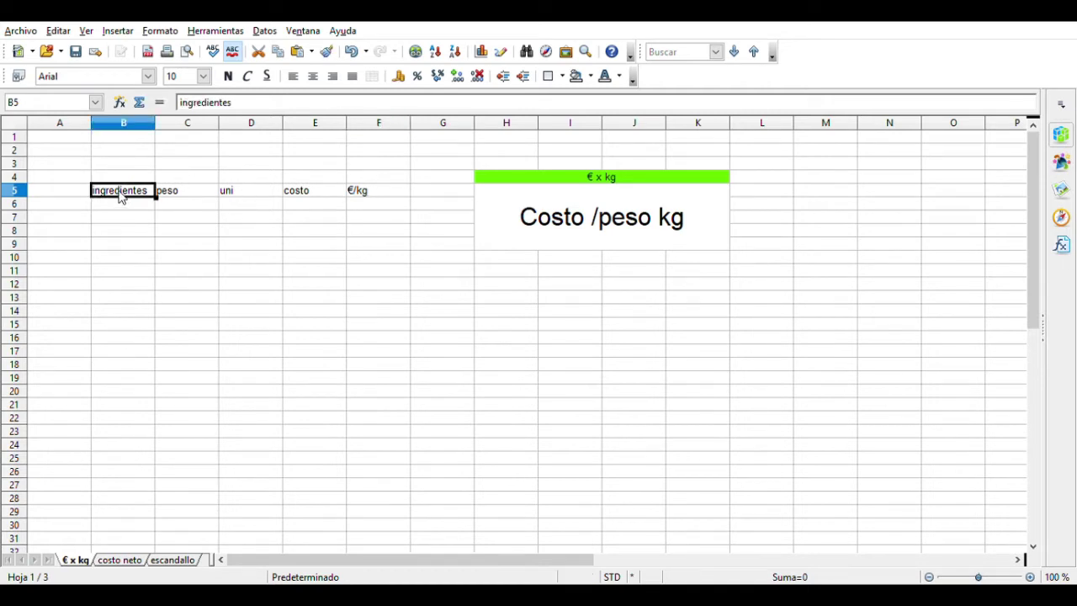
left_click_drag(293, 134, 249, 134)
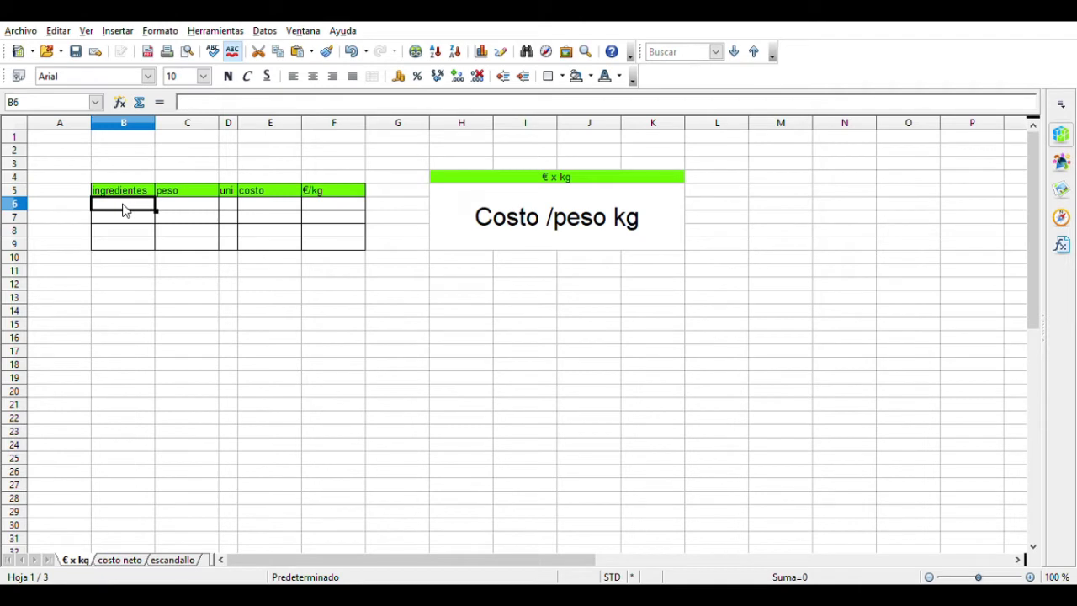
Step: Enter mozzarella as the first ingredient in row 6, with weight .125 and unit kg
type("mozza")
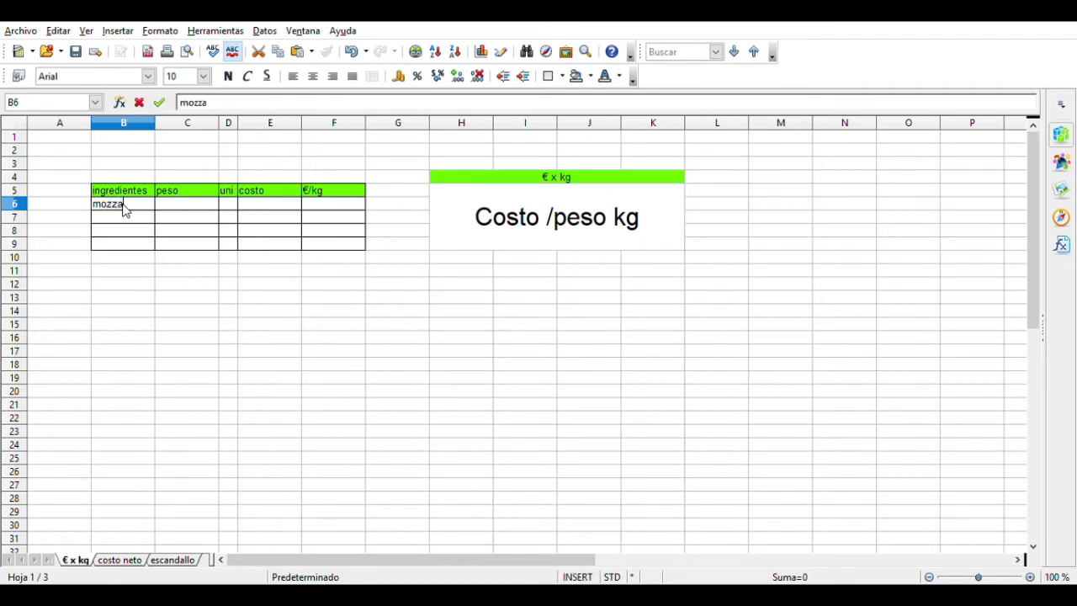
type("rella")
key("Tab")
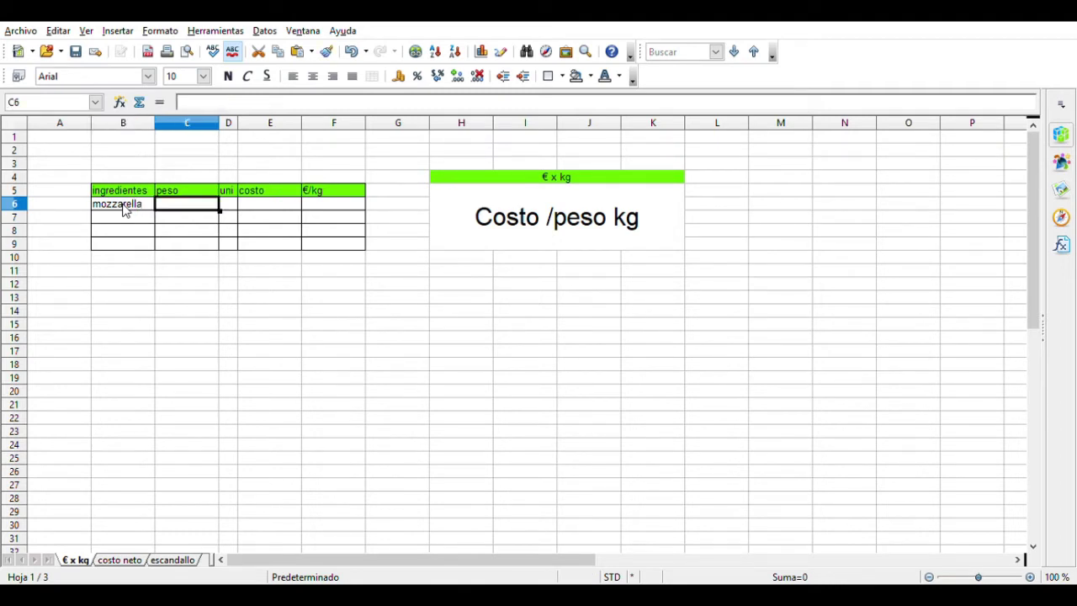
type(".125")
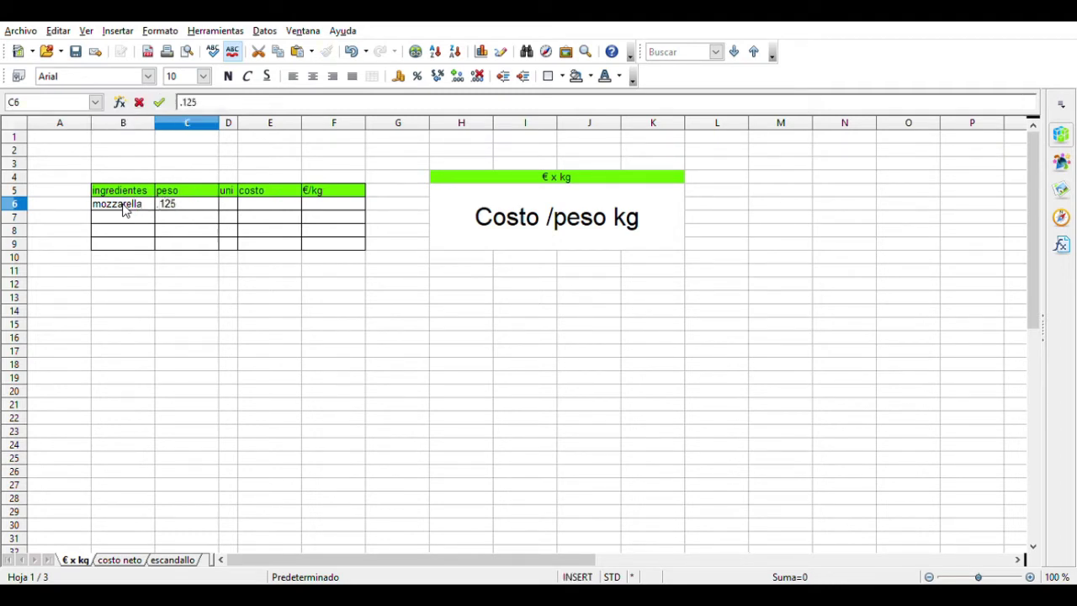
key("Tab")
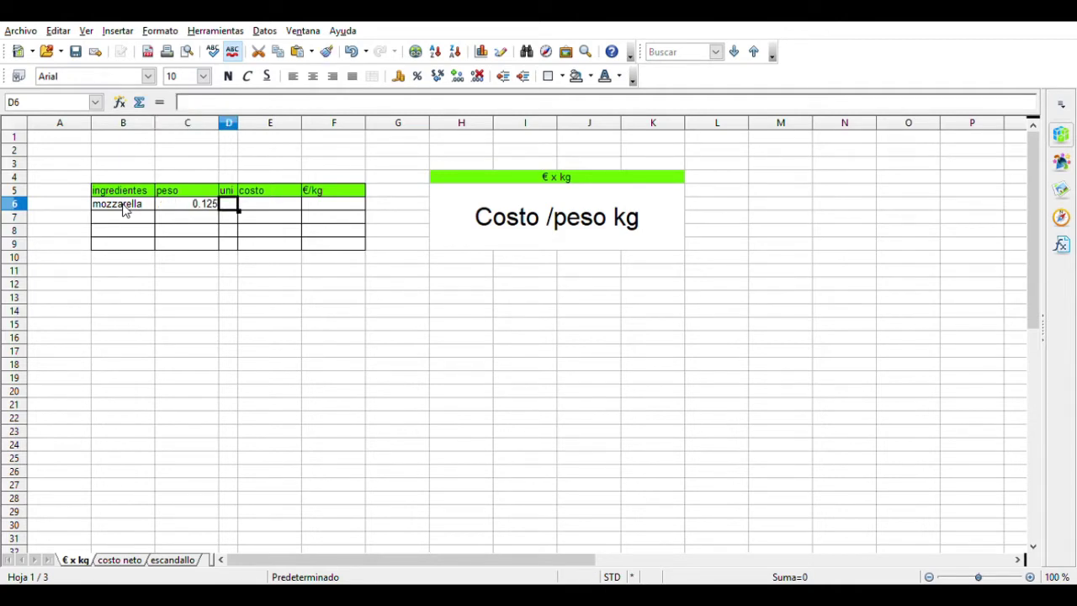
type("kg")
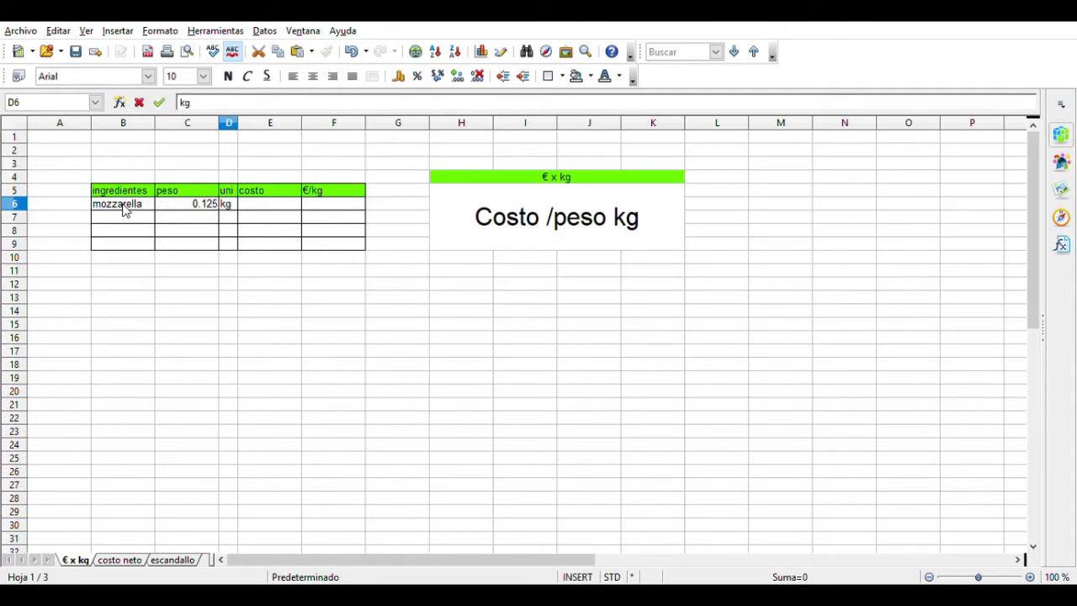
key("Tab")
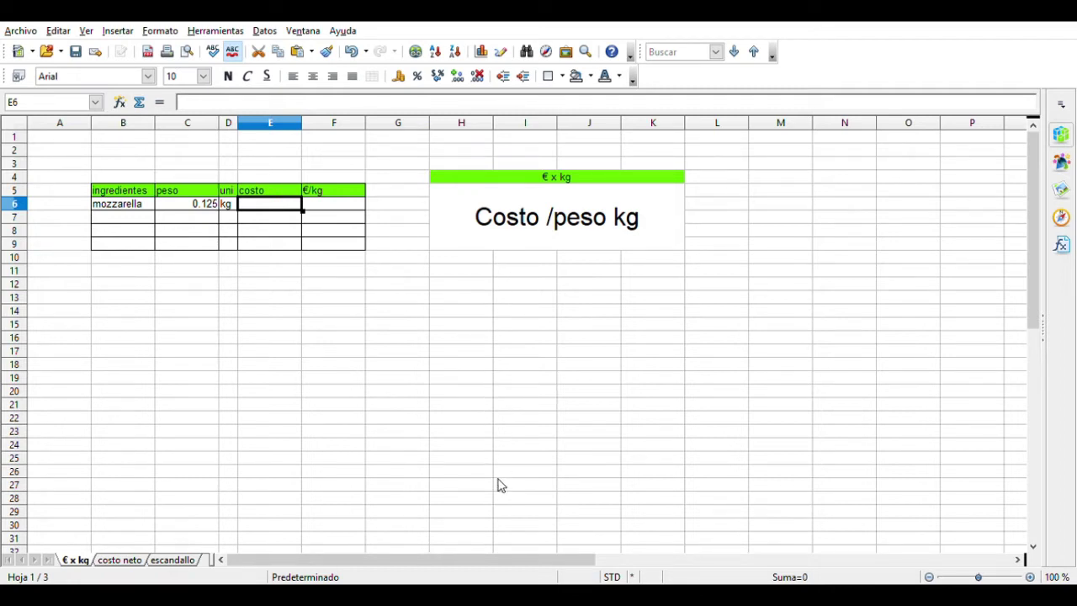
Step: Set the mozzarella's costo in E6 to 1.1
left_click(323, 210)
left_click(264, 206)
type("1.1")
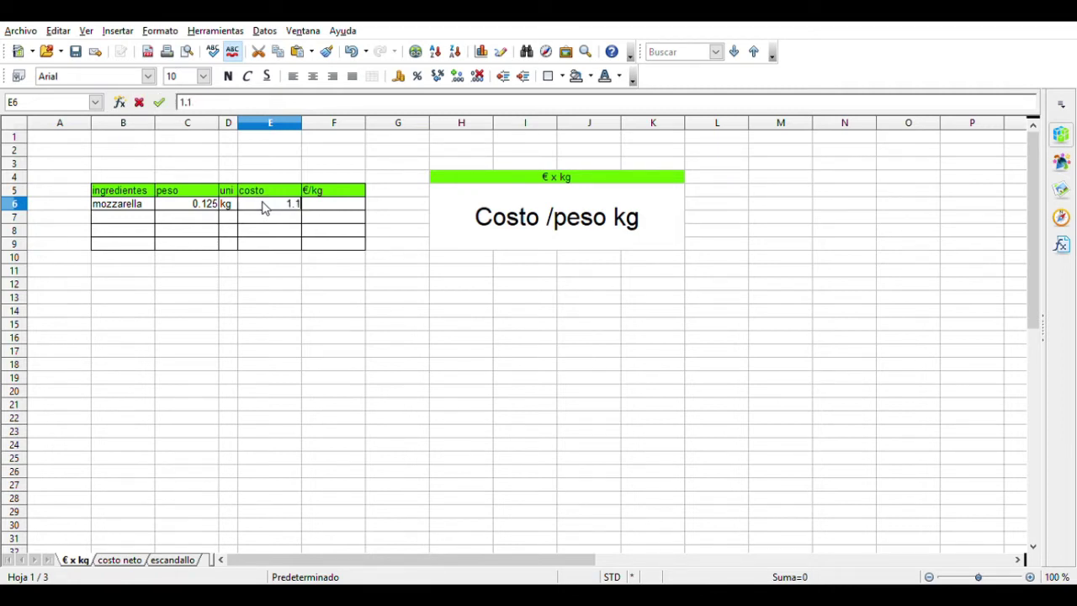
key("Return")
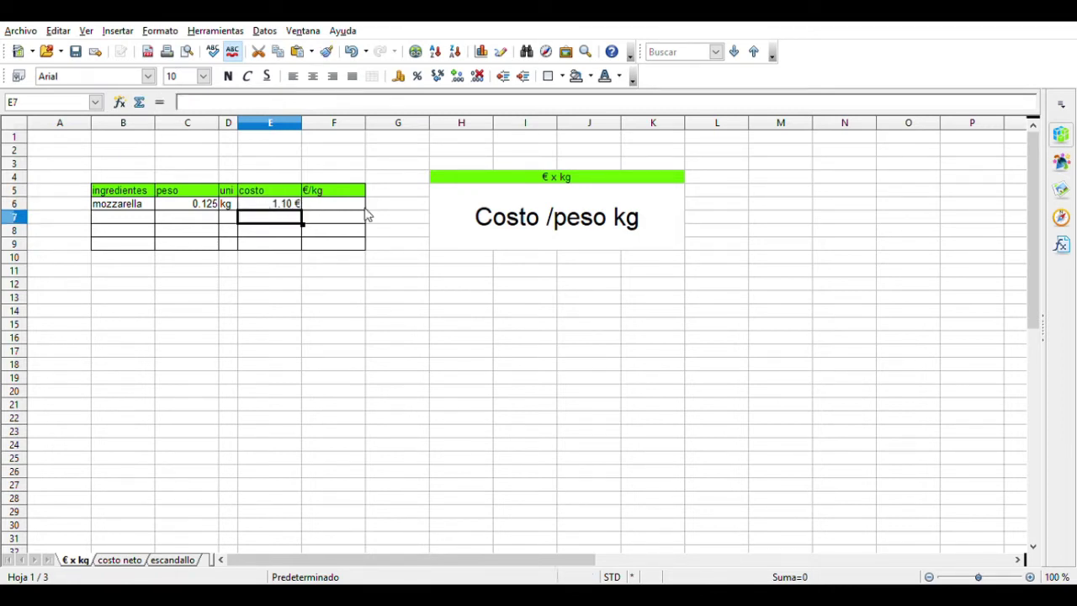
Step: Calculate the mozzarella's price per kilogram in F6 with the formula =E6/C6
left_click(347, 212)
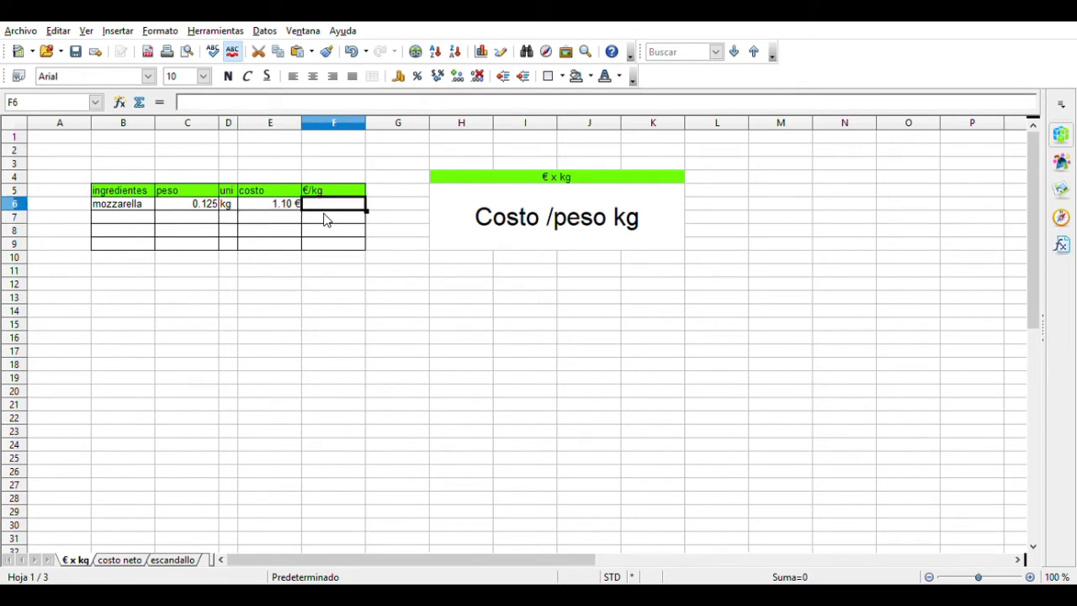
type("=")
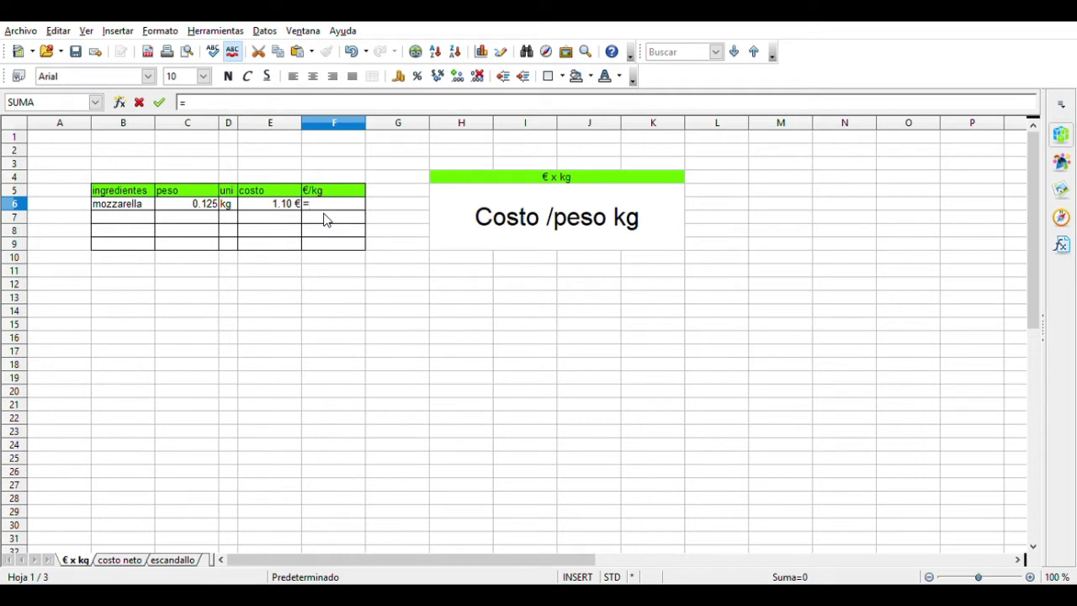
left_click(268, 208)
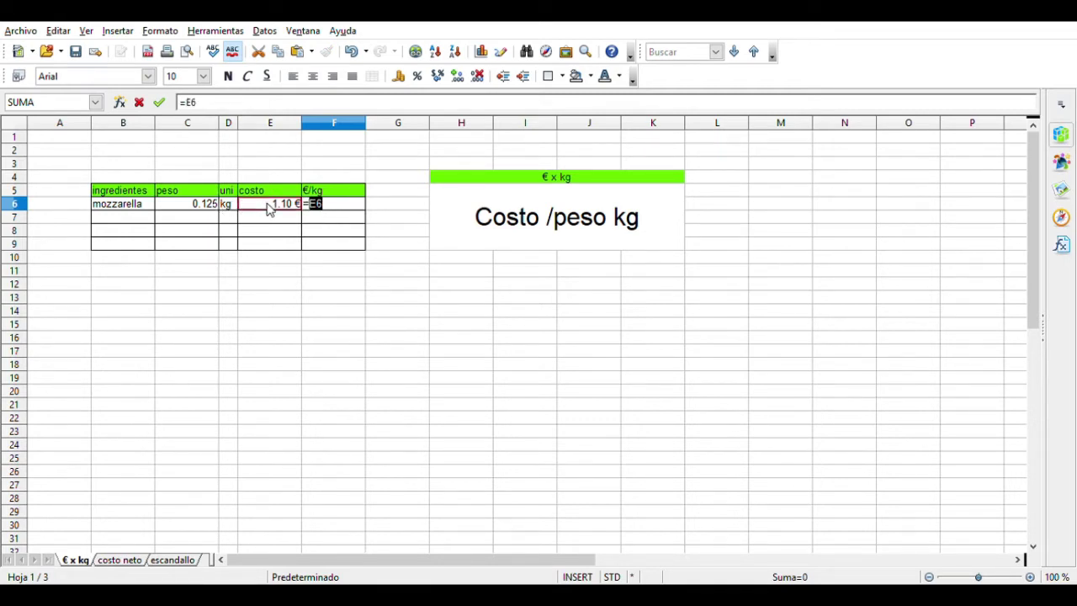
type("/")
left_click(212, 208)
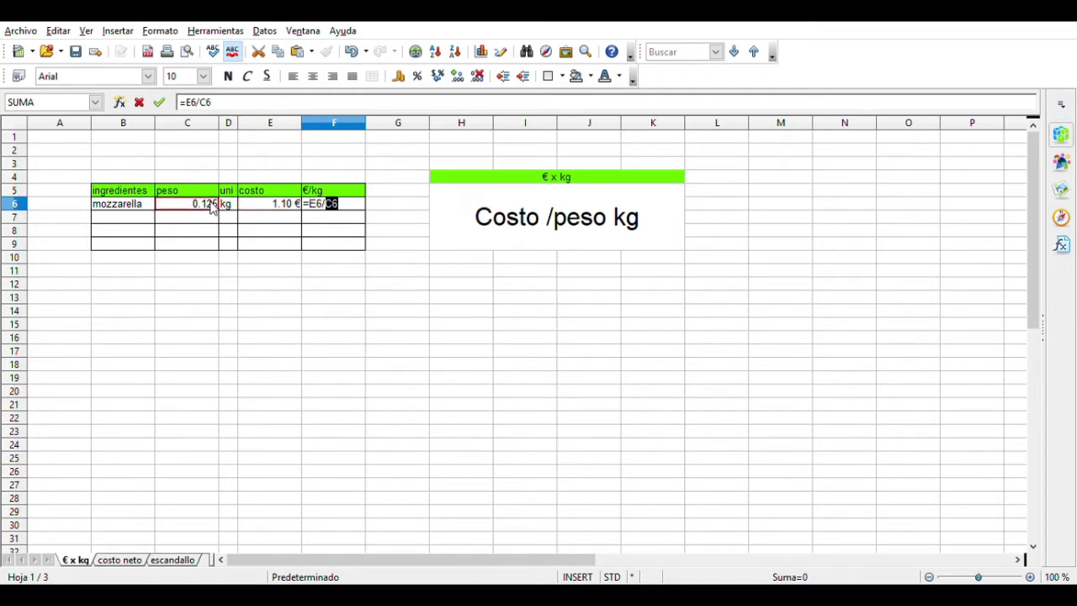
key("Return")
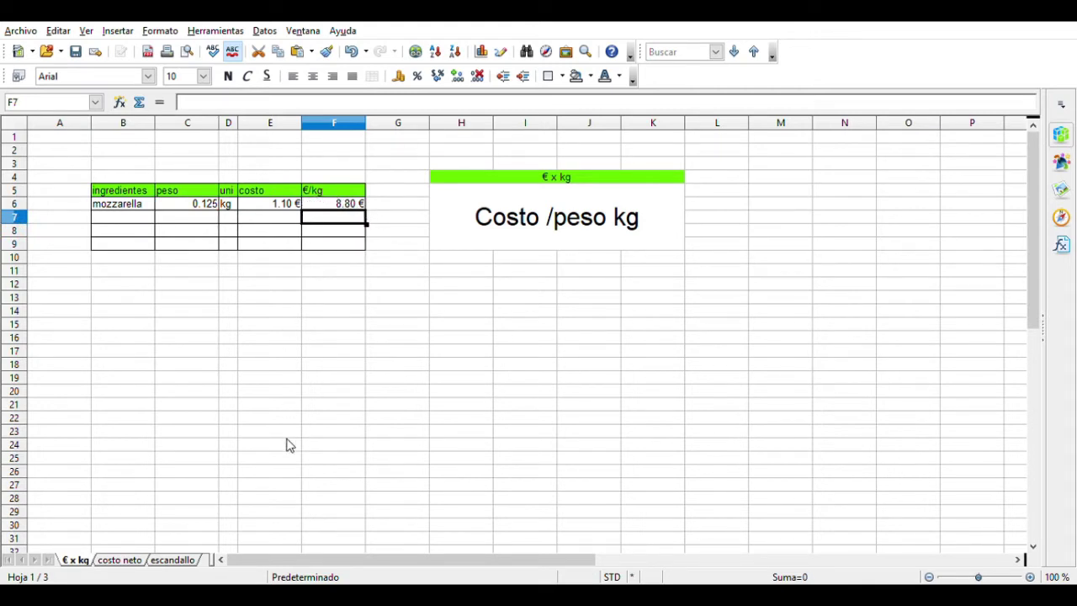
Step: On the costo neto sheet, apply borders to all cells in A8:G12 below the table headers
left_click(118, 560)
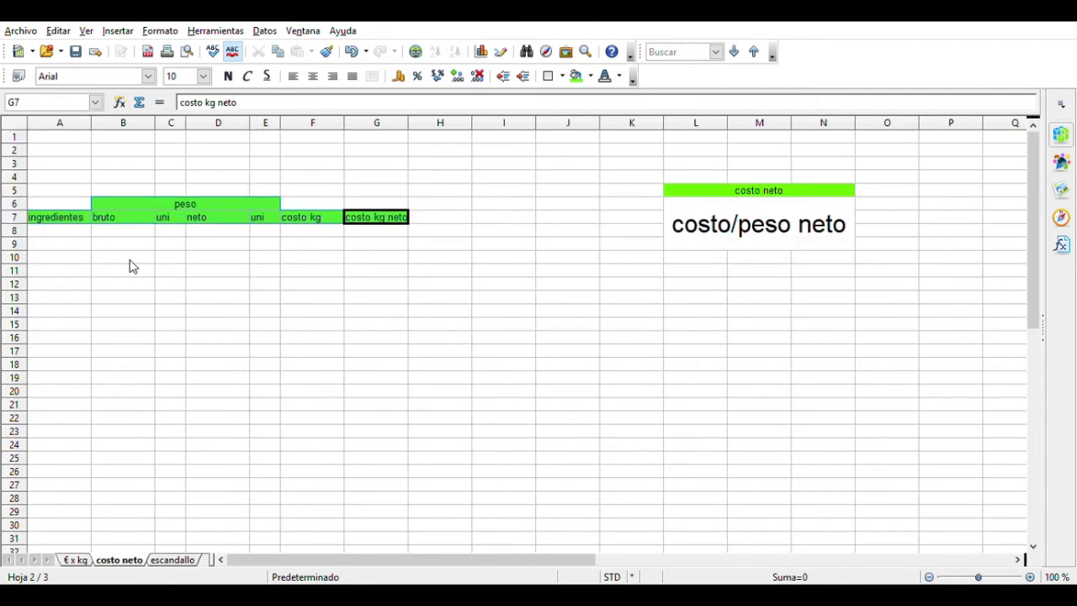
left_click(56, 230)
left_click_drag(56, 231, 389, 285)
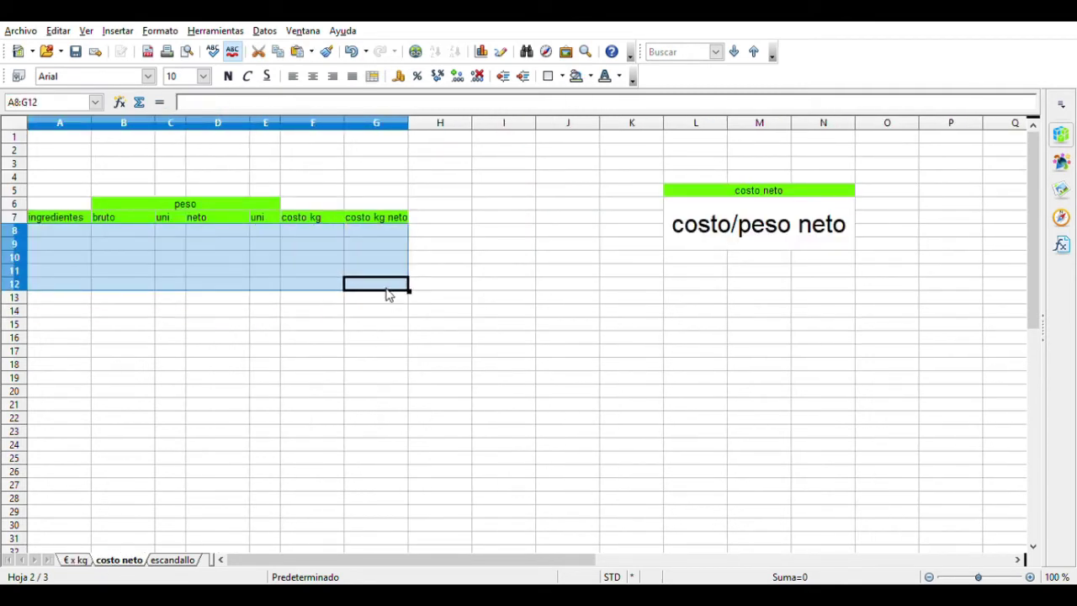
left_click(566, 82)
Step: Enter merluza as the first ingredient in row 8, with bruto weight 3 and unit kg
left_click(68, 239)
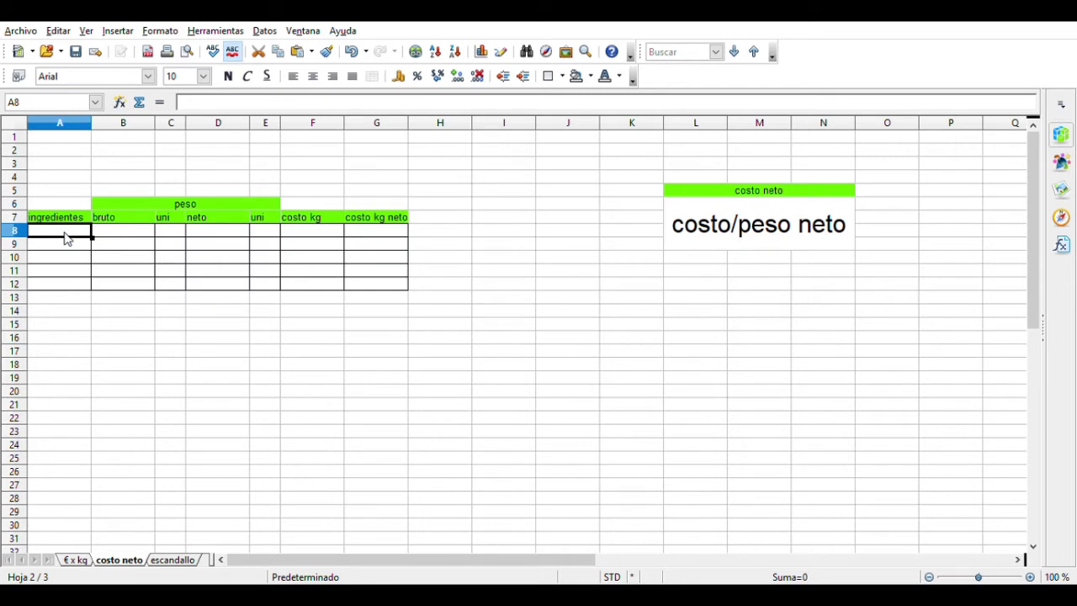
type("me")
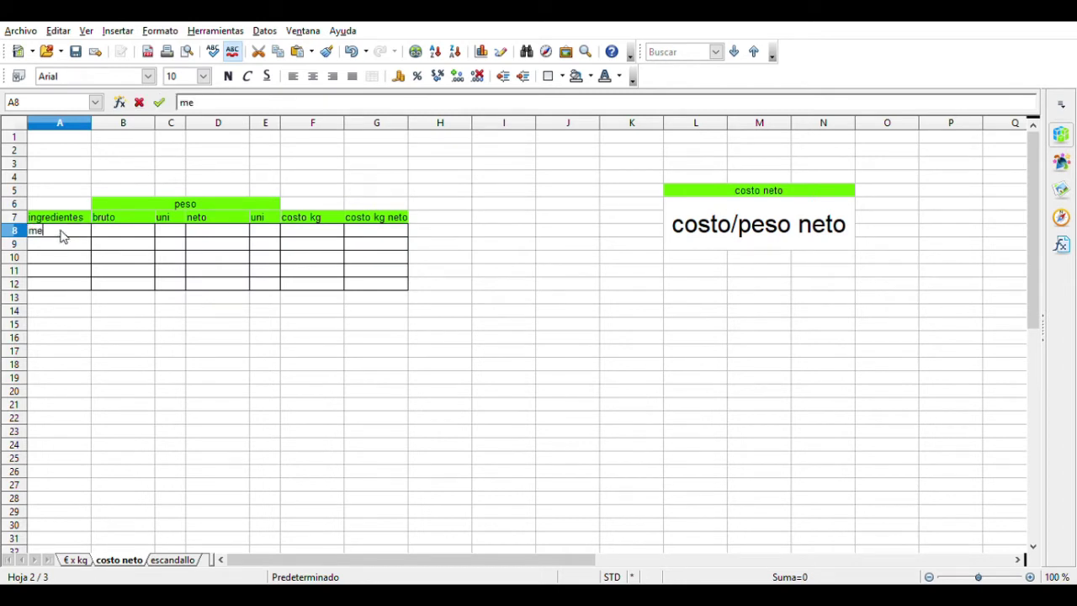
type("rluza")
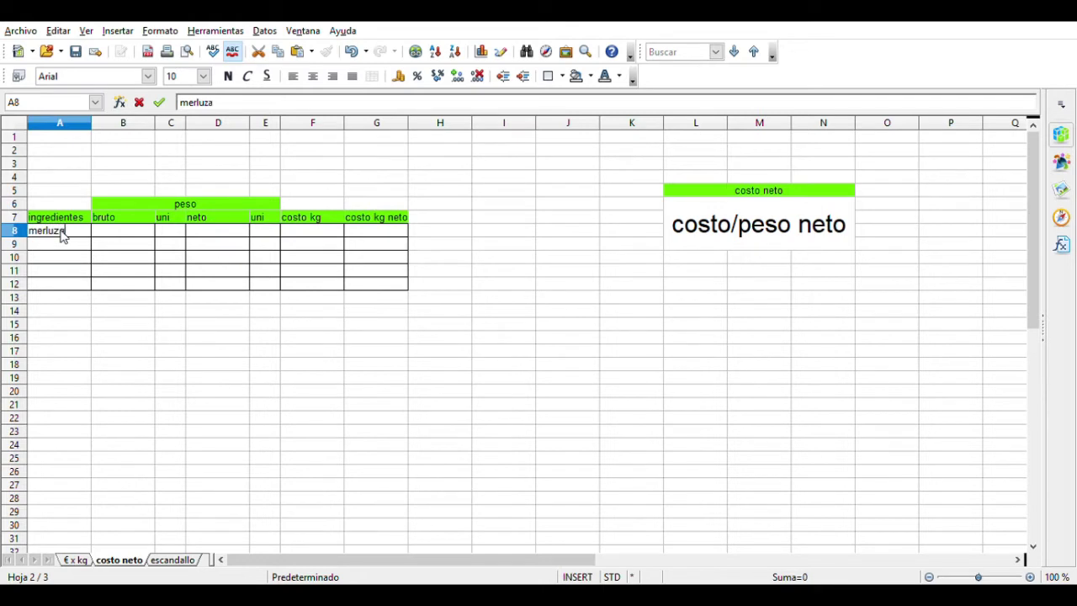
key("Tab")
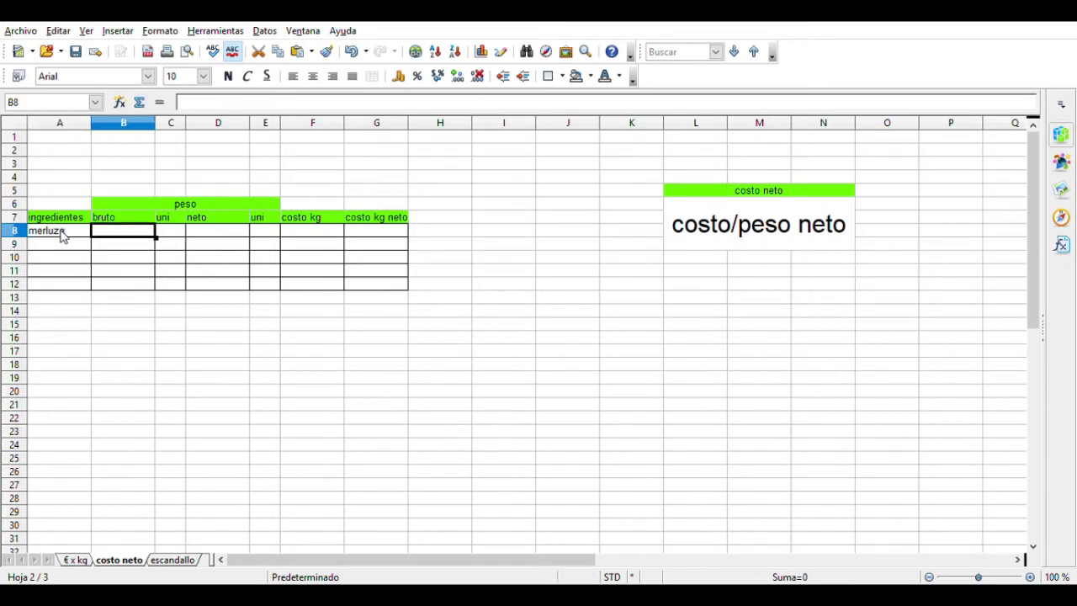
type("3")
key("Tab")
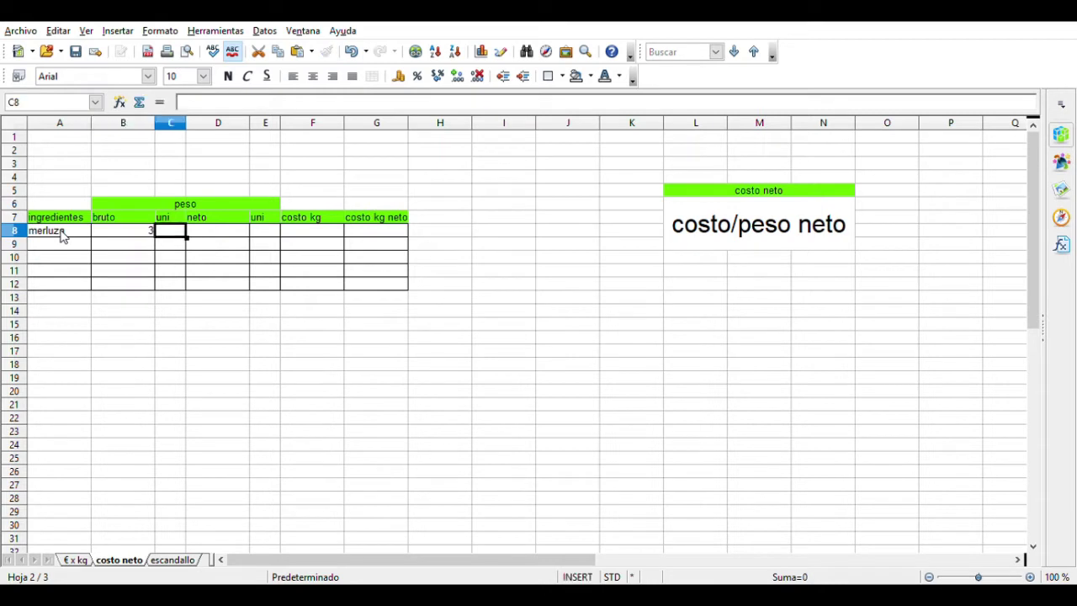
type("kg")
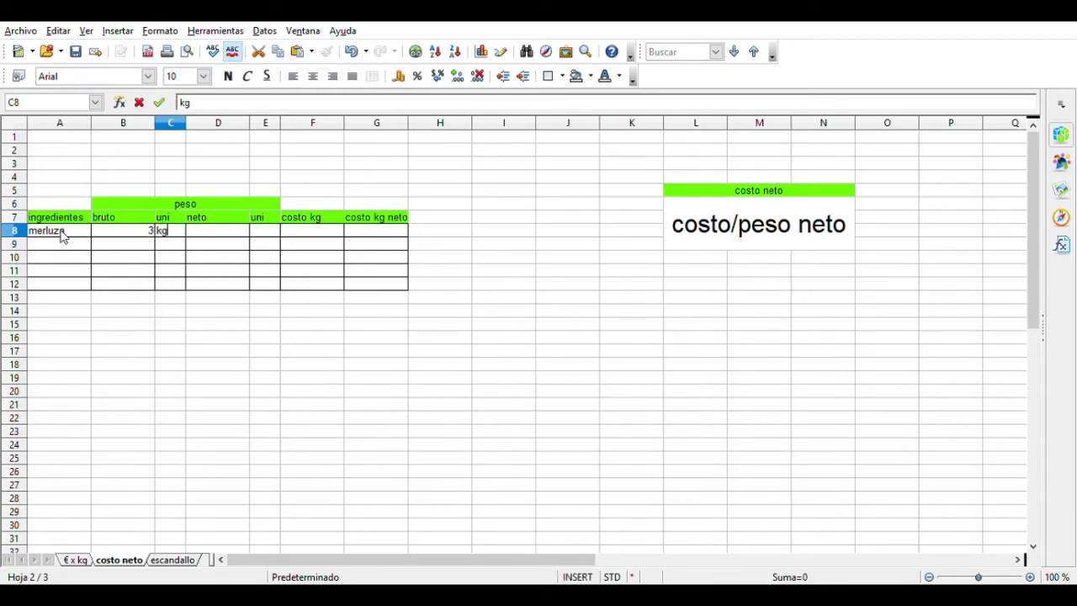
key("Tab")
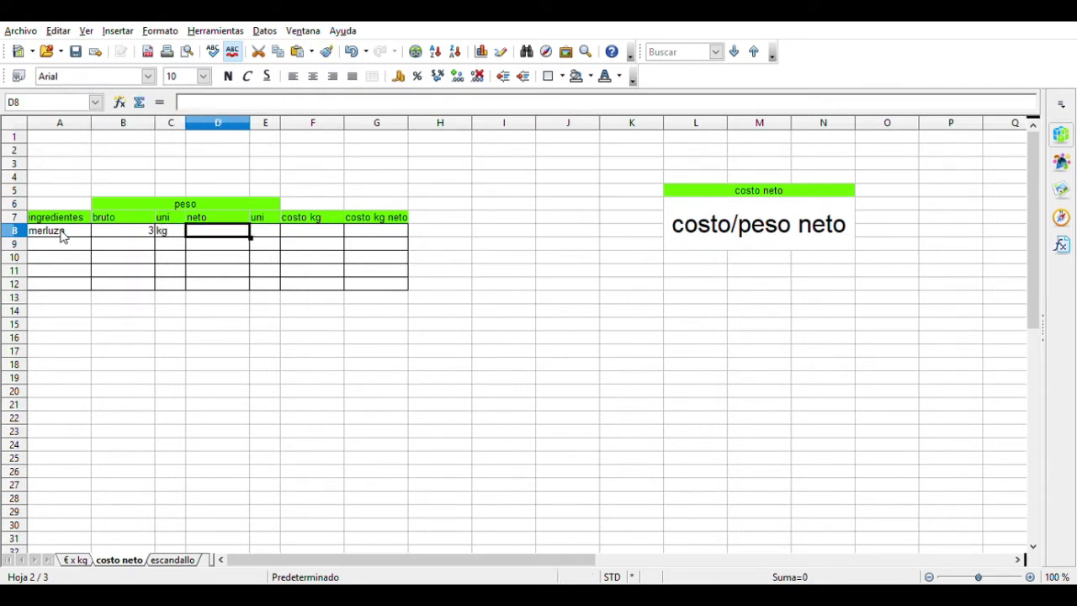
Step: Set the merluza's neto weight to 2.1 with unit kg, and format F8:G8 as euro currency with two decimals
type("2.1")
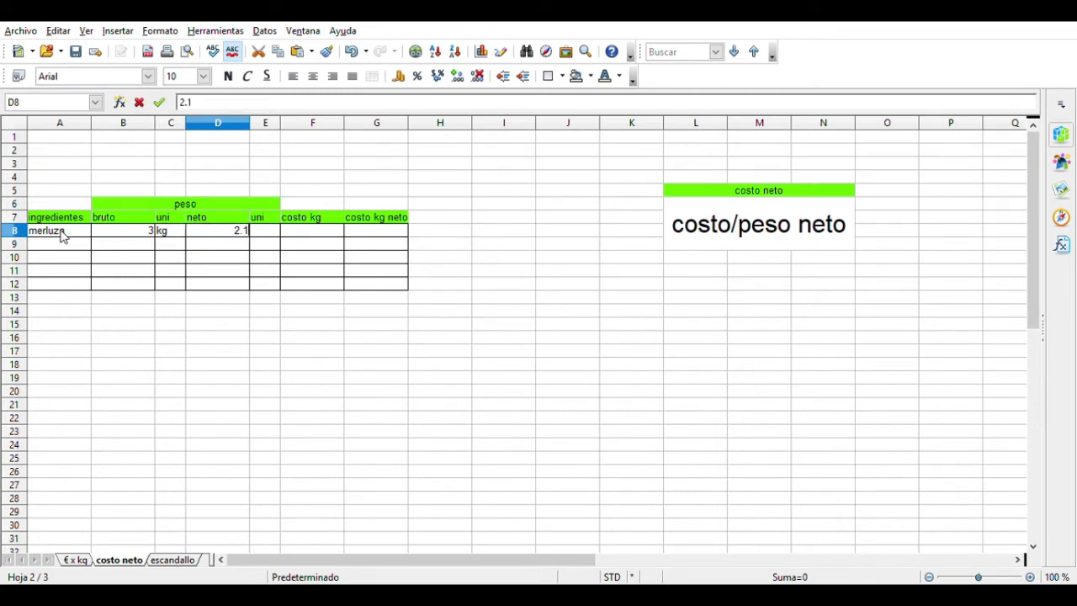
key("Tab")
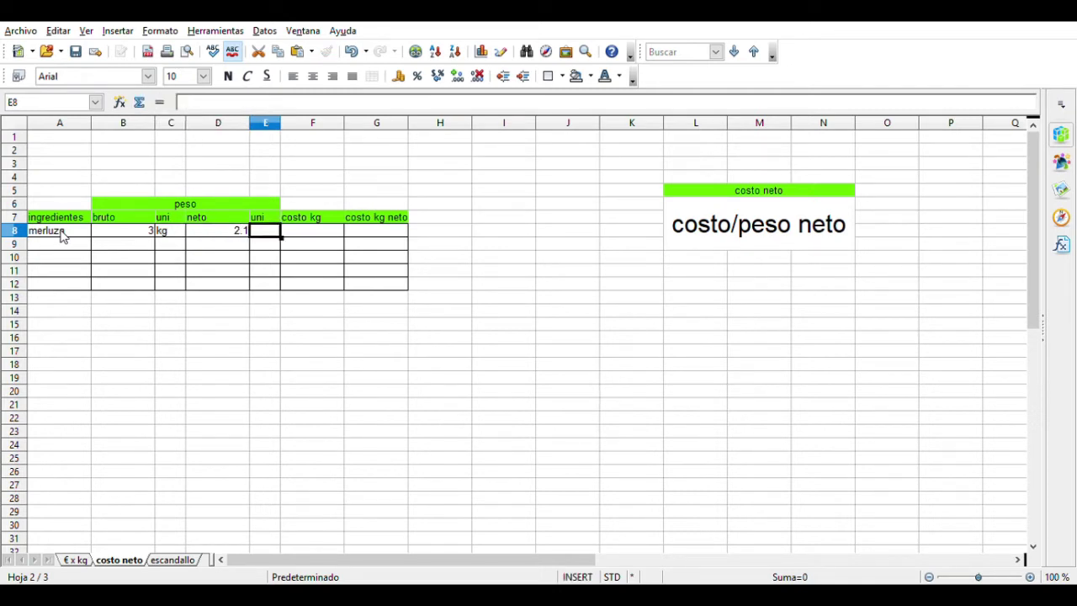
type("kg")
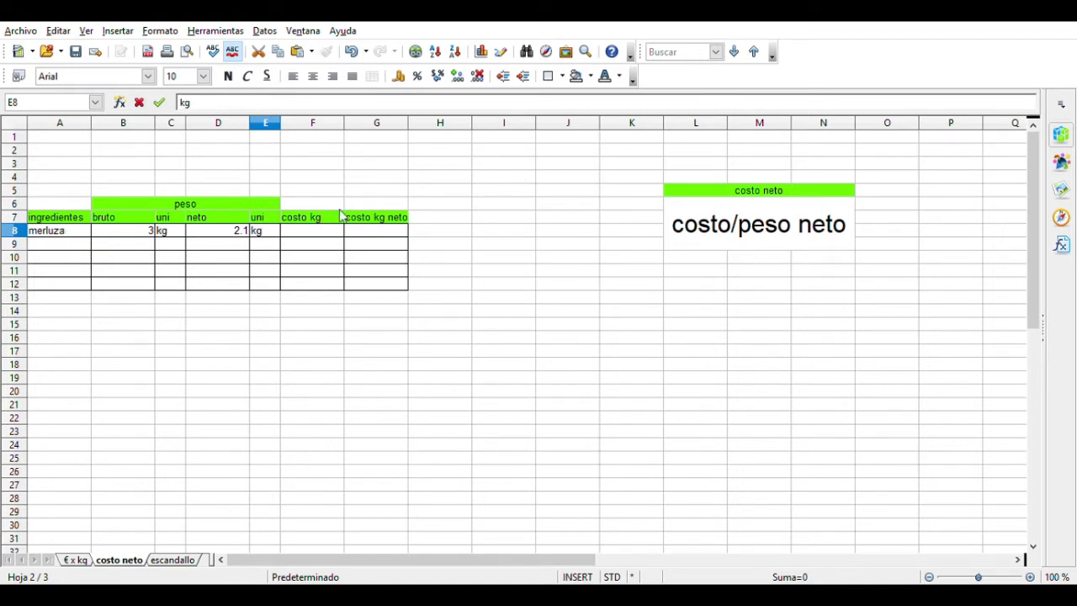
left_click(320, 234)
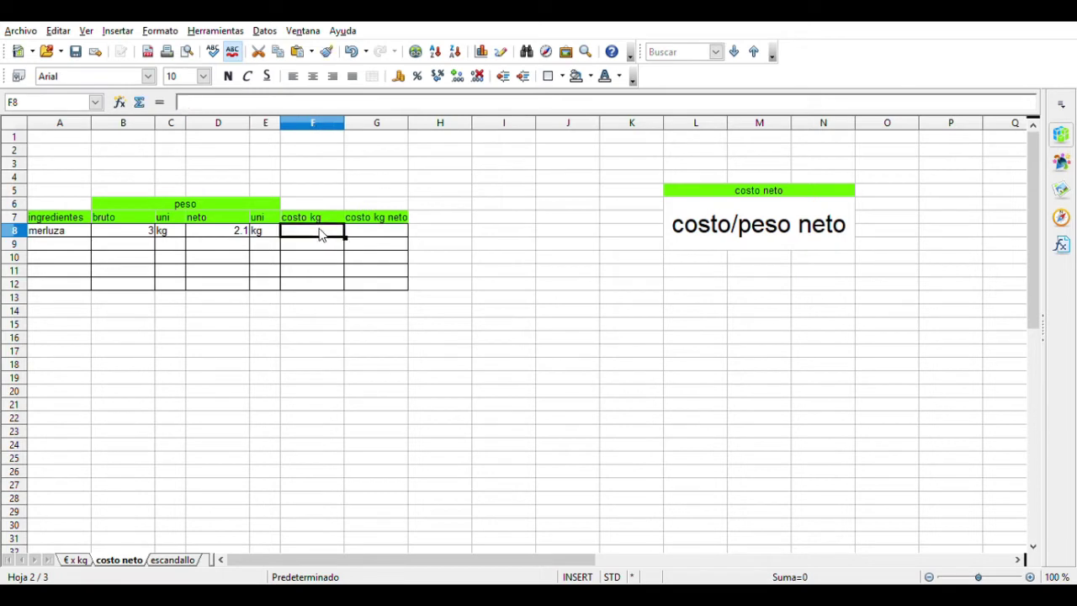
left_click_drag(329, 239, 362, 232)
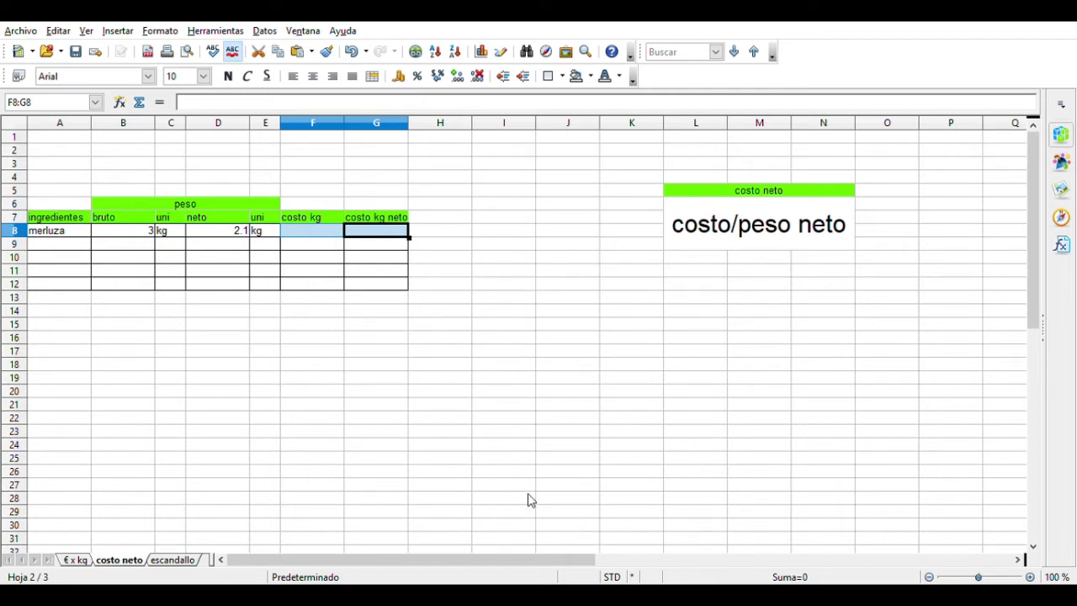
Step: Show the merluza's bruto and neto weights in B8 and D8 with three decimal places
left_click(131, 229)
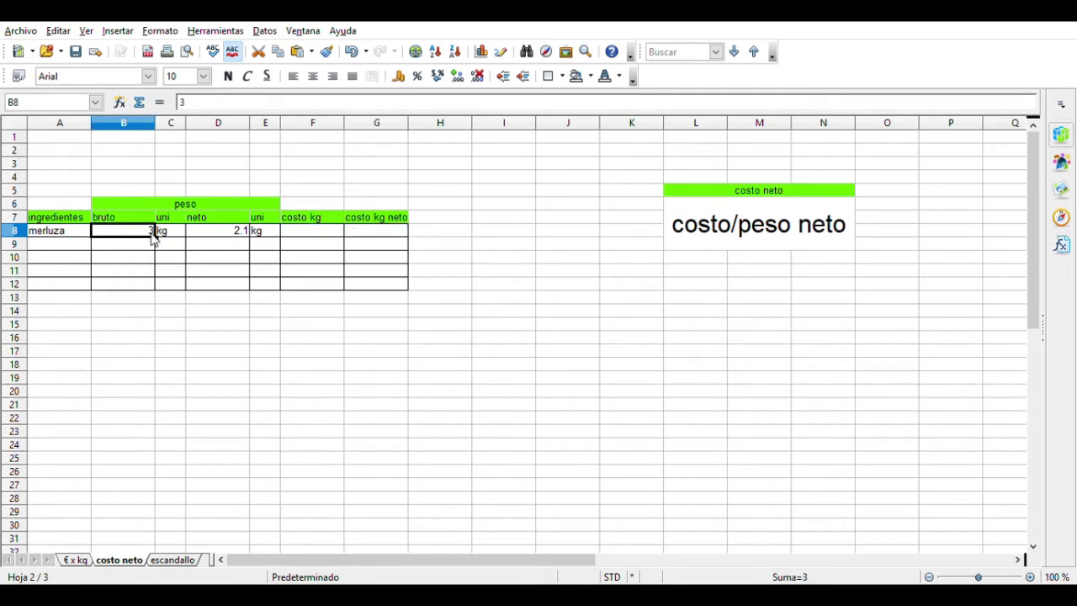
left_click(236, 233, "ctrl")
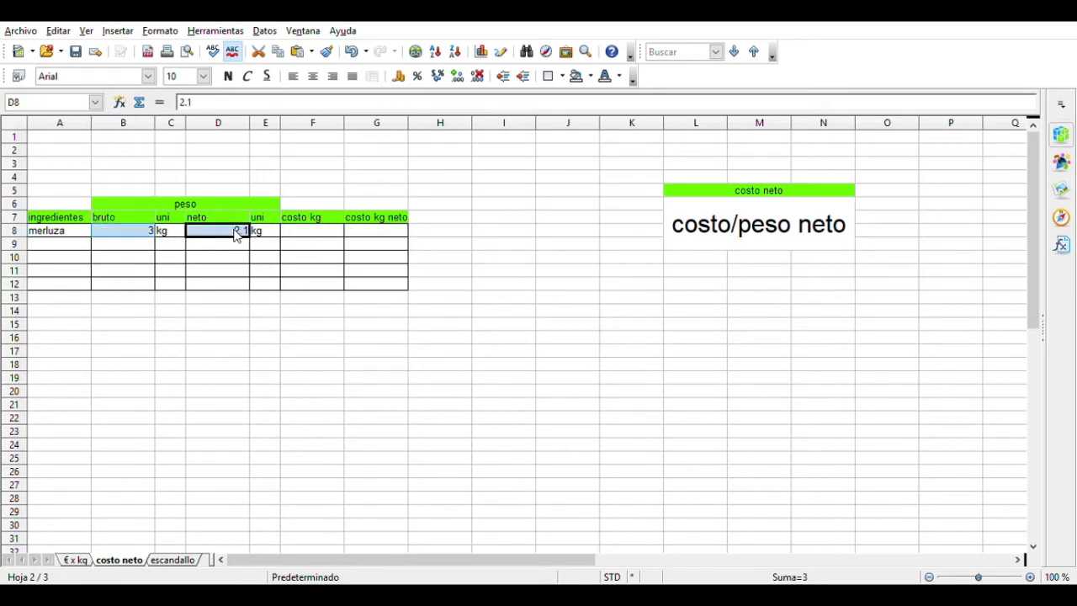
left_click(455, 83)
left_click(455, 84)
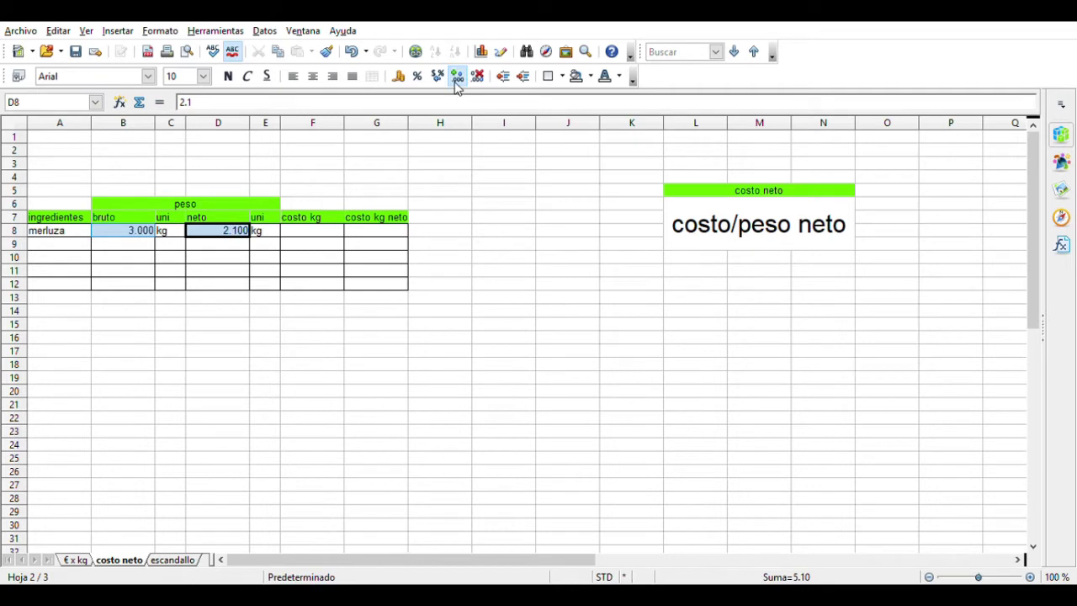
left_click(222, 313)
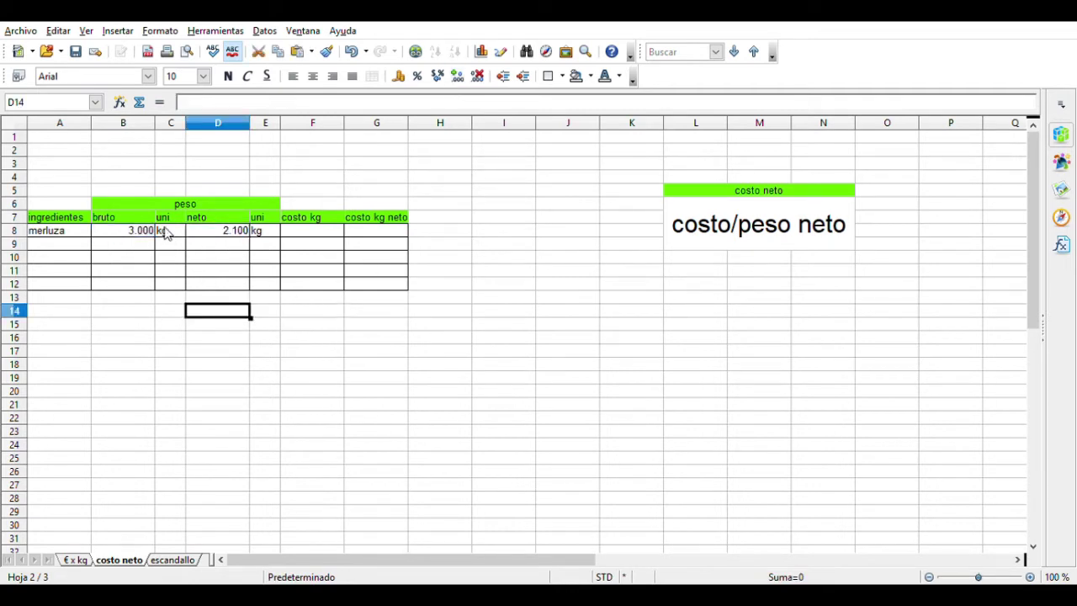
Step: Set the merluza's costo kg in F8 to 18
left_click(313, 236)
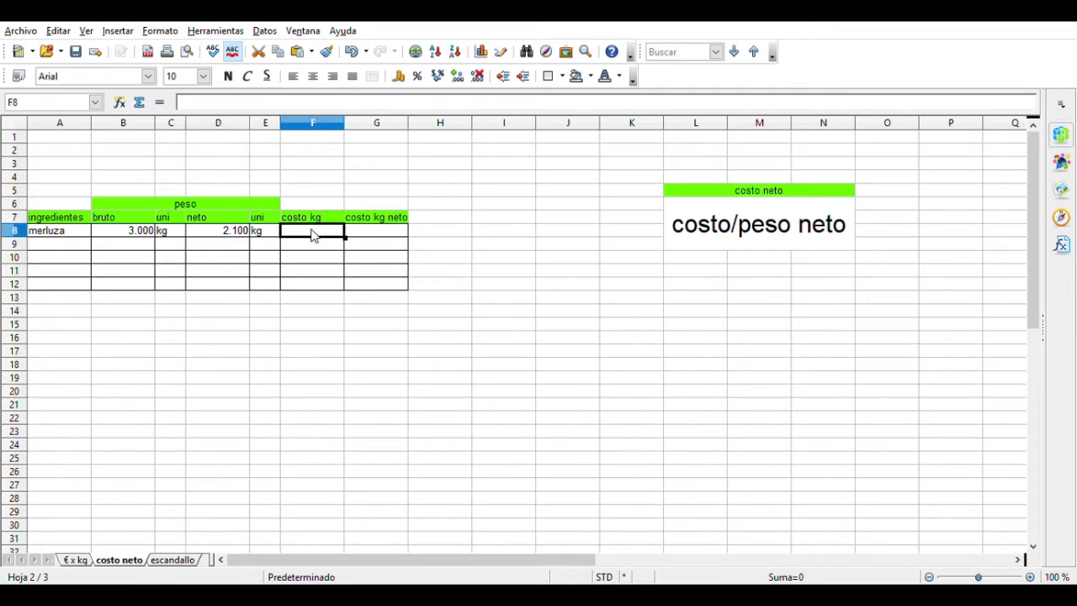
type("18")
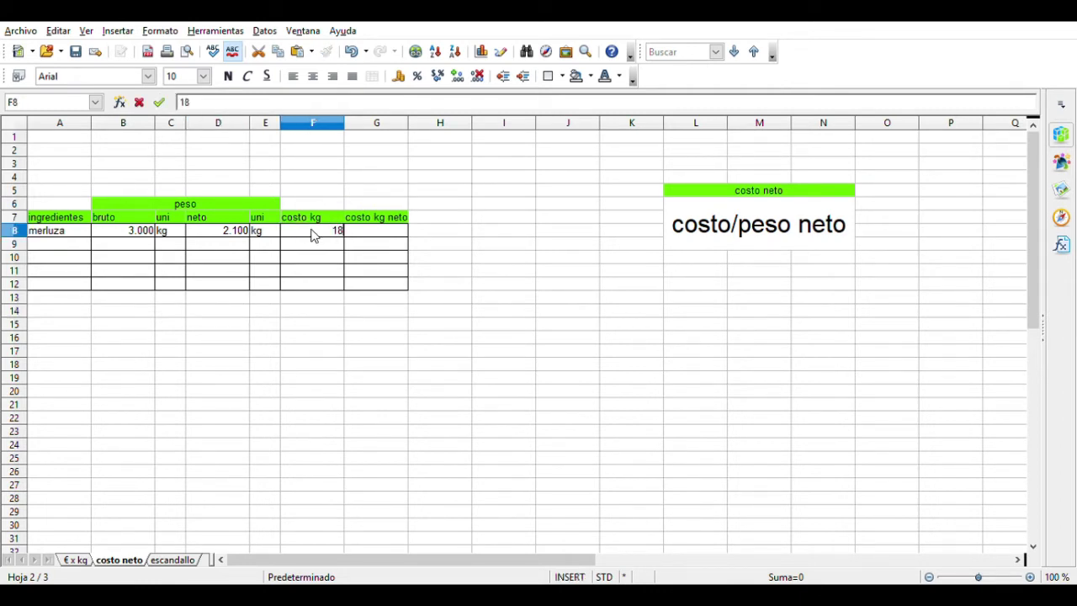
key("Return")
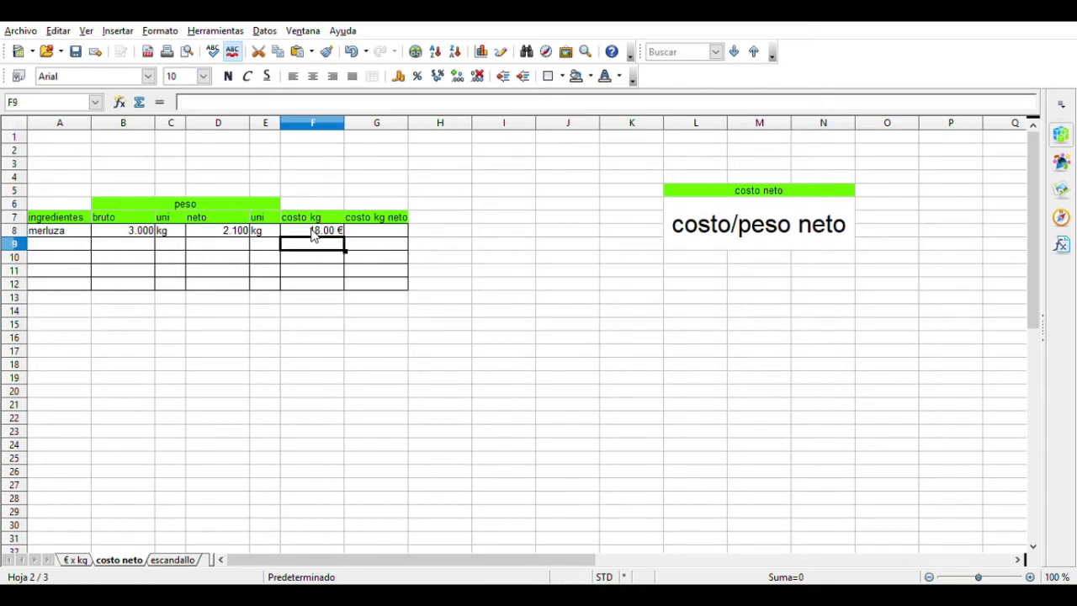
Step: Calculate the merluza's net cost per kilogram in G8 with the formula =B8*F8/D8
left_click(388, 233)
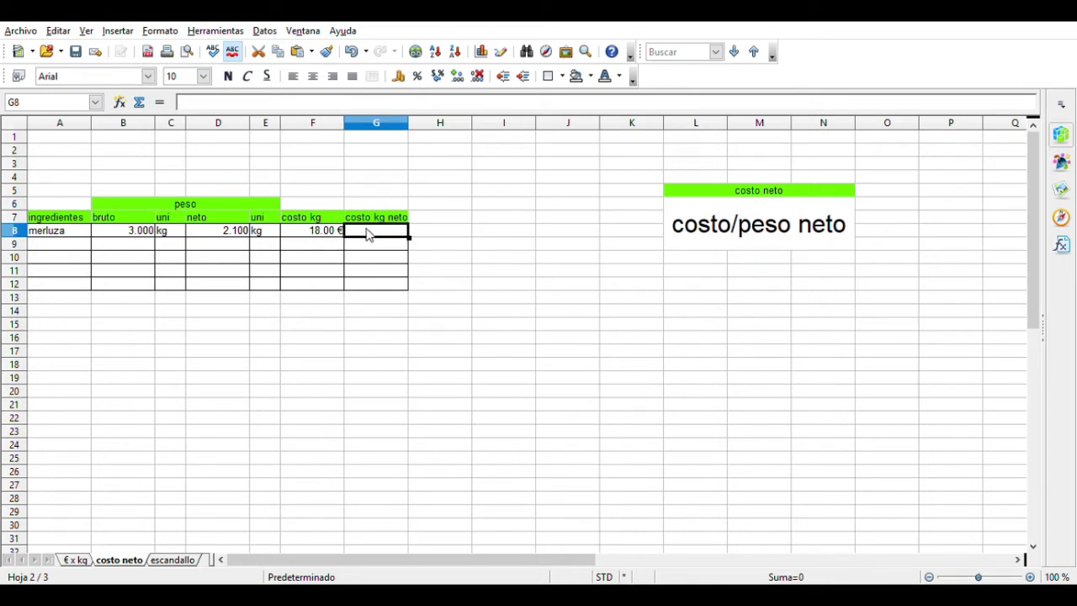
type("=")
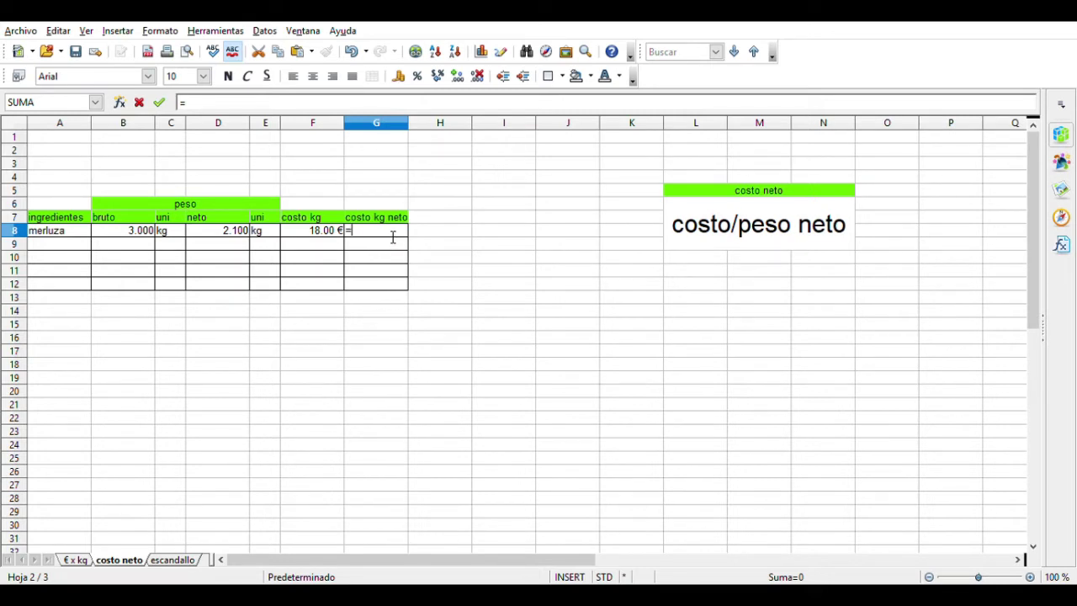
left_click(140, 233)
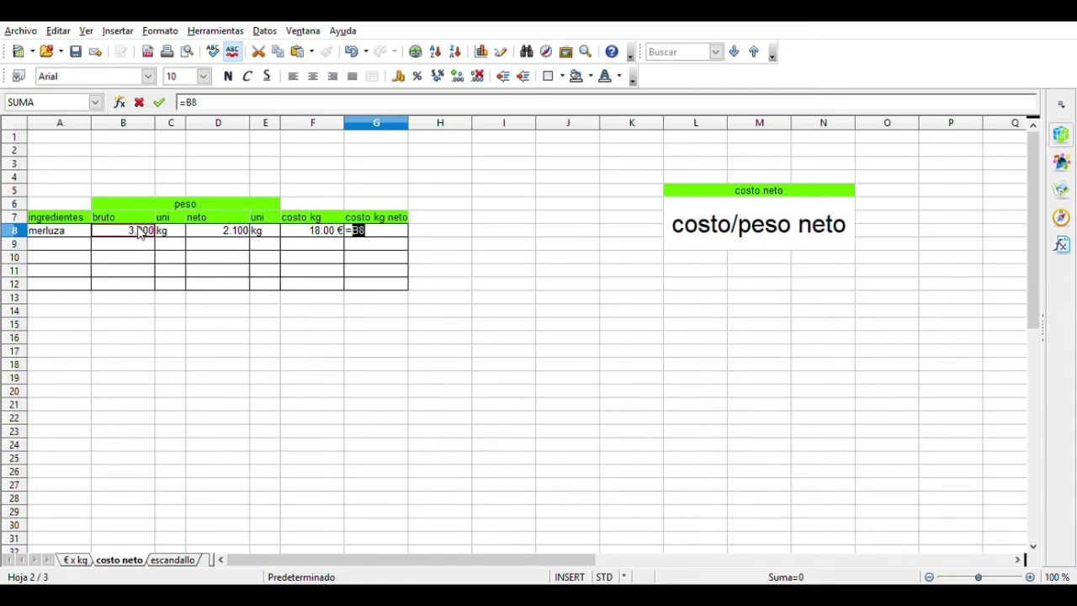
type("*")
left_click(311, 235)
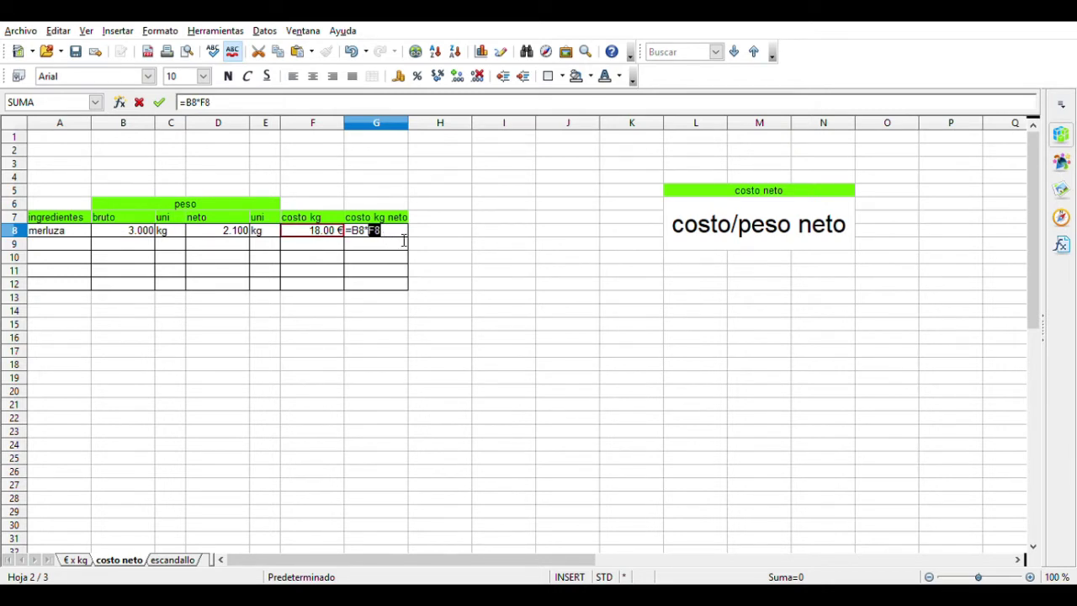
type("/")
left_click(237, 234)
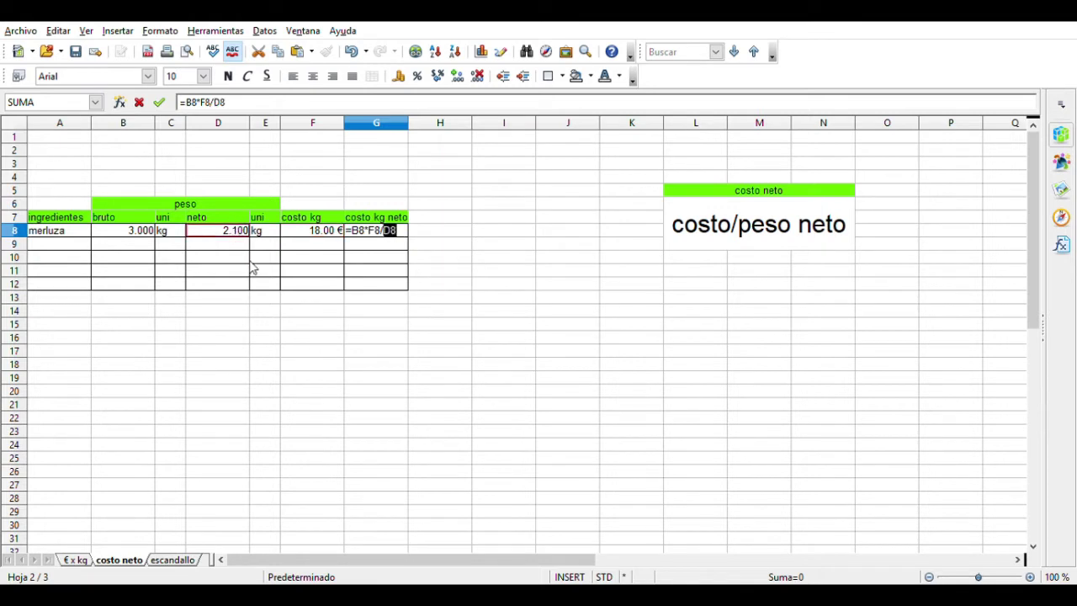
key("Return")
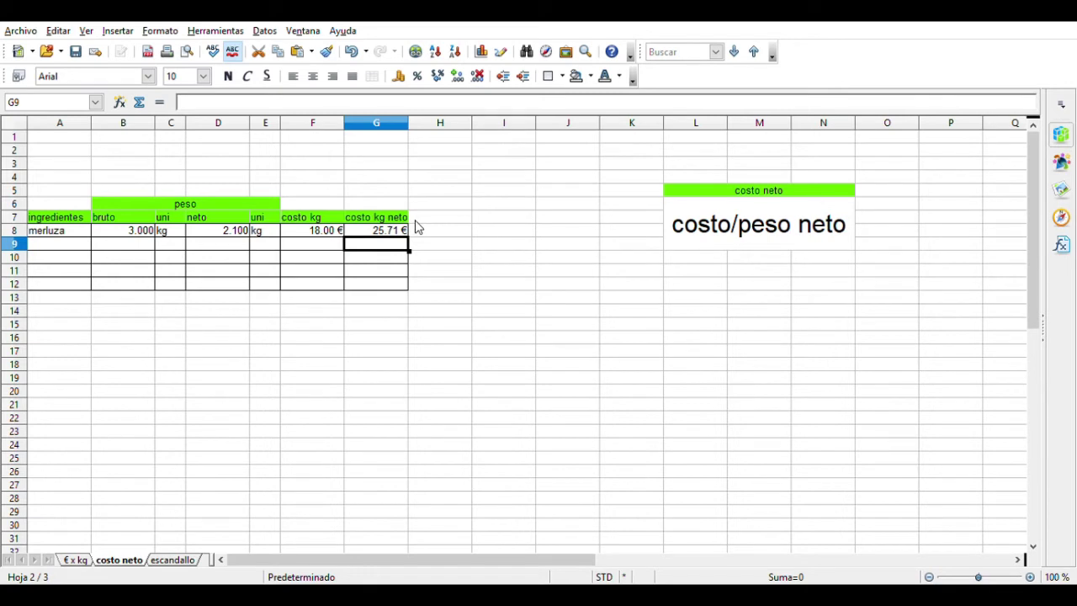
Step: Add a merma % column with a green-filled header in H7 and borders around cells H8:H12
left_click(417, 227)
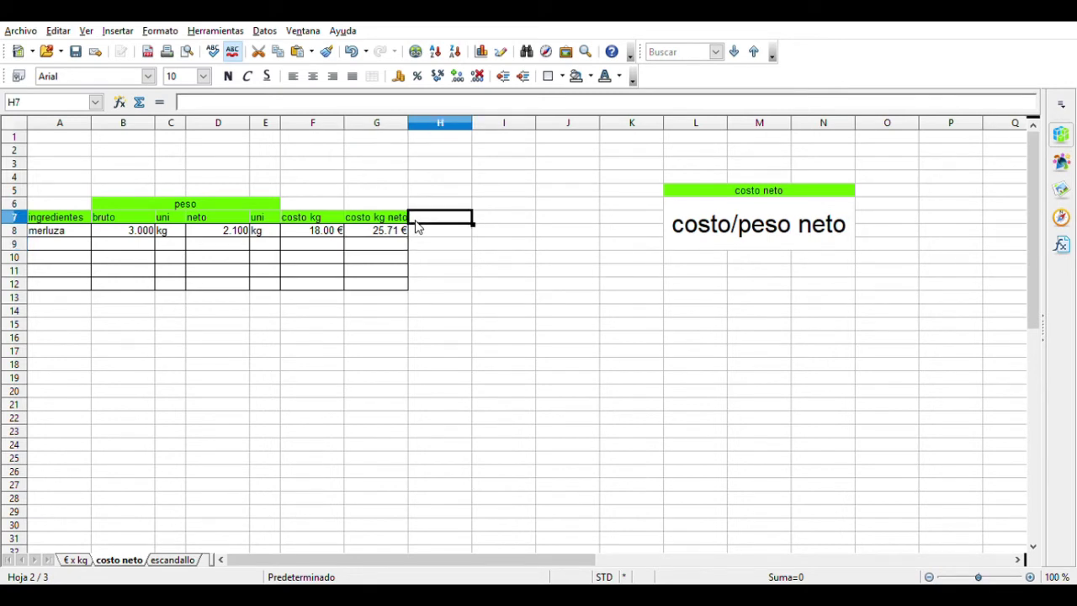
type("=")
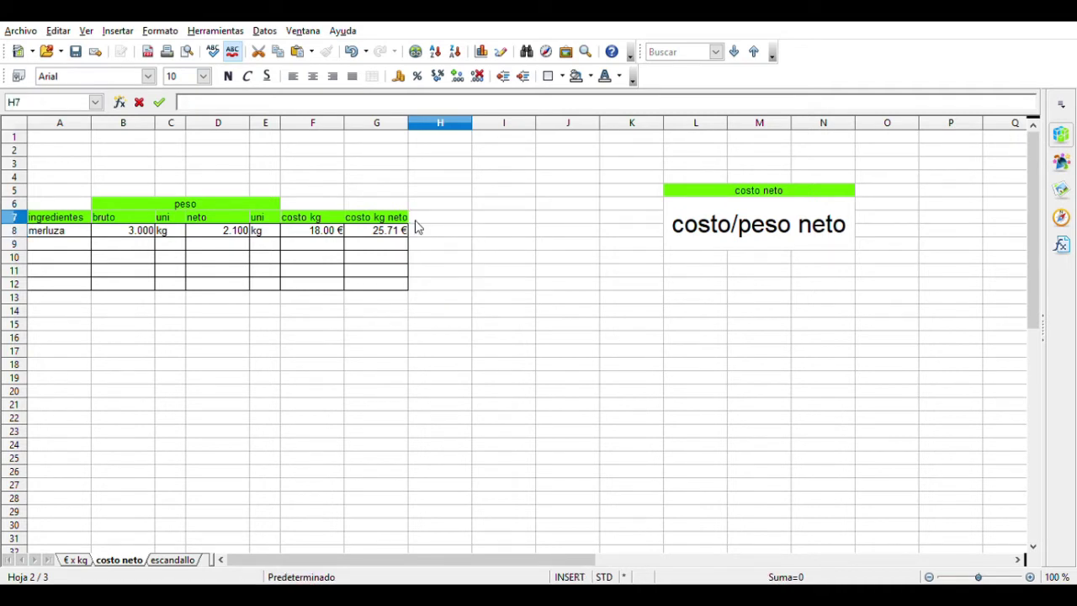
type("merma %")
key("Return")
left_click(456, 209)
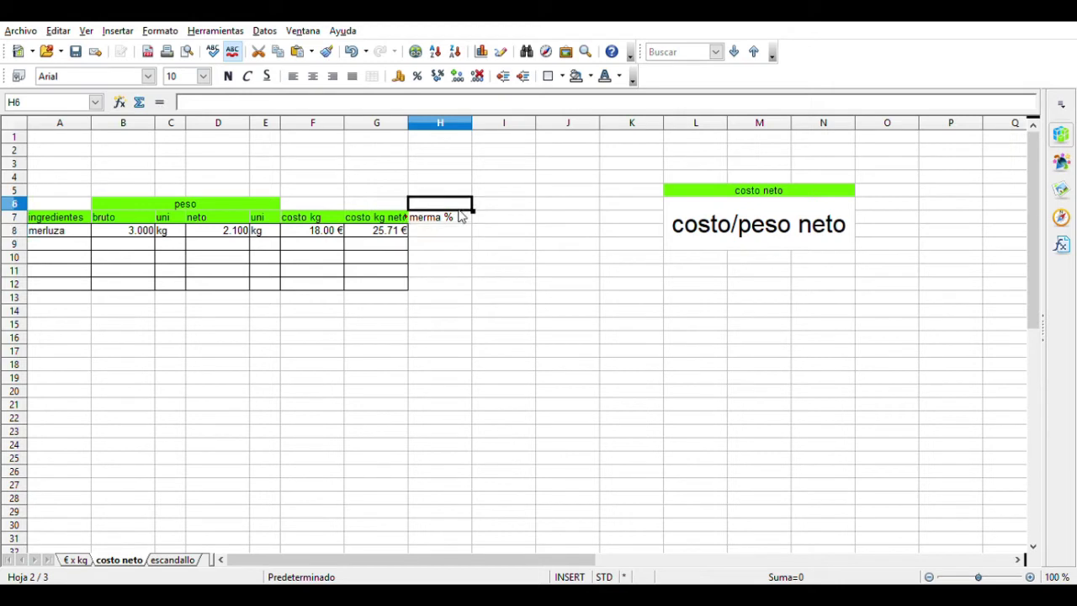
left_click(457, 217)
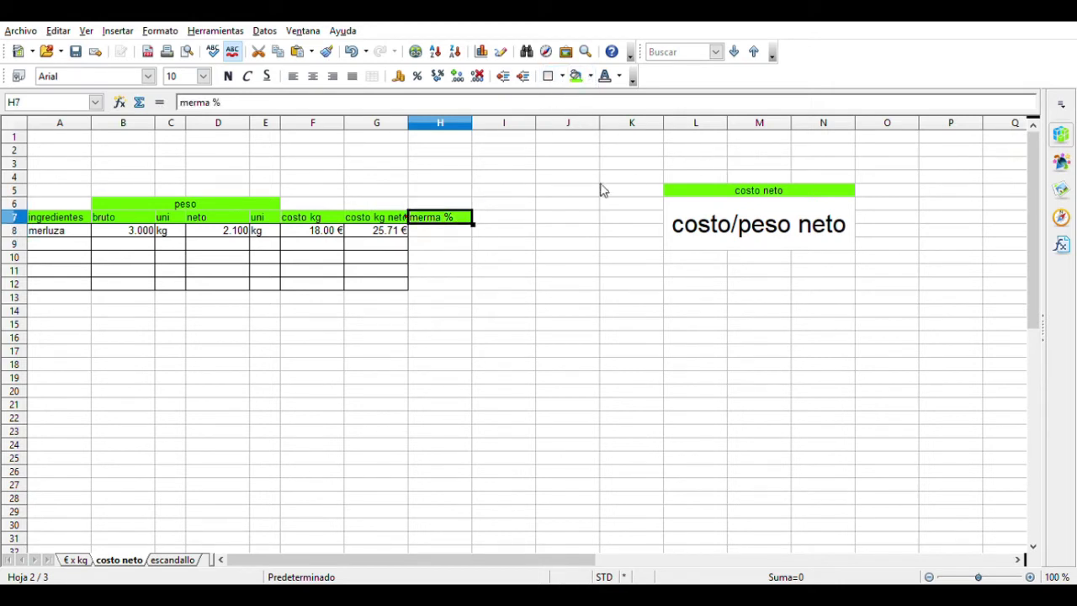
left_click_drag(440, 238, 447, 284)
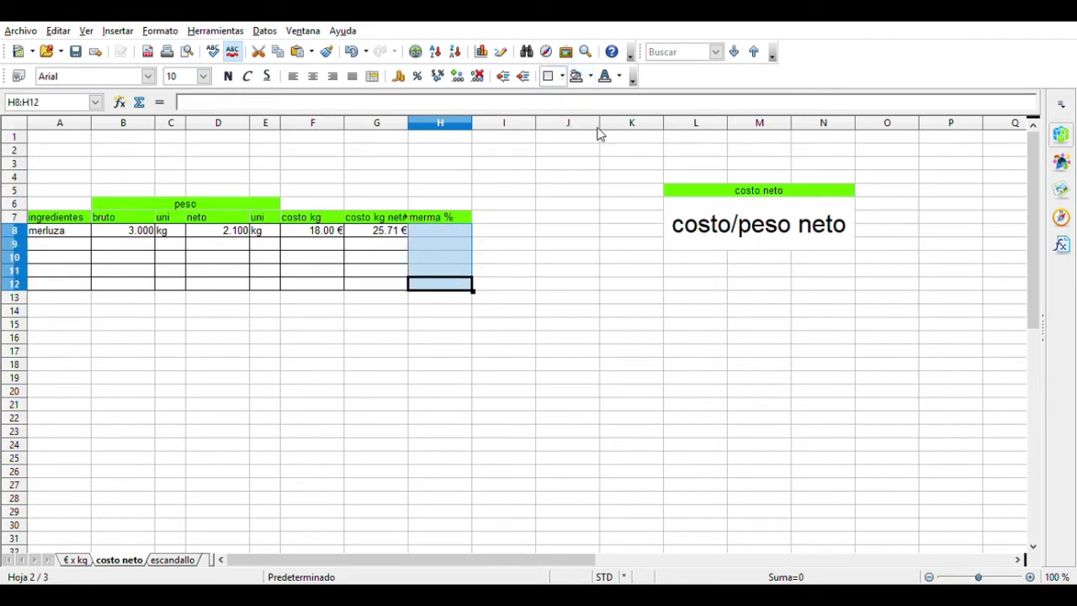
Step: Calculate the merluza's waste percentage in H8 with the formula =D8/B8-100%
left_click(444, 233)
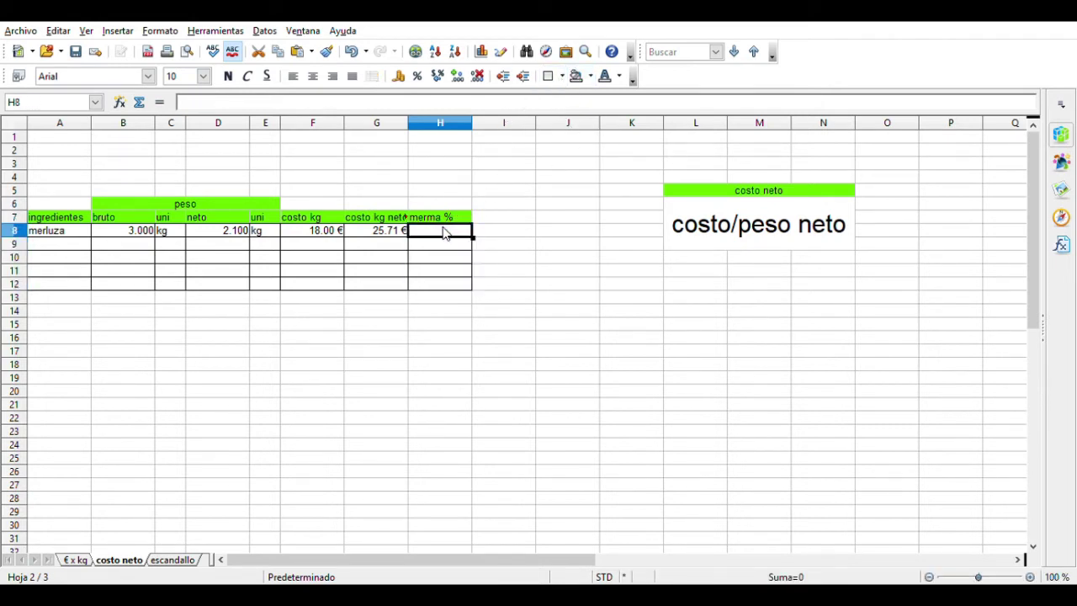
type("=")
left_click(206, 234)
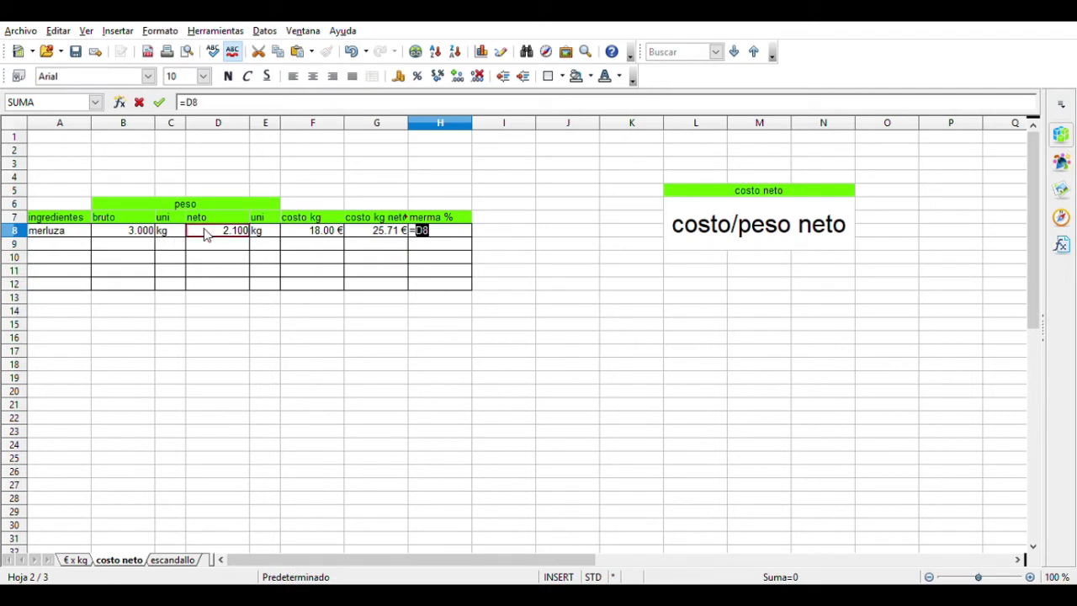
type("/")
left_click(145, 238)
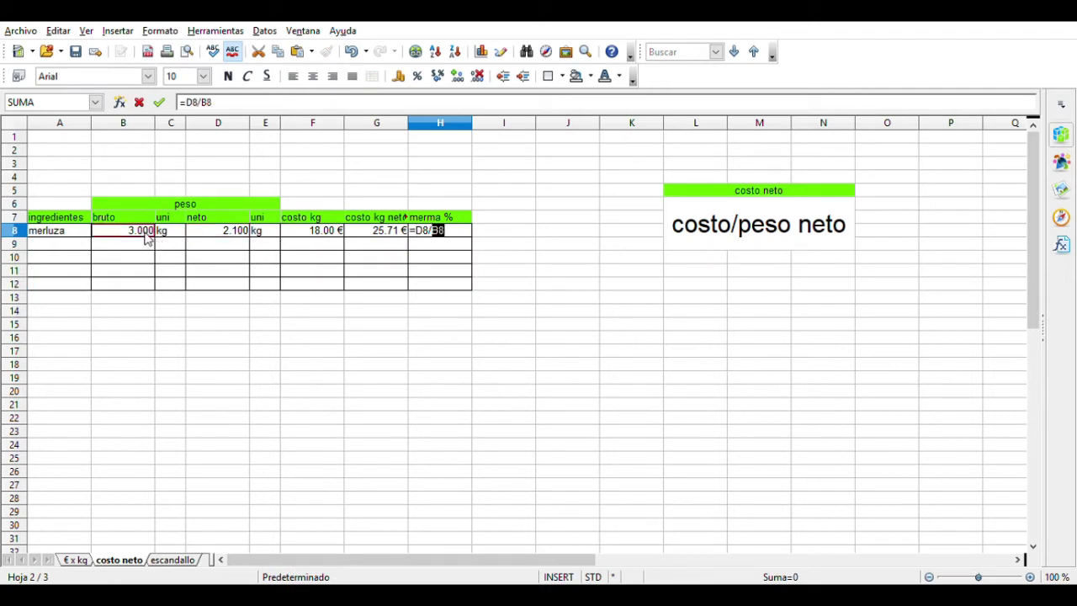
type("-100")
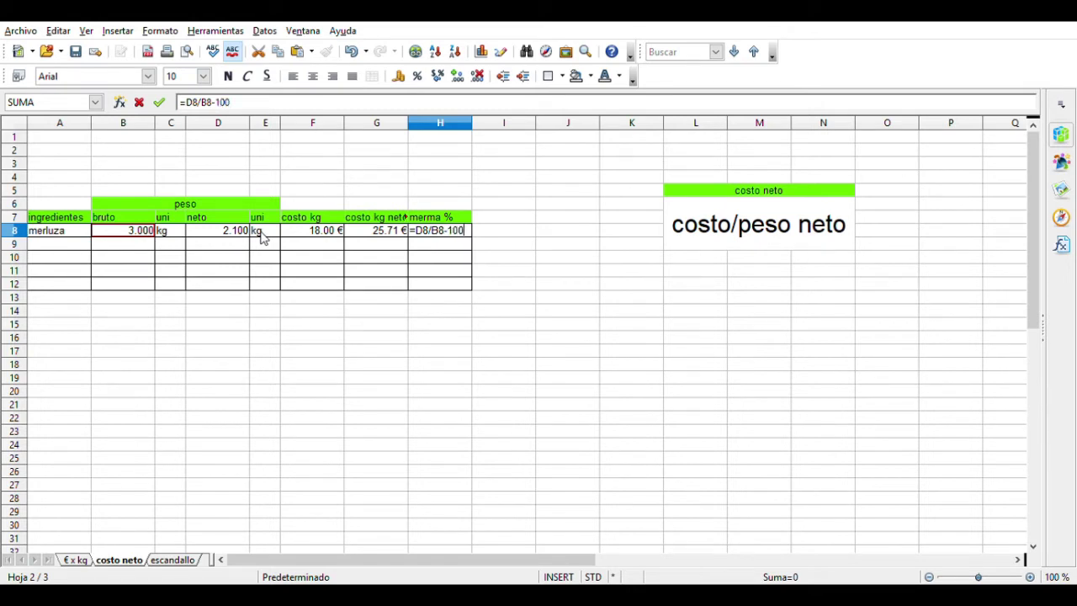
type("%")
key("Return")
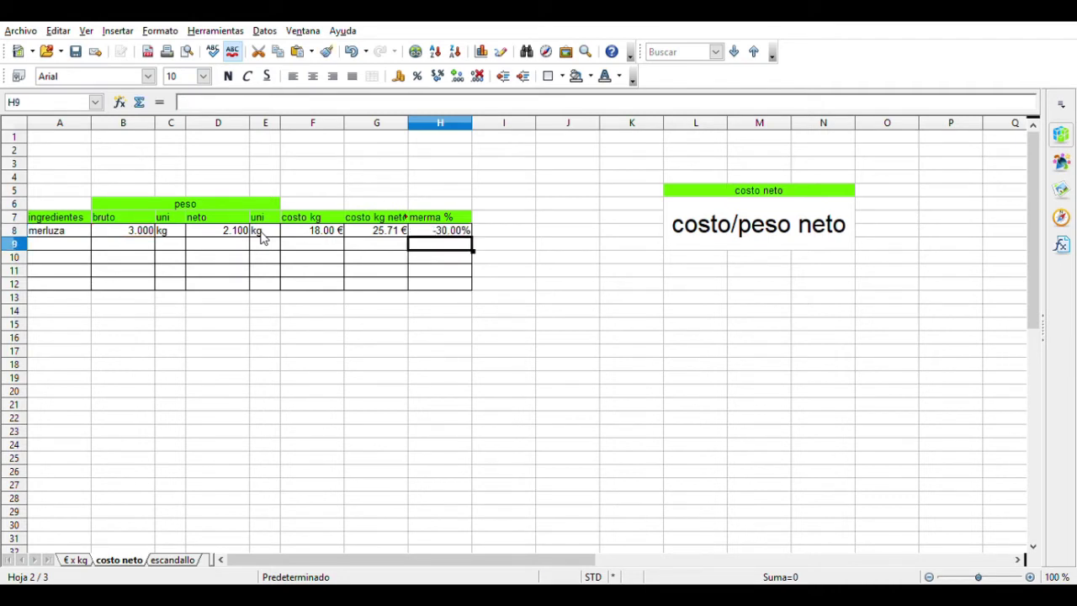
Step: Switch to the escandallo sheet
key("ctrl+Page_Down")
type("in")
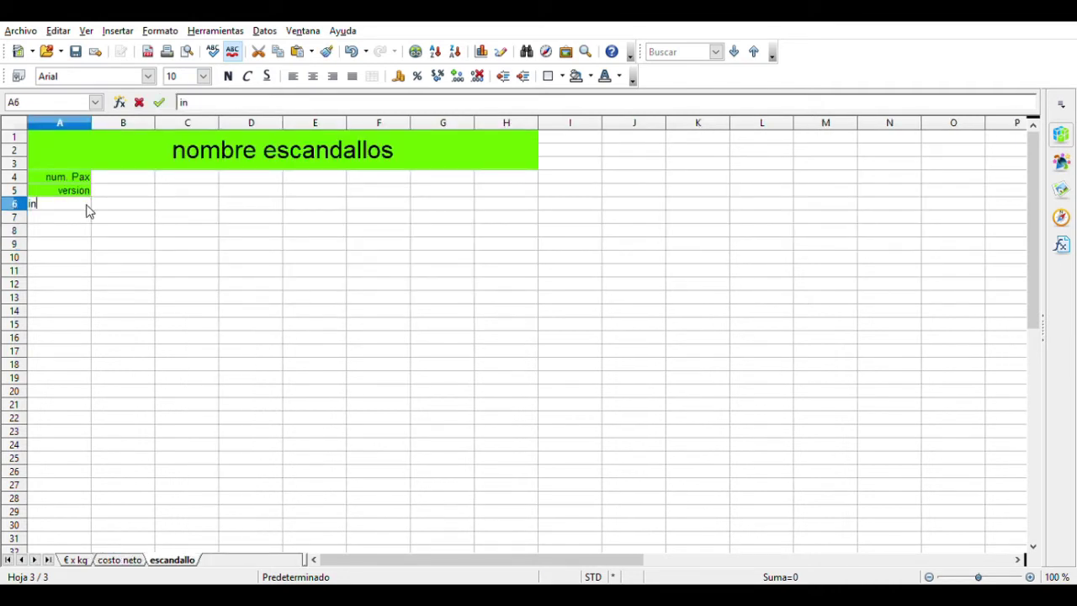
type("gredienre")
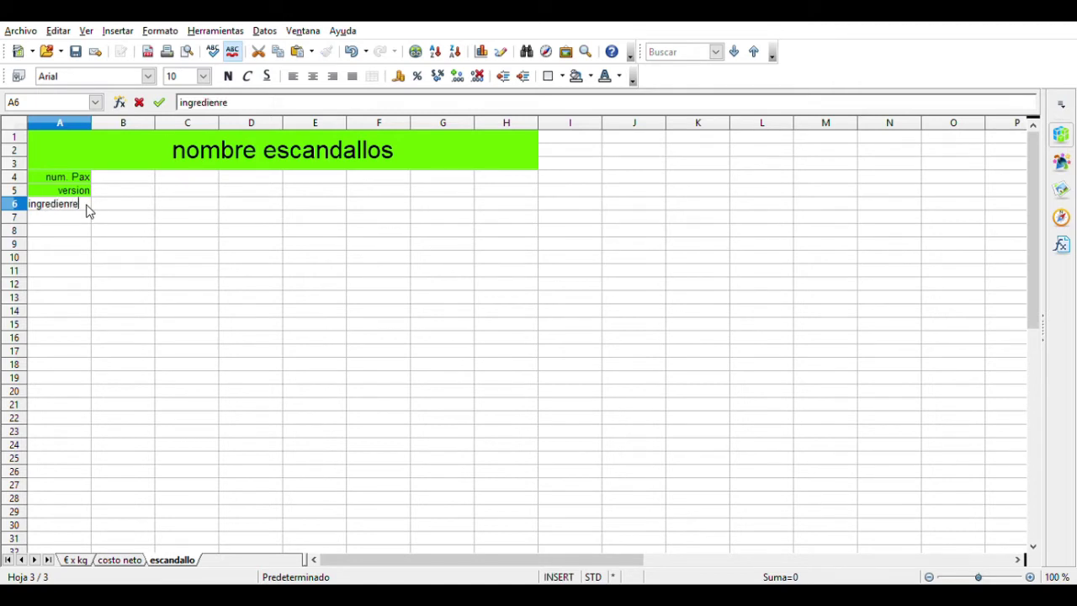
type("a")
left_click_drag(87, 208, 21, 210)
key("BackSpace")
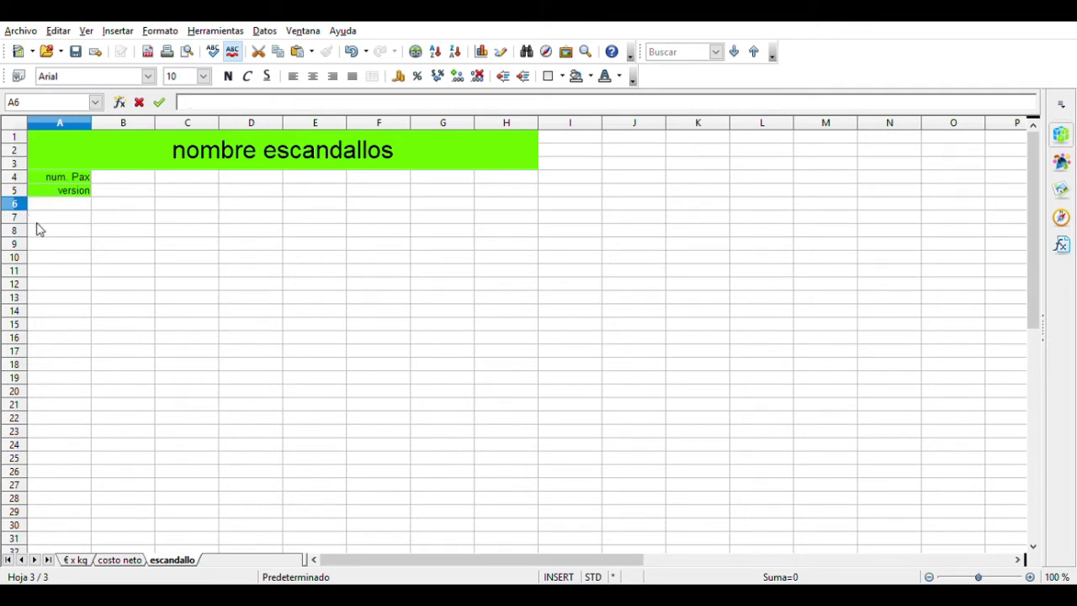
Step: Enter the column header ingredientes in A8 of the escandallo sheet
left_click(44, 231)
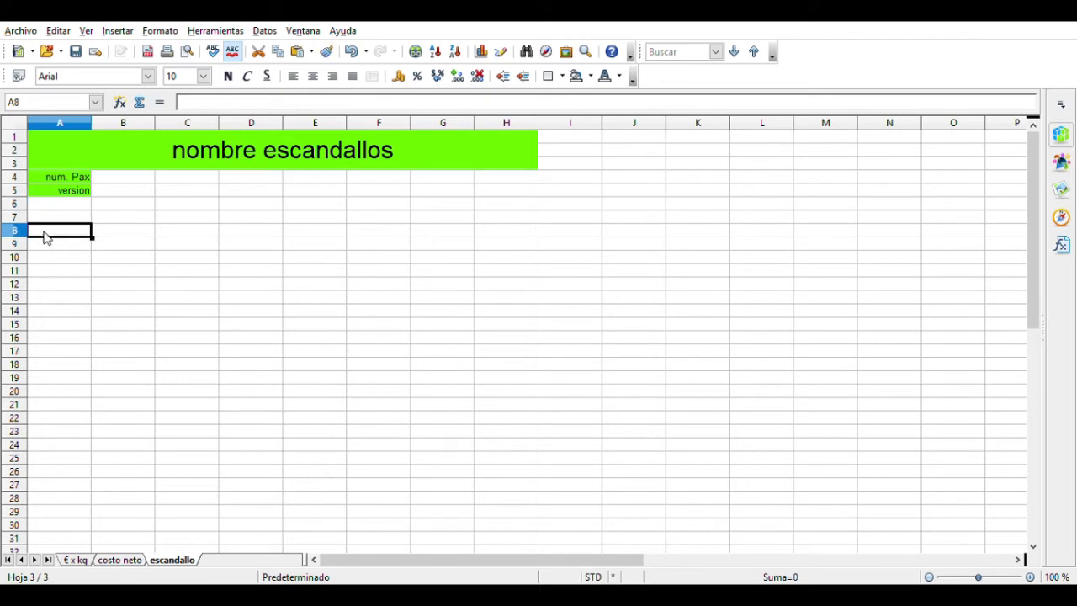
type("ingredientes")
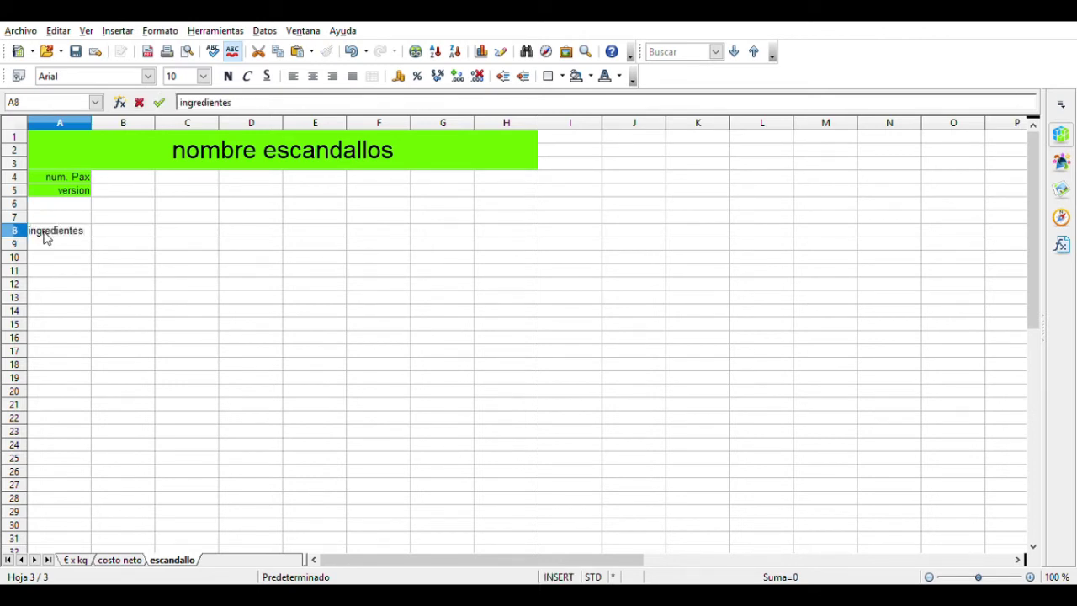
key("Tab")
type("1")
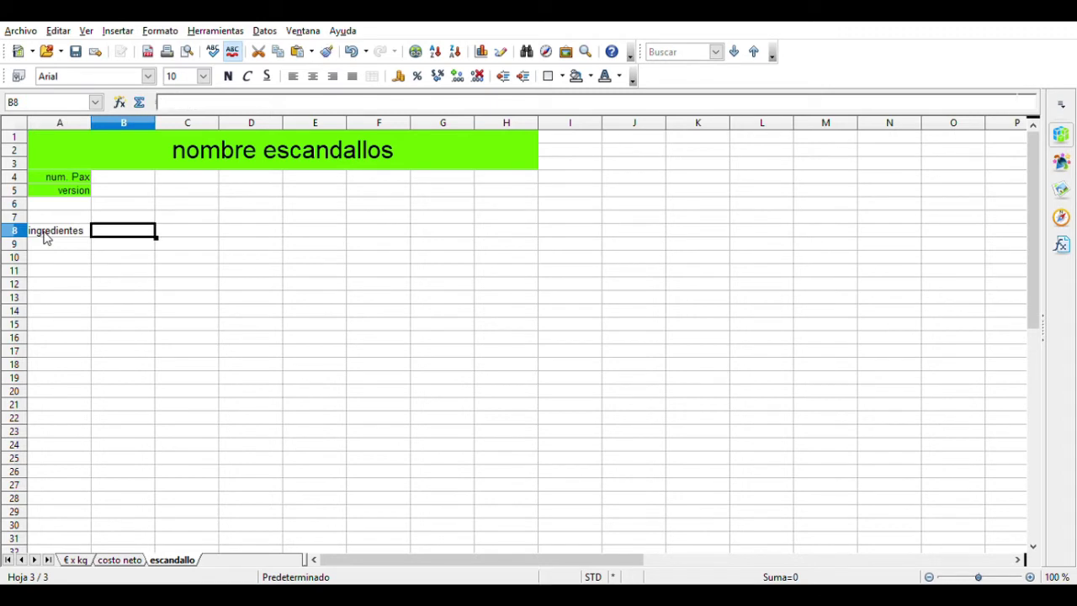
key("BackSpace")
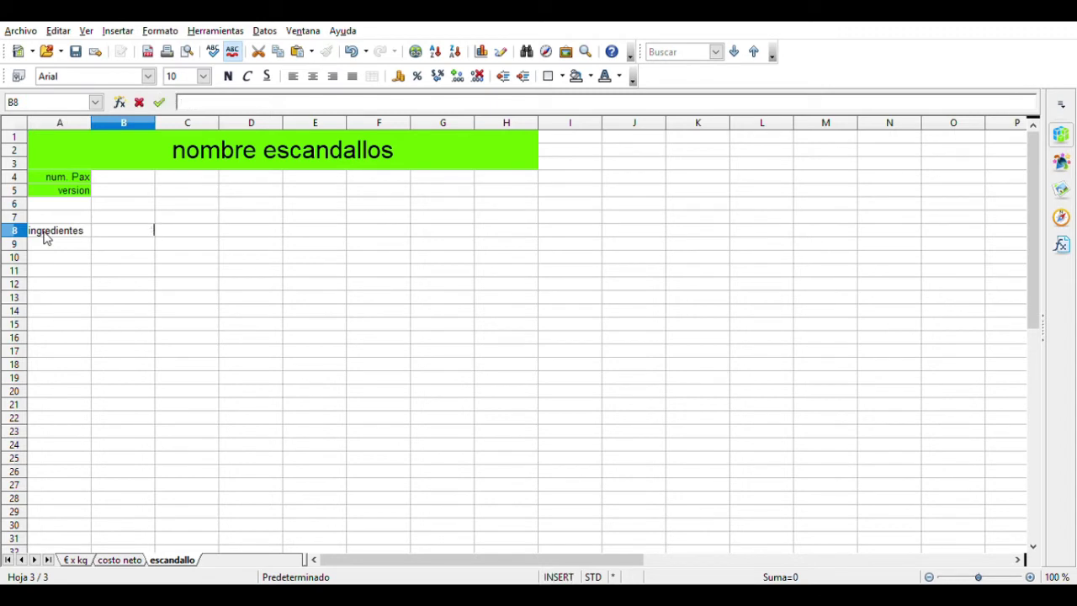
Step: Merge cells B7:E7 above the header row and enter the group header peso
mouse_move(120, 217)
left_mouse_down()
mouse_move(271, 234)
mouse_move(306, 221)
mouse_move(135, 221)
left_mouse_up()
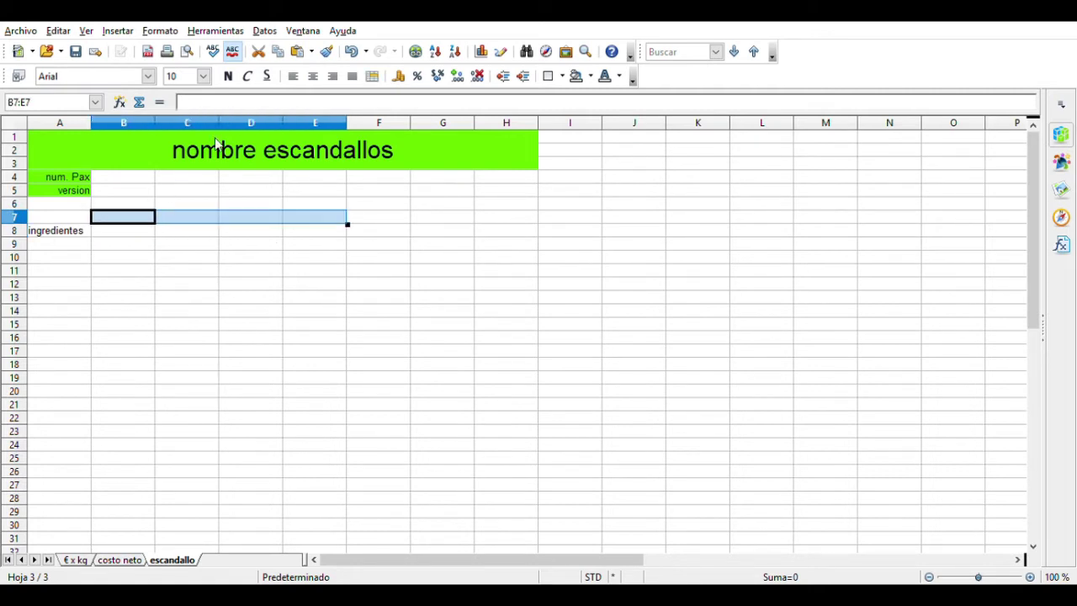
left_click(373, 75)
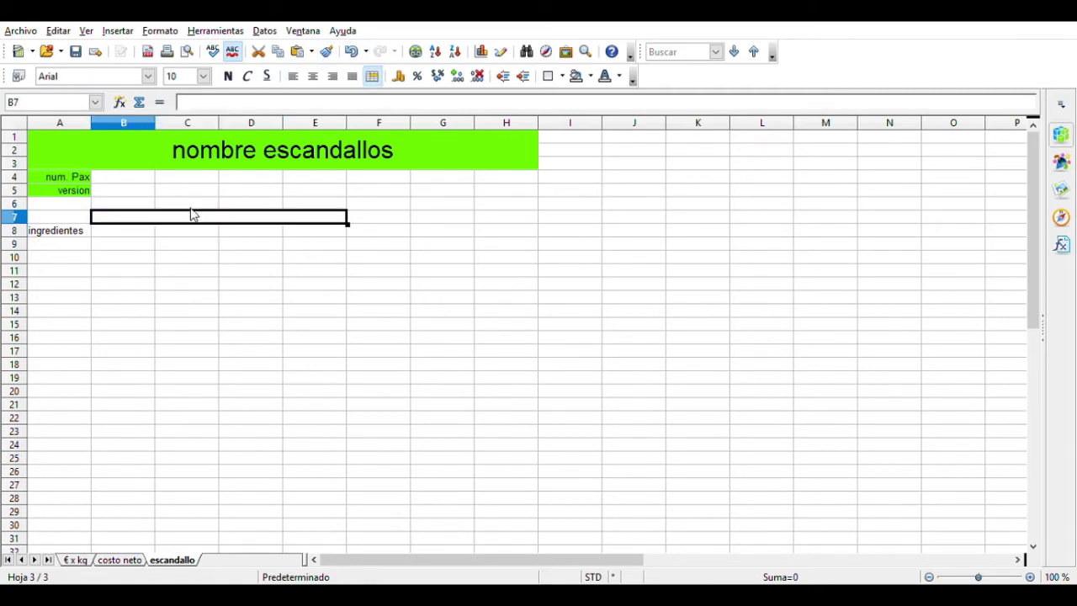
type("peso")
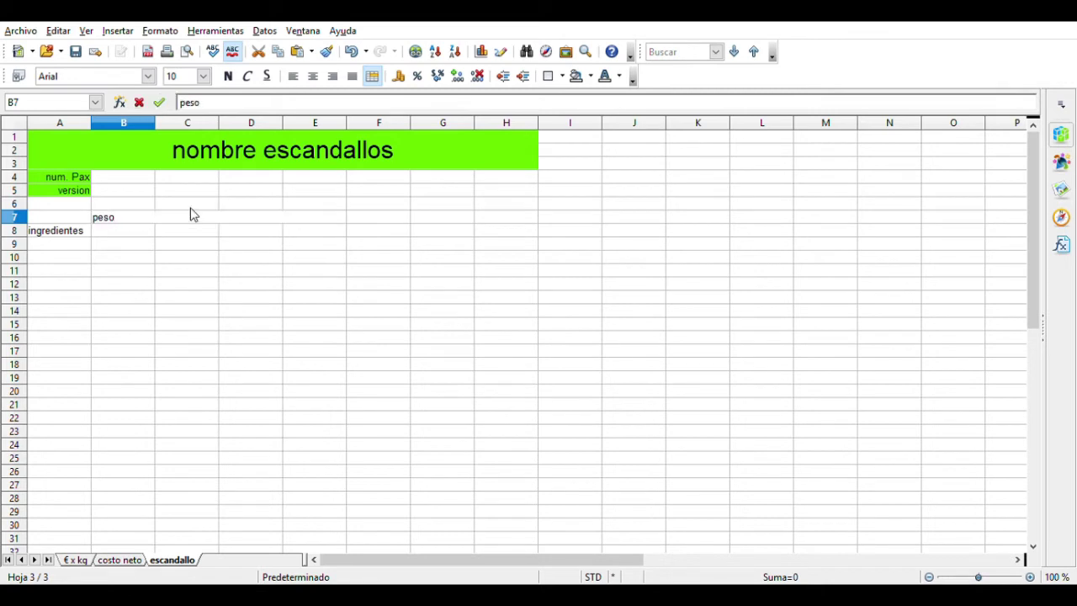
Step: Enter the column header bruto in B8 under peso
left_click(120, 235)
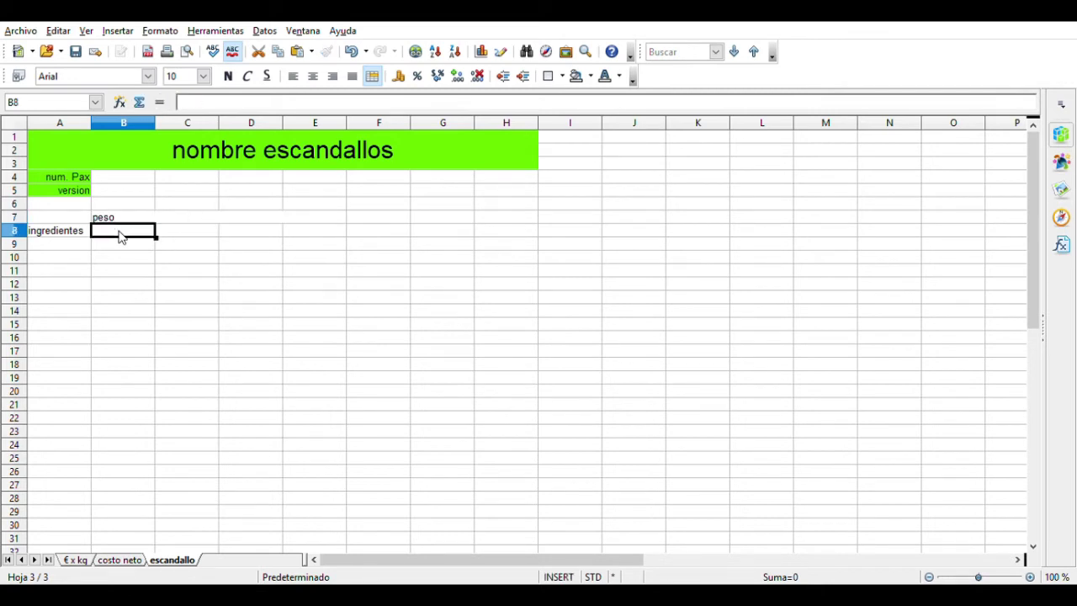
type("nruto")
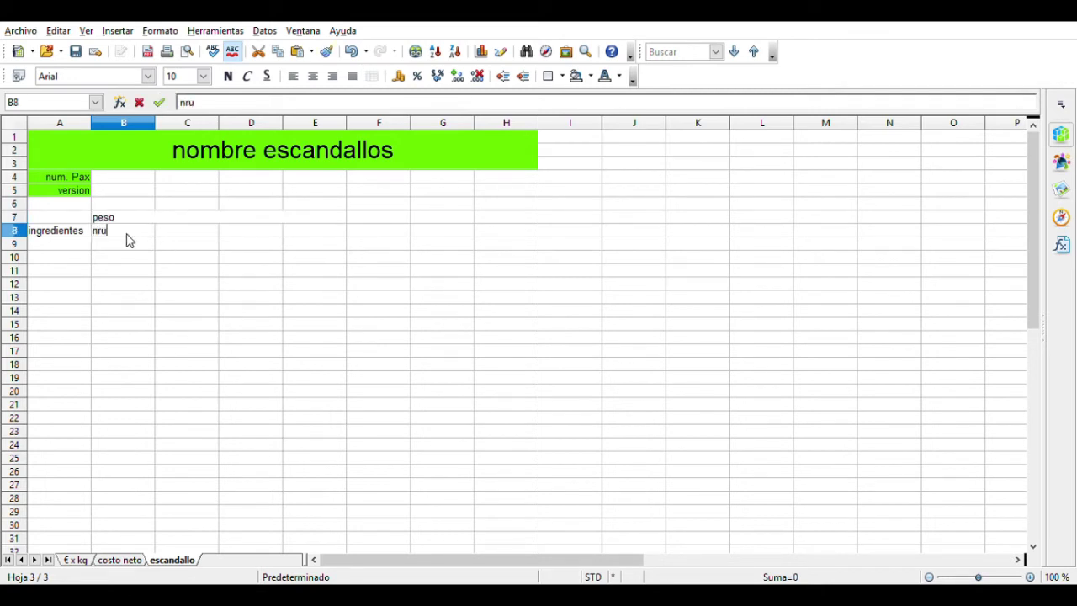
key("BackSpace")
key("BackSpace")
key("BackSpace")
key("BackSpace")
key("BackSpace")
type("bruto")
key("Tab")
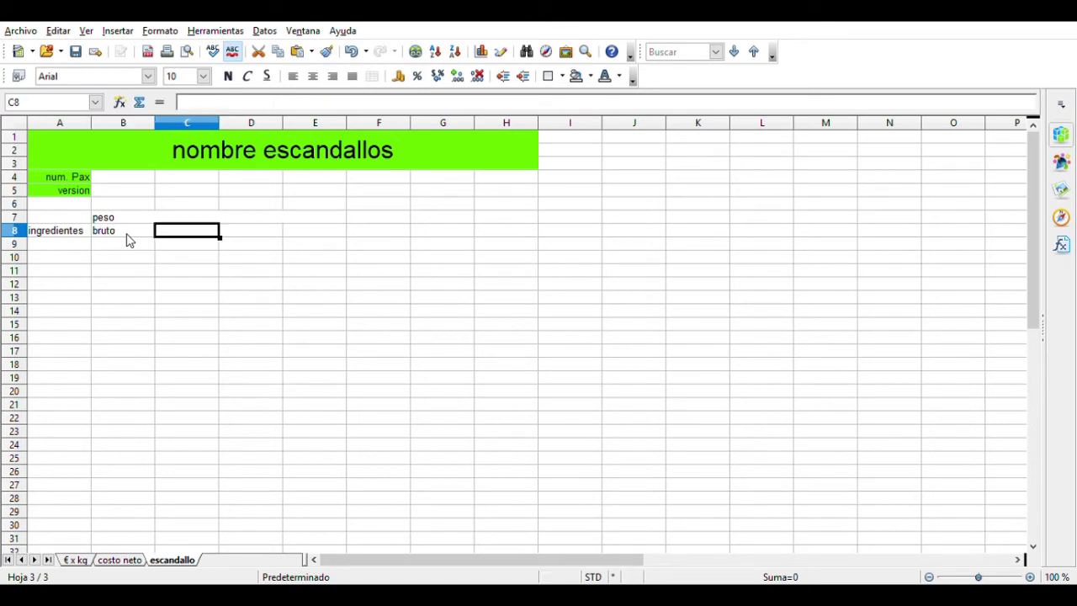
Step: Enter the headers kg, neto and kg in cells C8, D8 and E8
type("kg")
key("Tab")
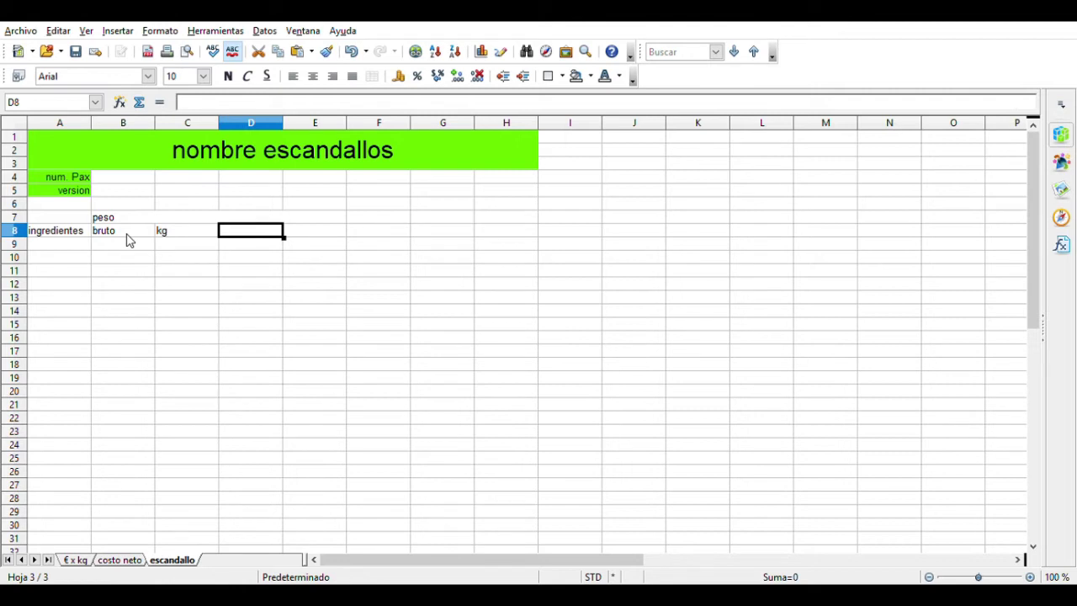
type("neto")
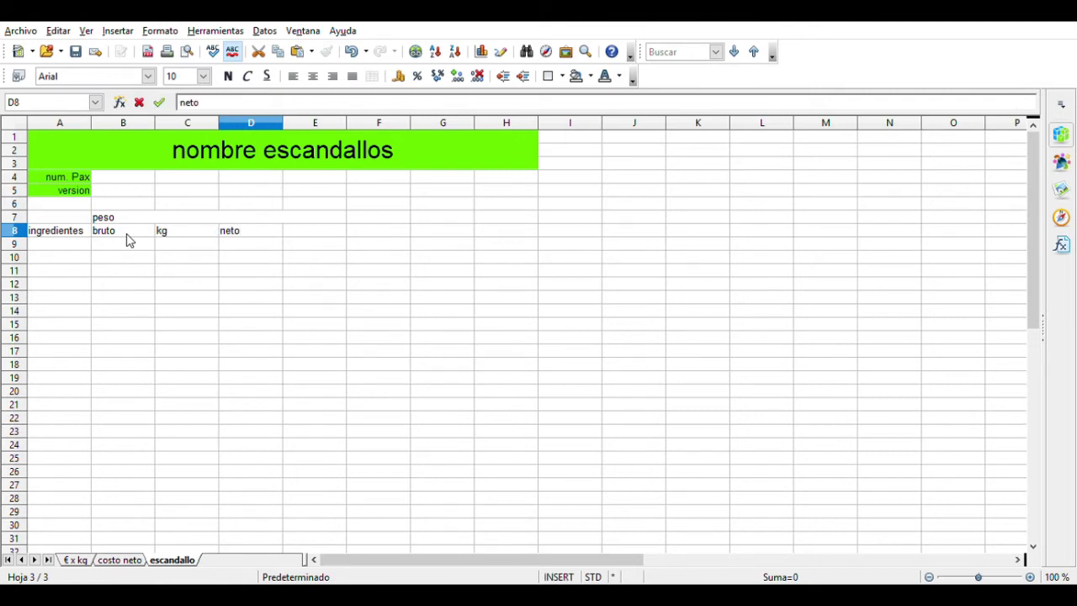
key("Tab")
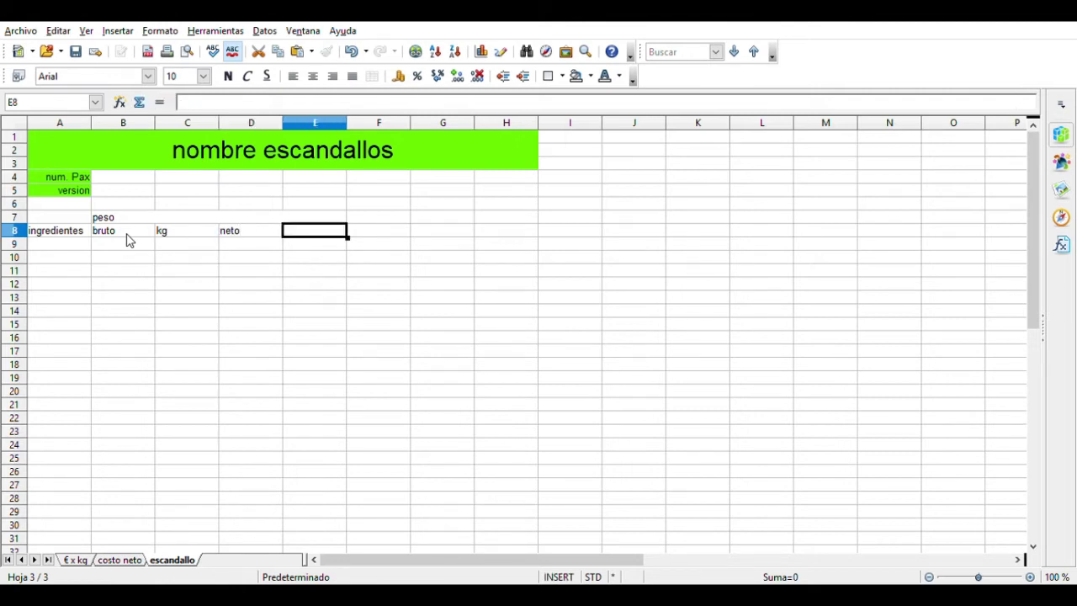
type("kg")
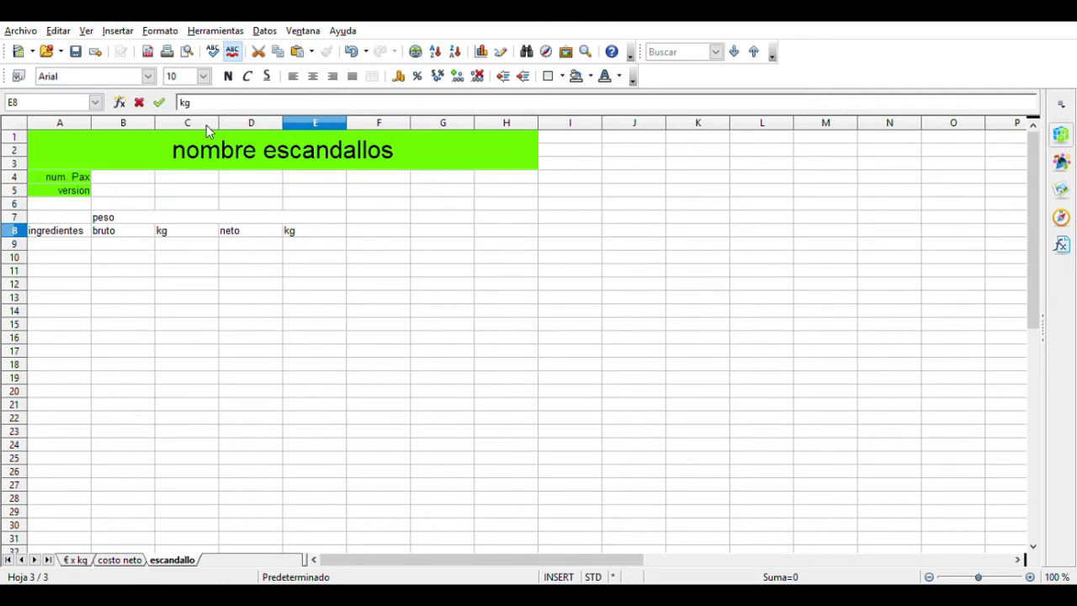
Step: Narrow both kg columns, C and E, to fit their short text and centre the peso header in its merged cell
left_click(206, 125)
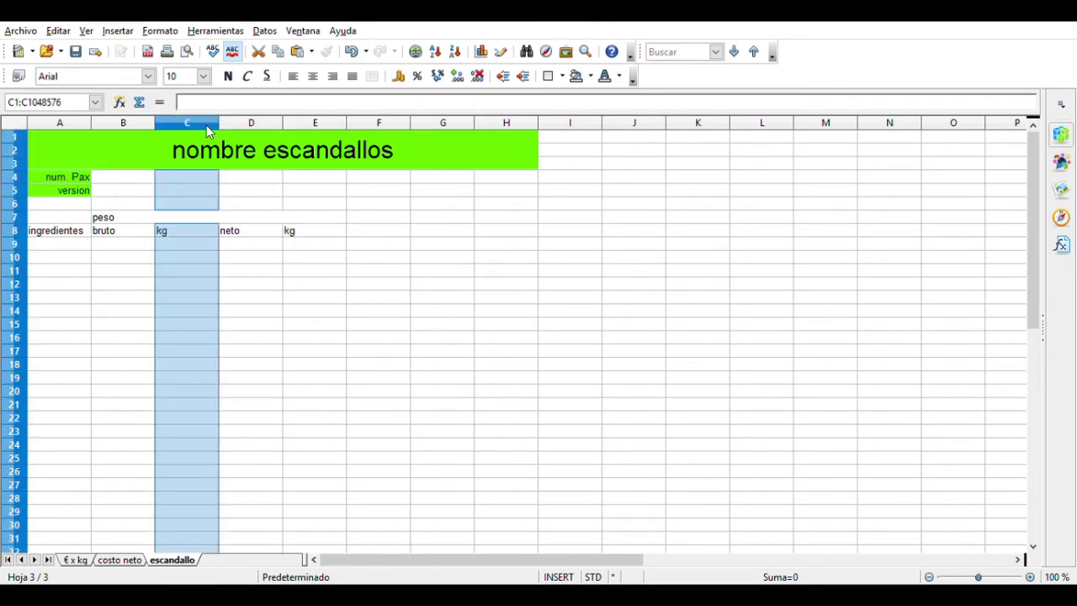
left_click(320, 125, "ctrl")
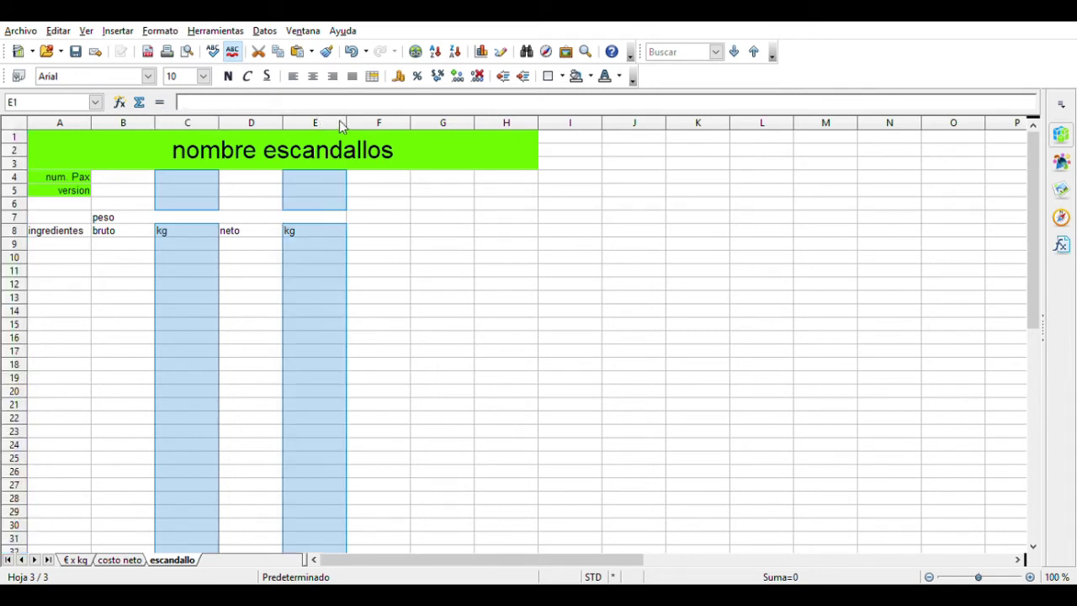
left_click_drag(346, 133, 314, 138)
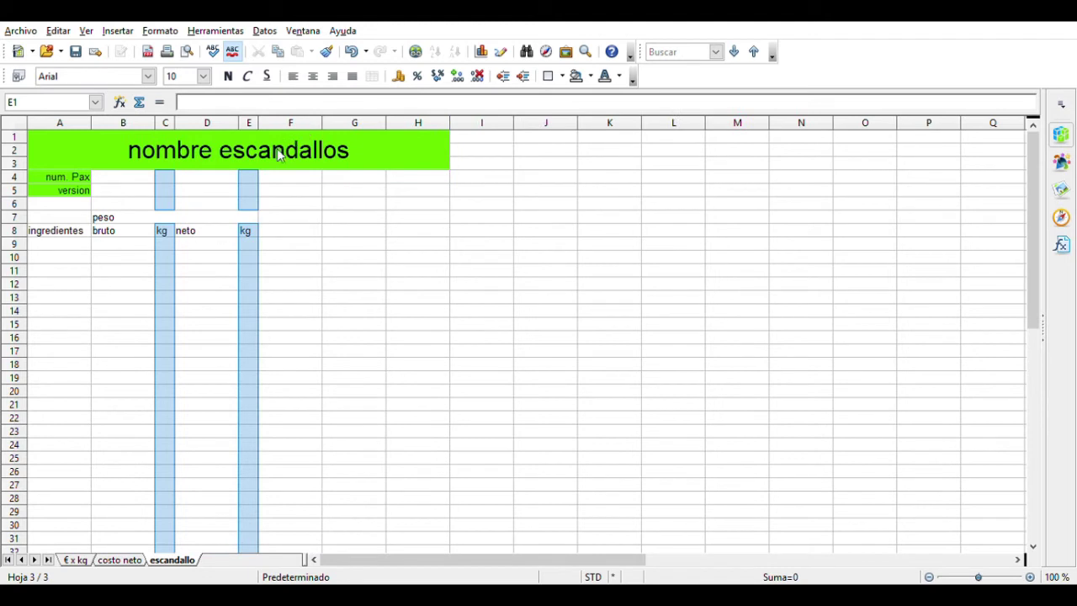
left_click(237, 217)
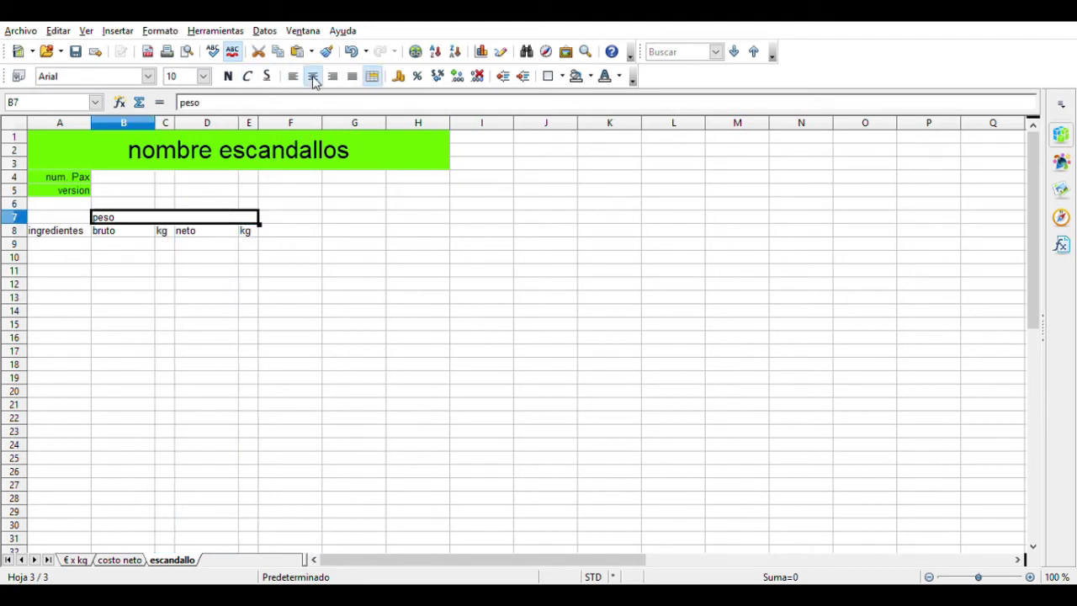
left_click(313, 76)
Step: Enter the headers costo kg, costo and merma in cells F8, G8 and H8
left_click(287, 234)
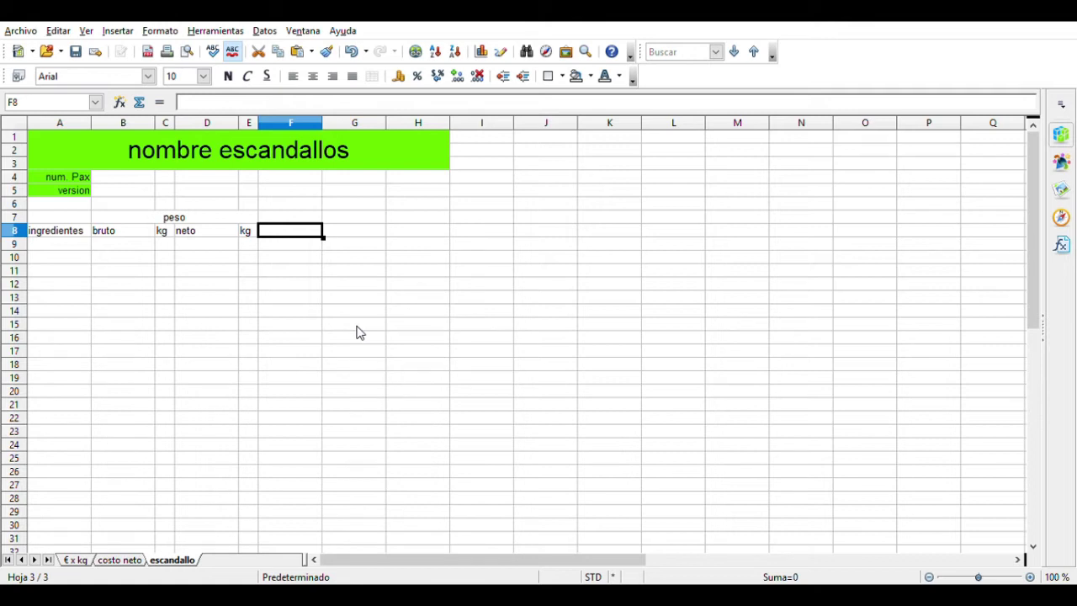
type("costo")
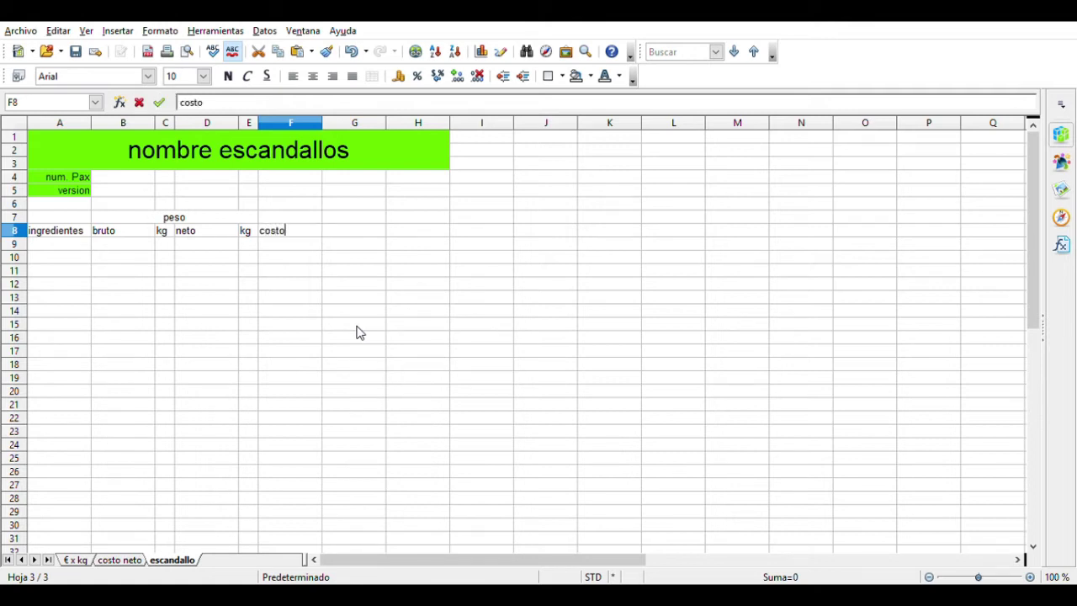
type(" kg")
key("Tab")
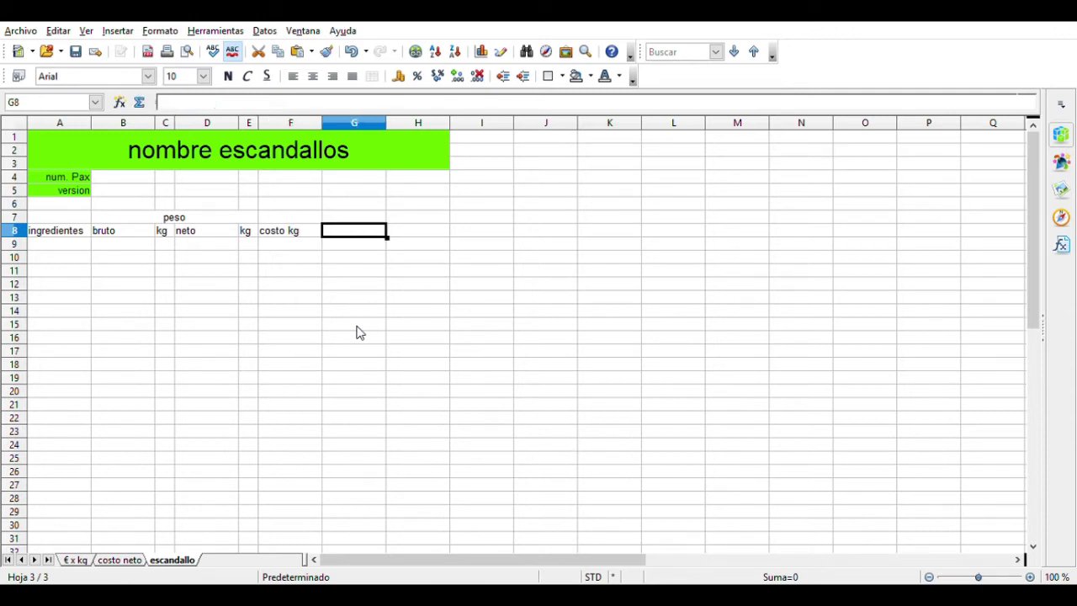
type("costo")
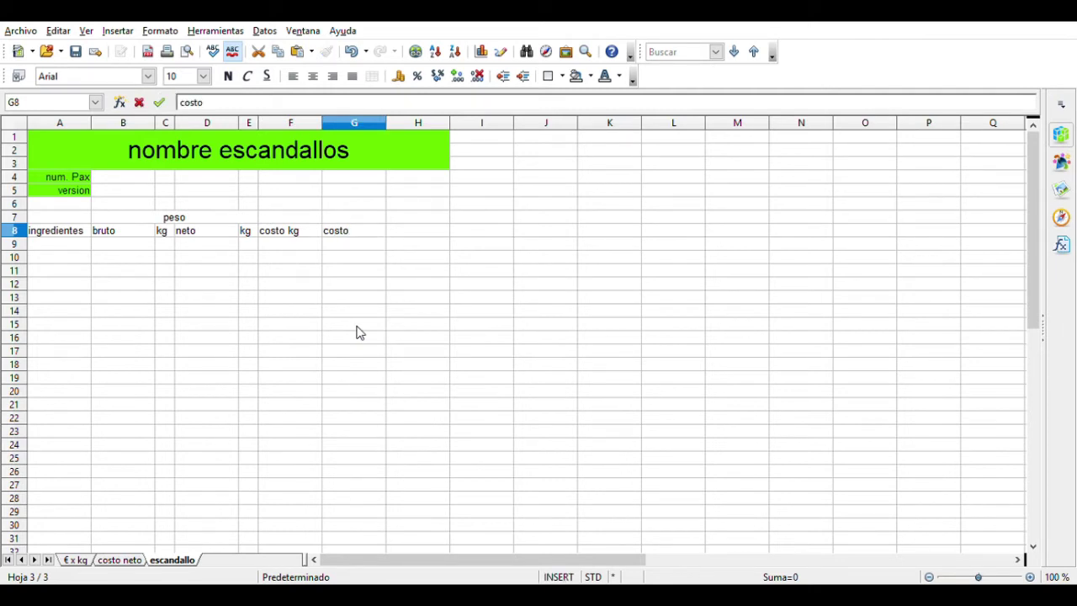
key("Tab")
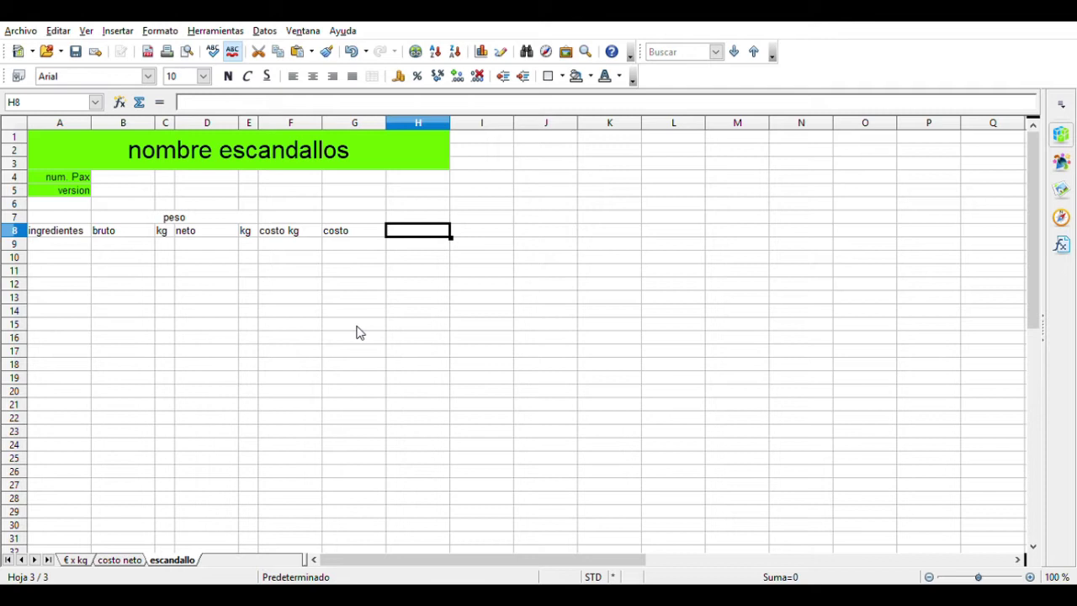
type("merma")
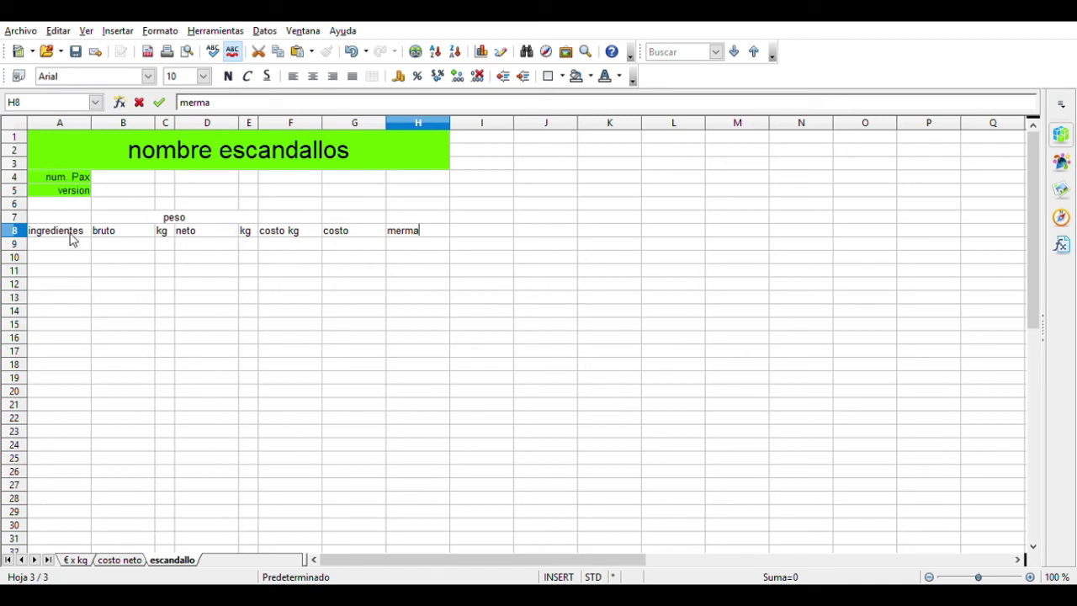
Step: Fill the peso header and the header row A8:H8 with the same green as the title
left_click(125, 222)
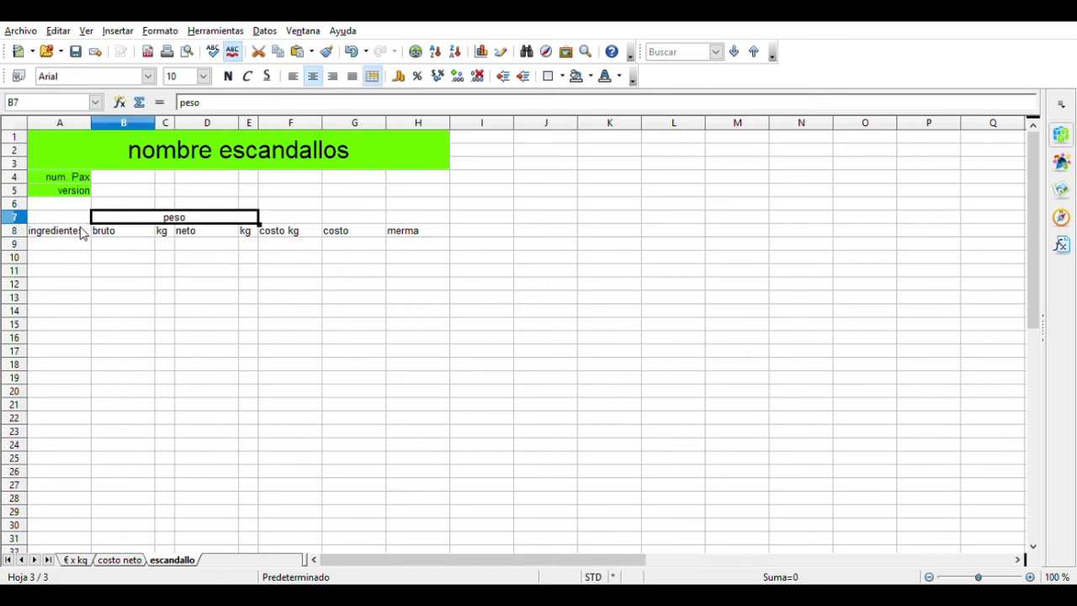
left_click_drag(81, 233, 412, 232)
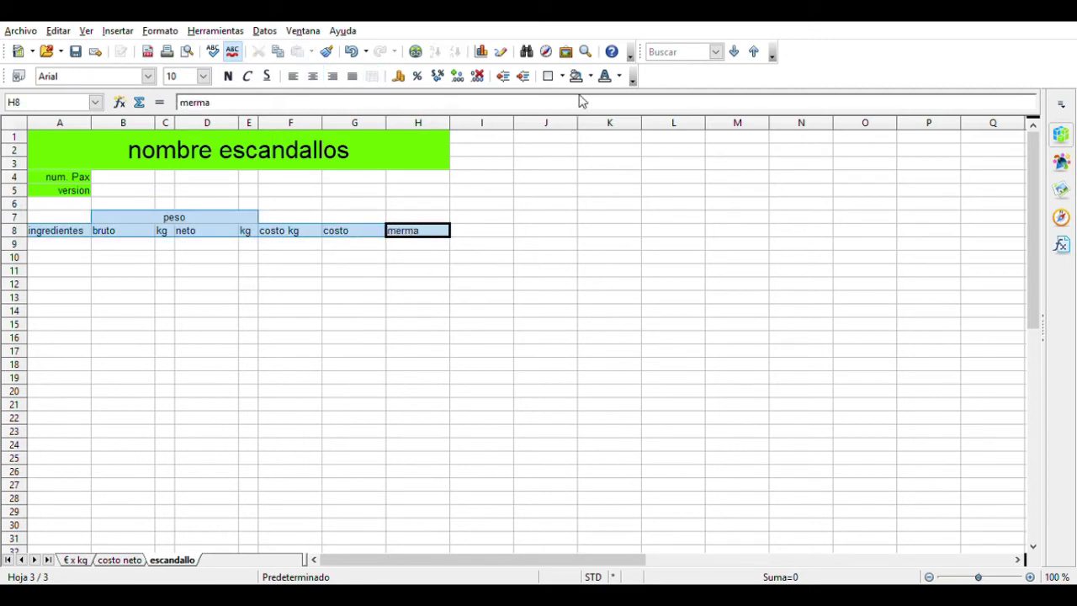
left_click(713, 162)
Step: Apply borders around all cells of the ingredient area A9:H15
left_click_drag(60, 245, 418, 324)
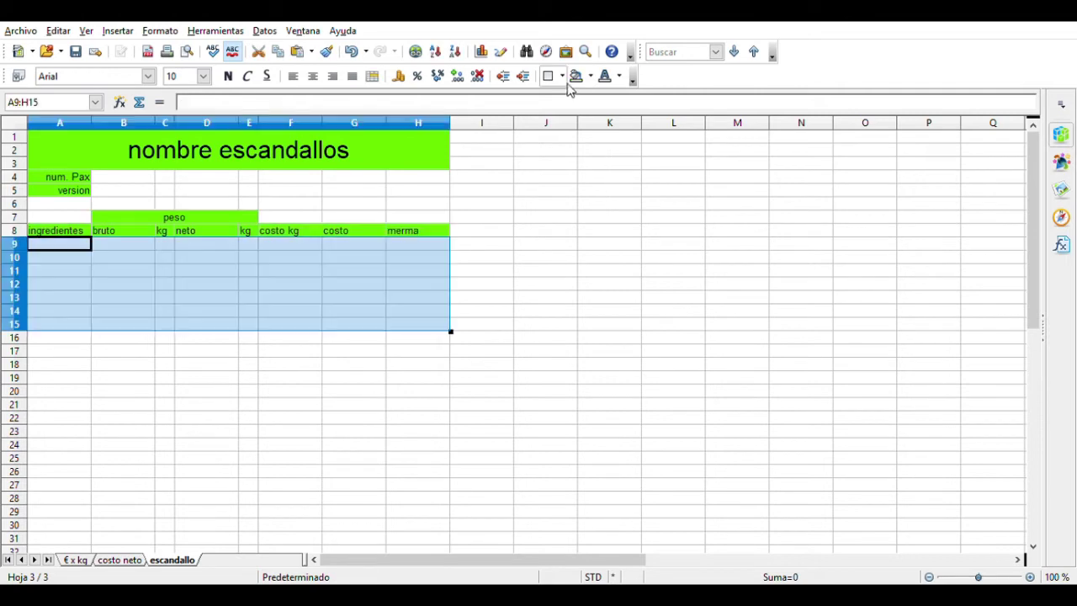
left_click(612, 140)
left_click(83, 328)
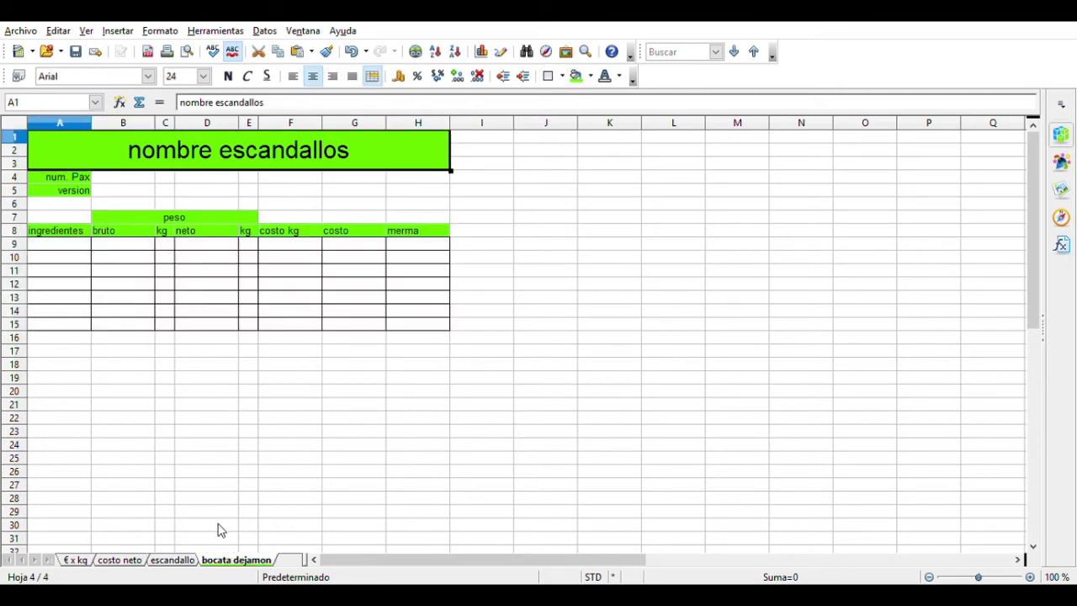
Step: Set num. Pax in B4 of the bocata dejamon sheet to 1
left_click(185, 561)
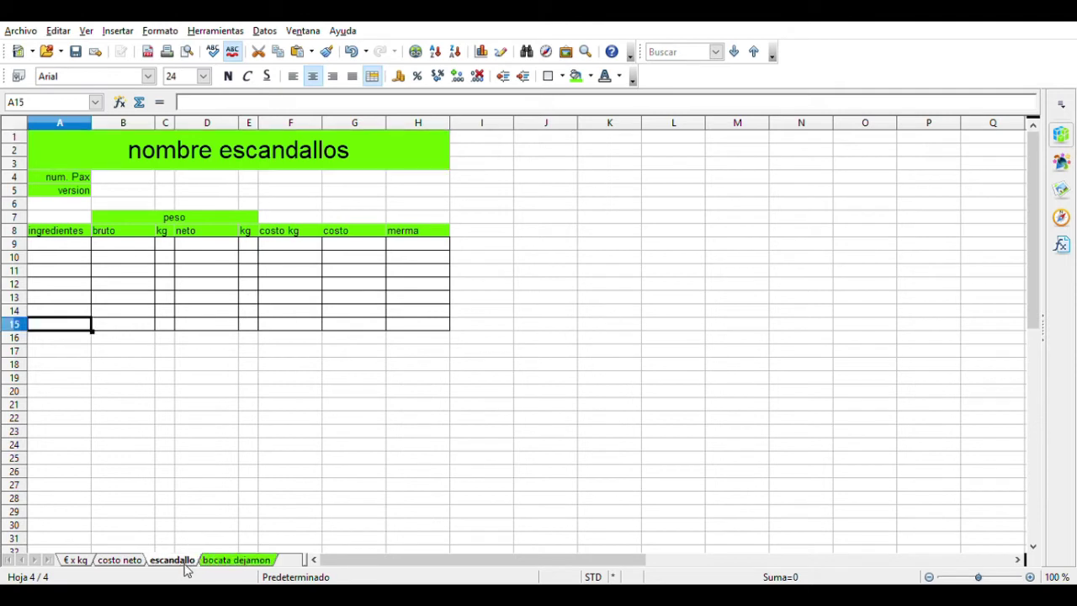
left_click(252, 561)
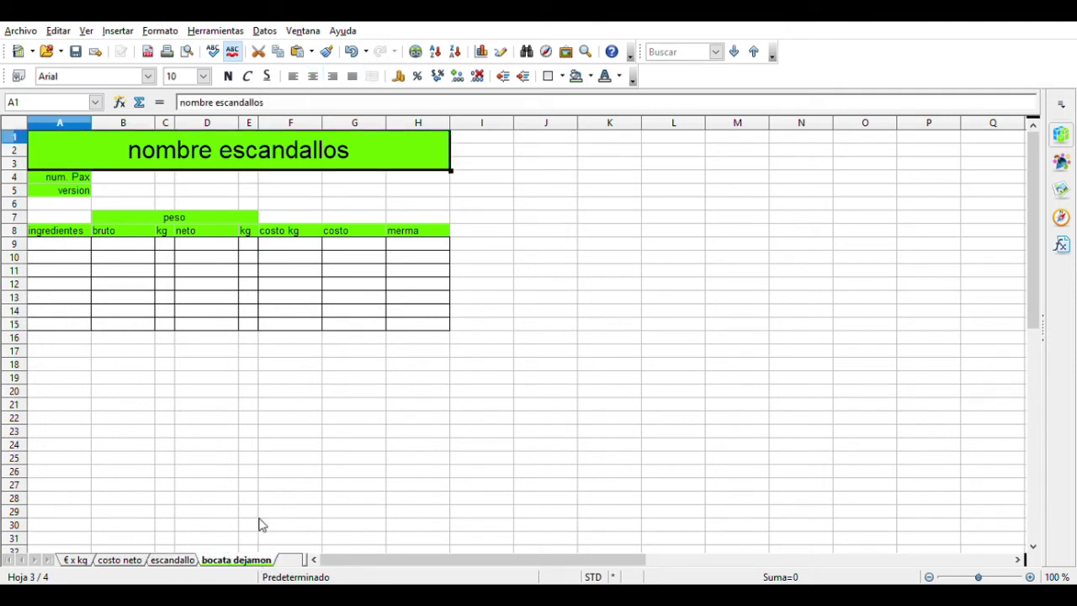
left_click(116, 181)
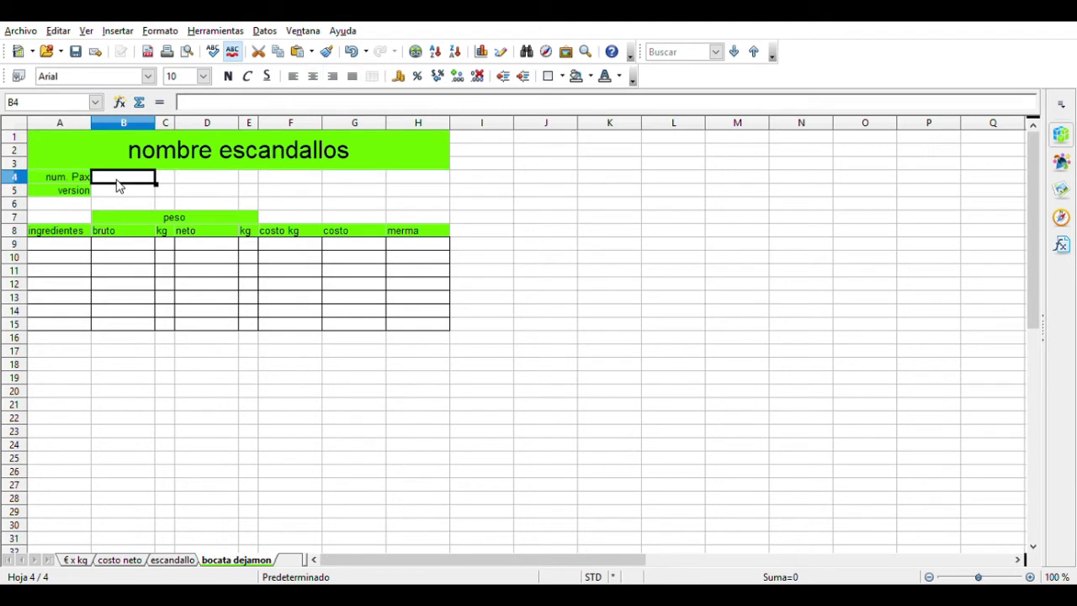
type("1")
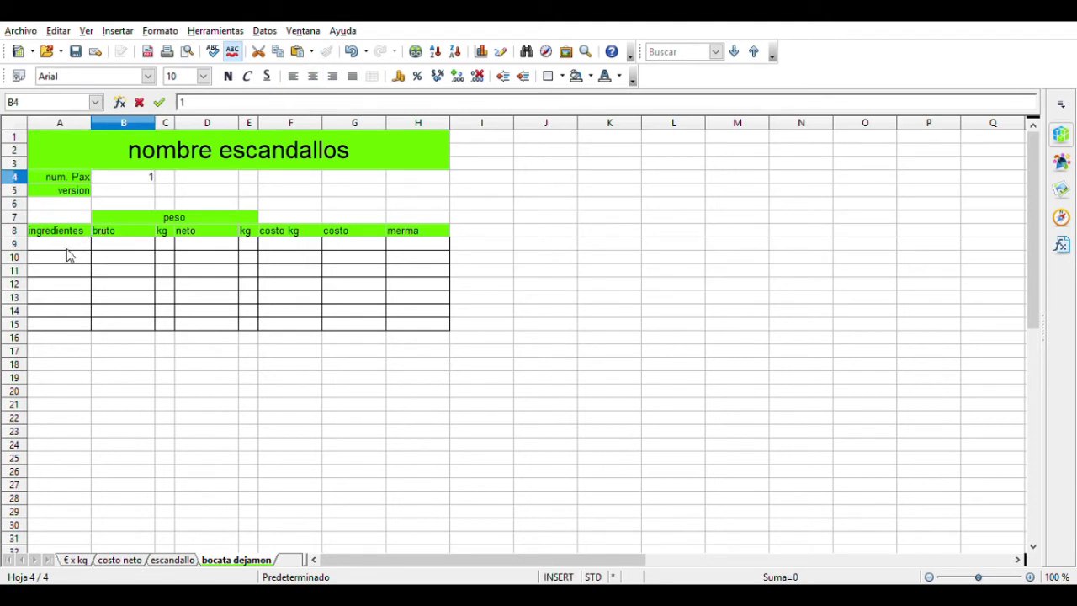
Step: Enter fecha hoy as the version in B5
left_click(119, 194)
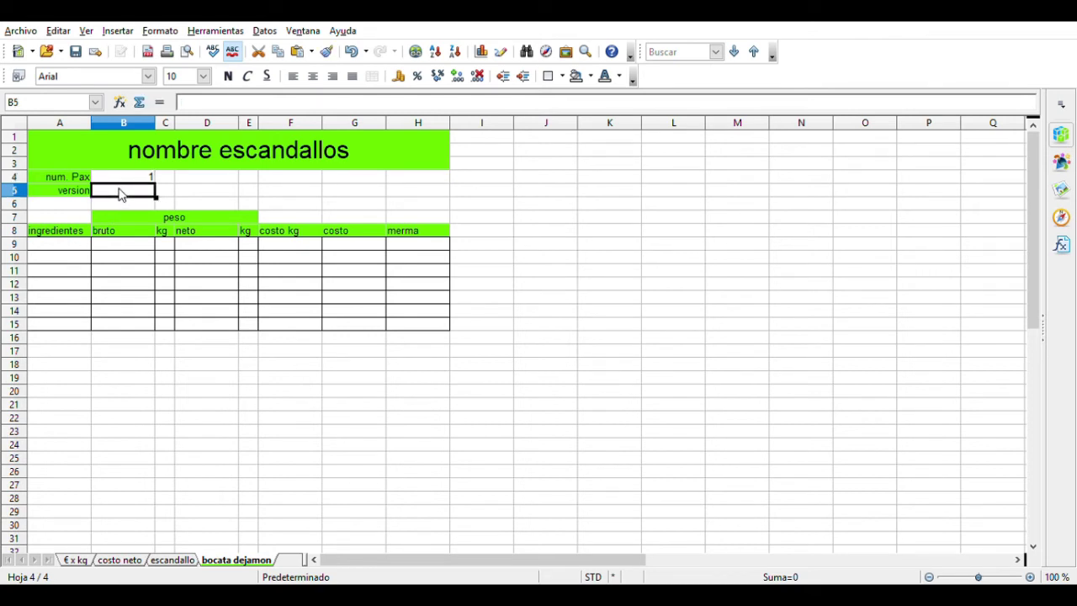
type("fecha")
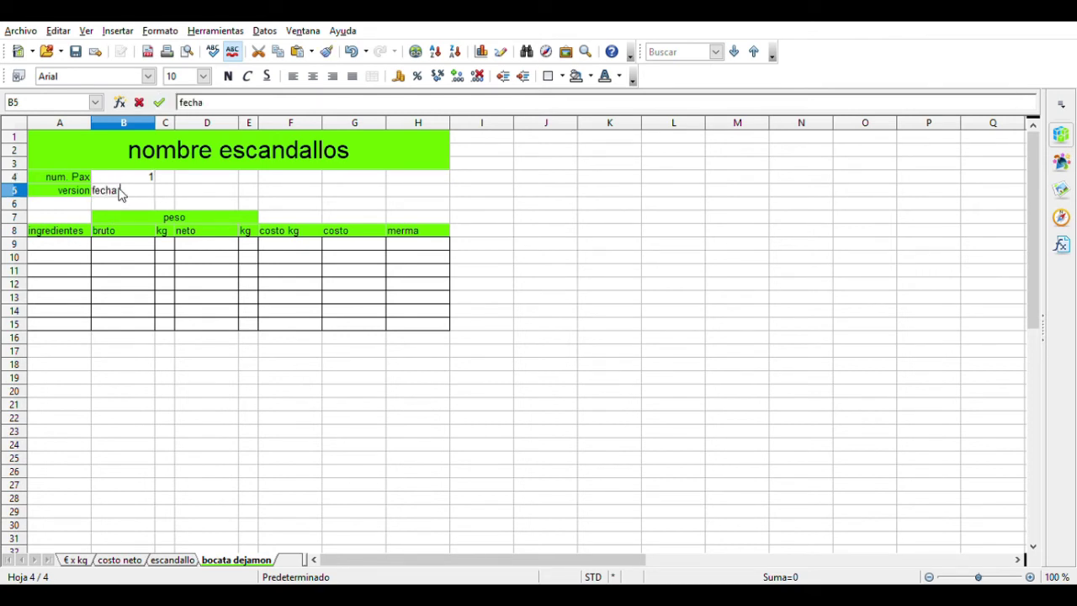
type(" hoy")
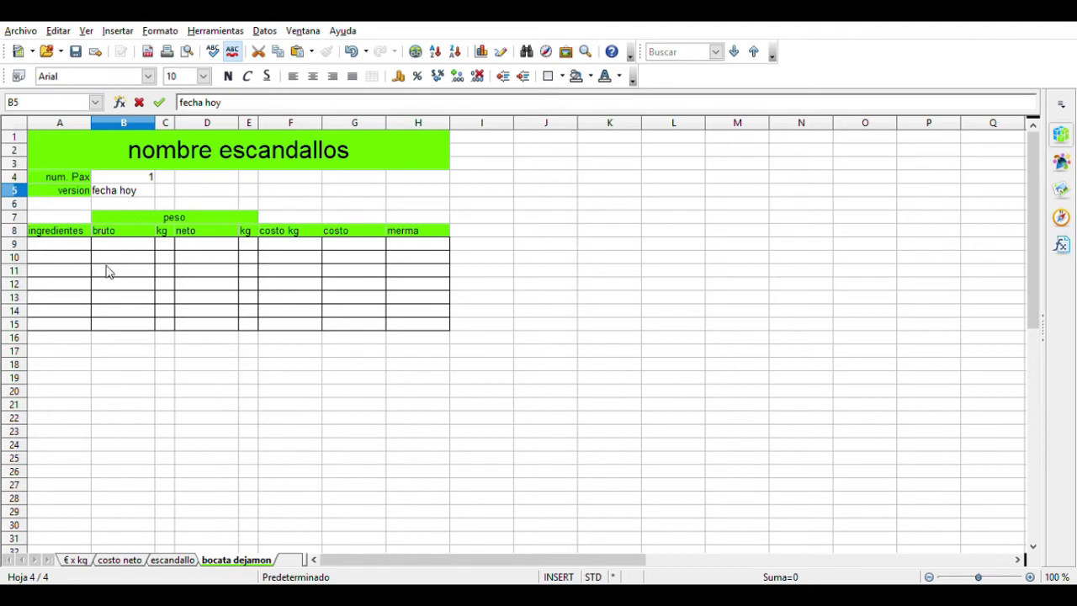
Step: List the ingredients pan, tomate, AOVE, sal and Jamon iberico in A9:A13
left_click(66, 252)
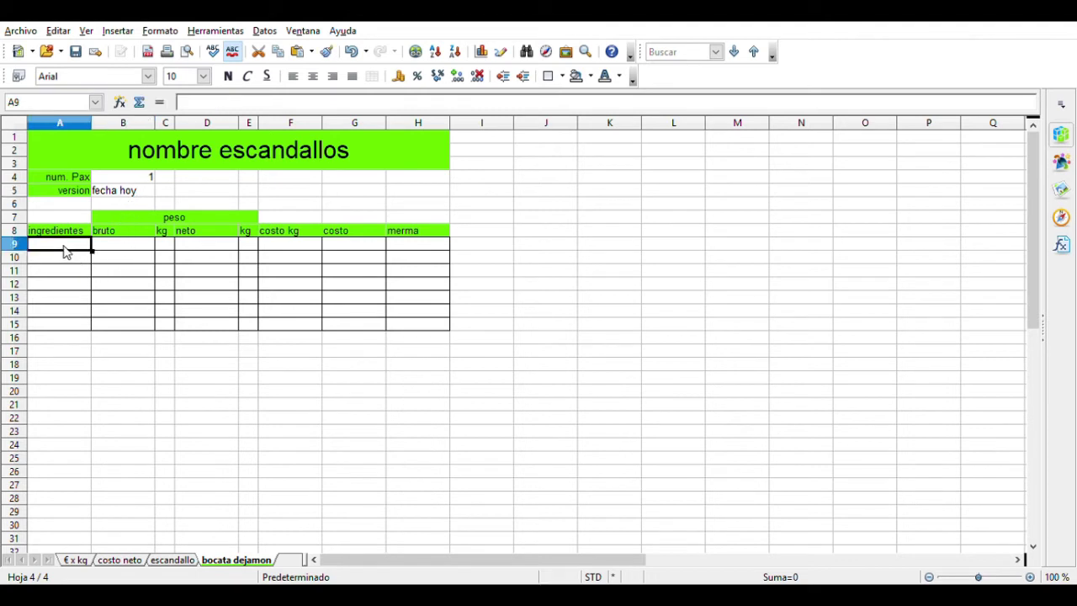
type("pan")
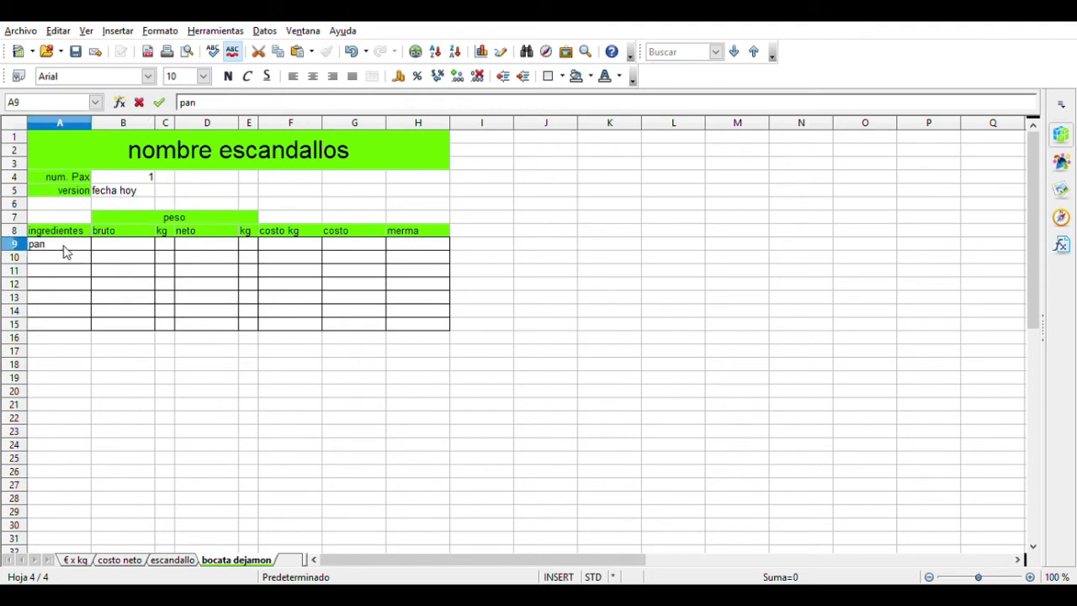
key("Return")
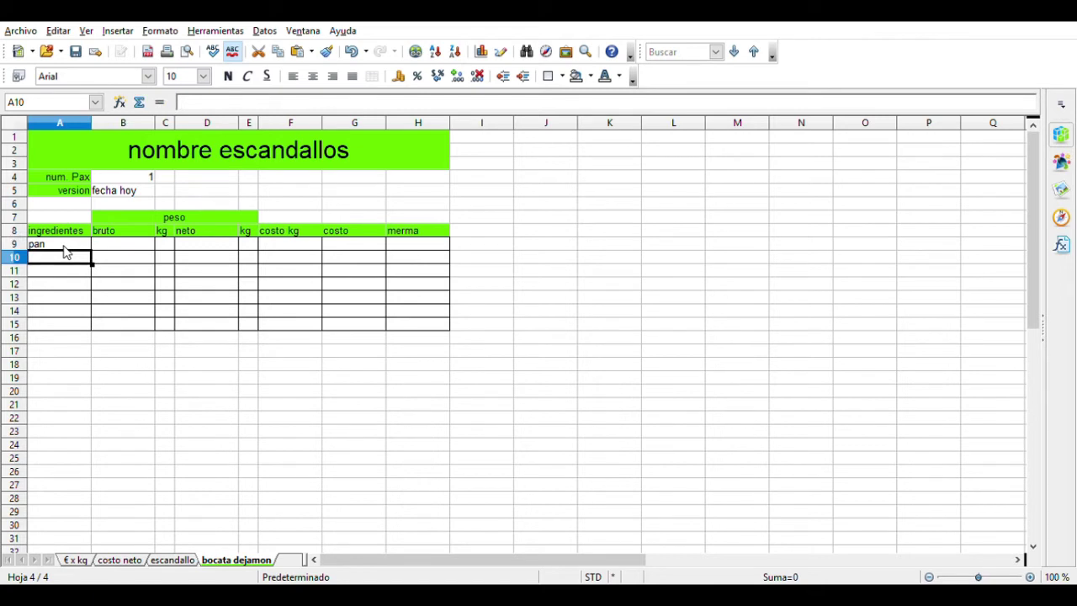
type("tomate")
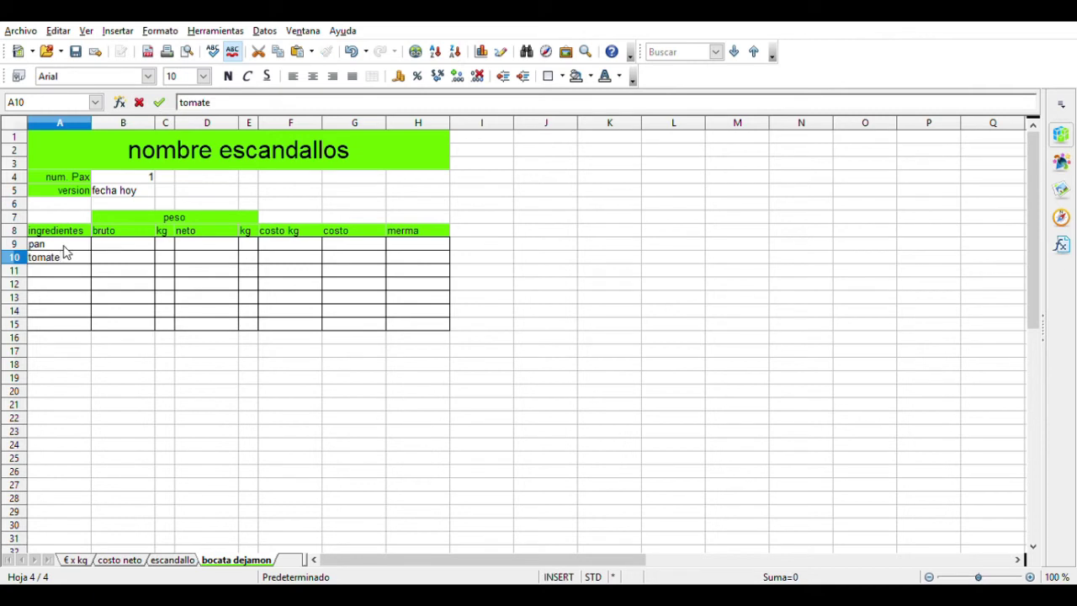
key("Return")
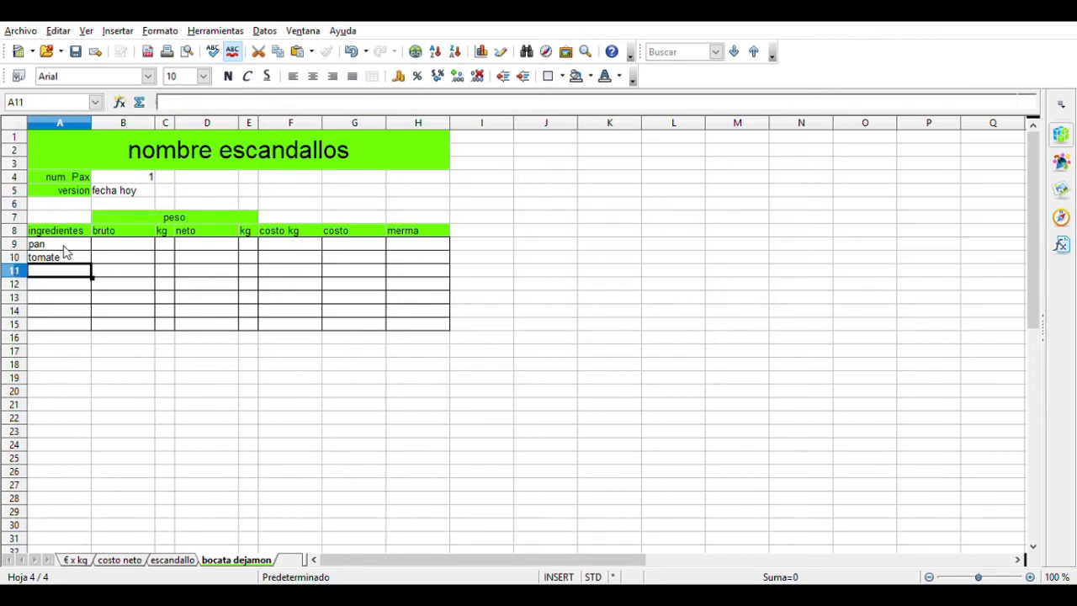
type("AOVE")
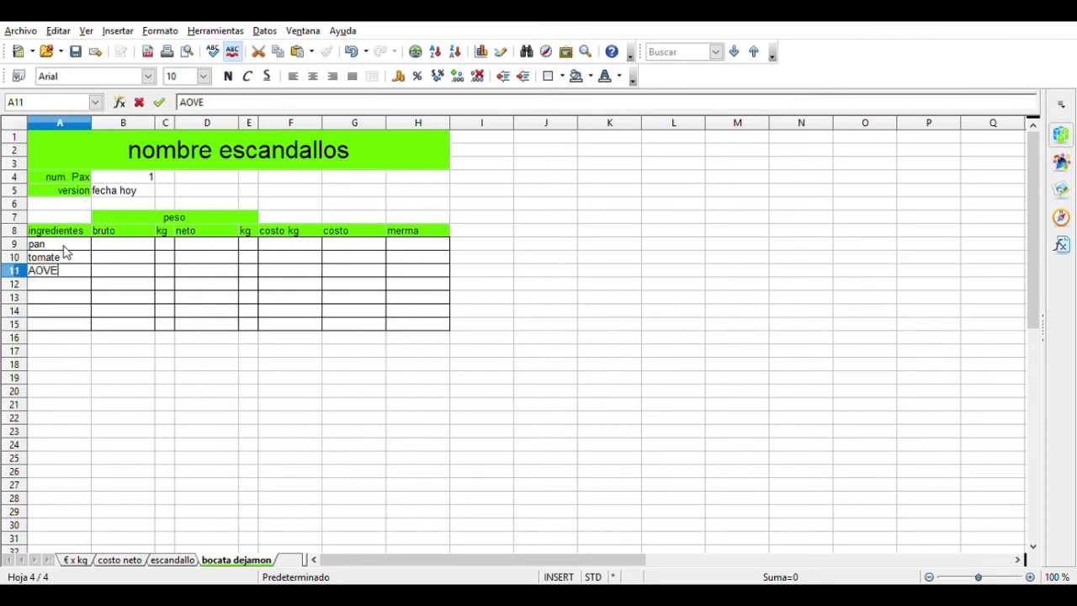
key("Return")
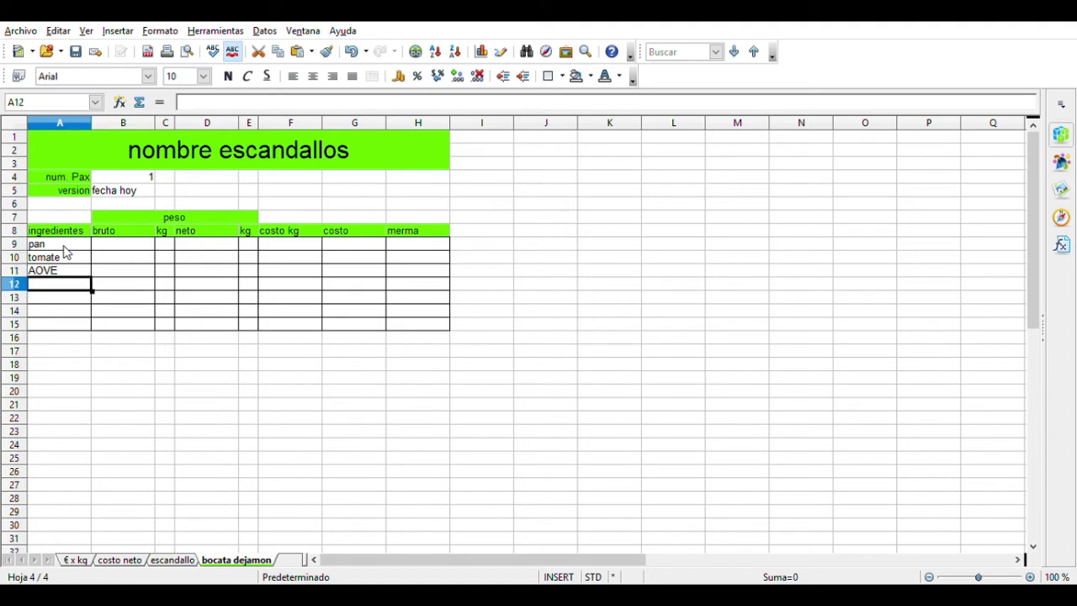
type("sal")
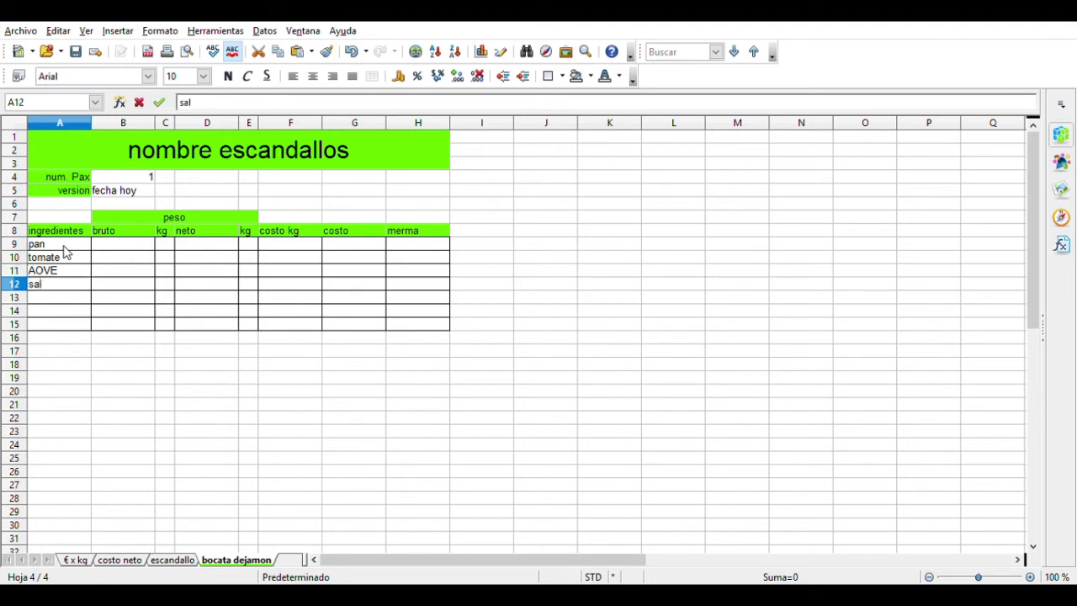
key("Return")
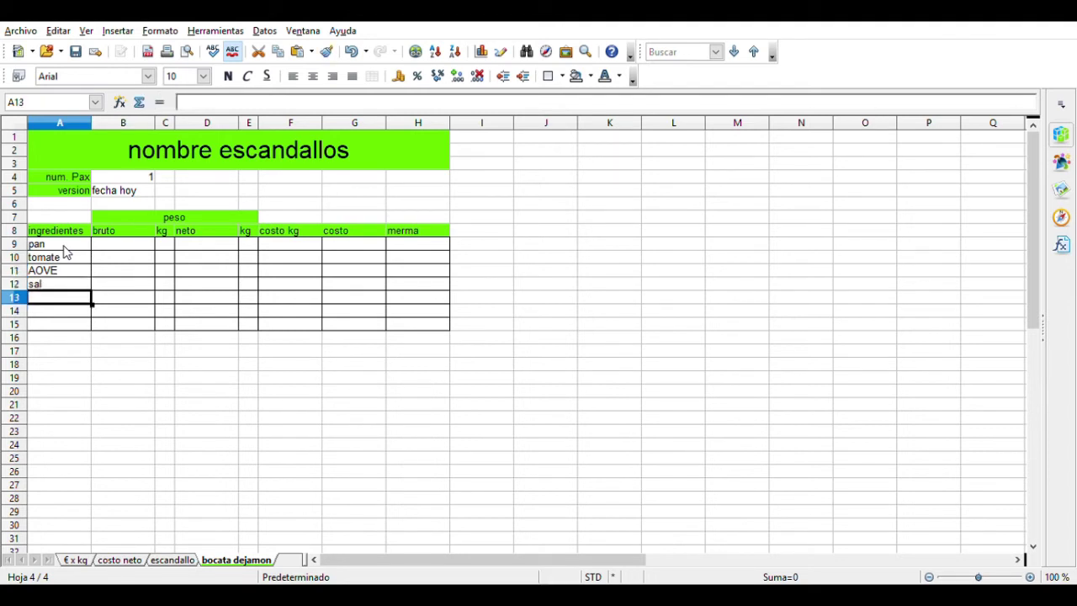
type("Jamon")
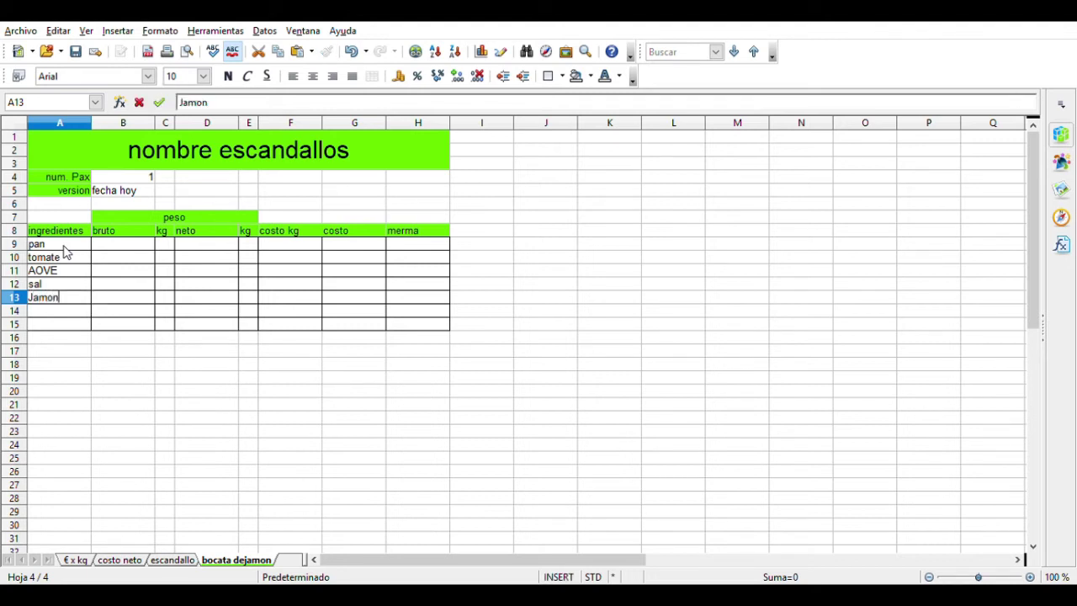
type(" iberico")
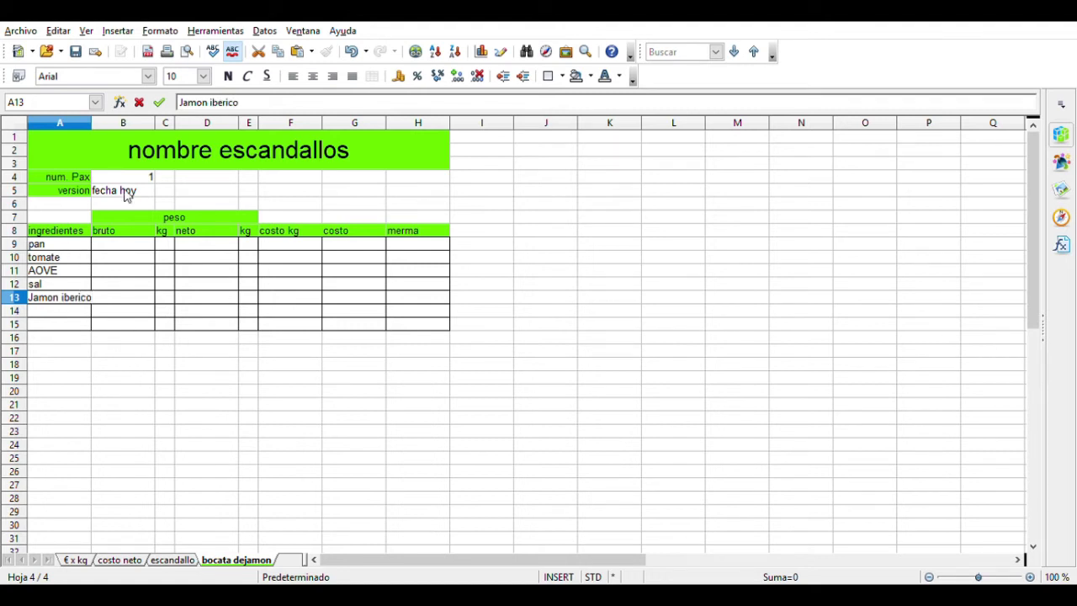
Step: Widen column A to fit the longest ingredient name and right-align the ingredient names in A9:A13
left_click(89, 124)
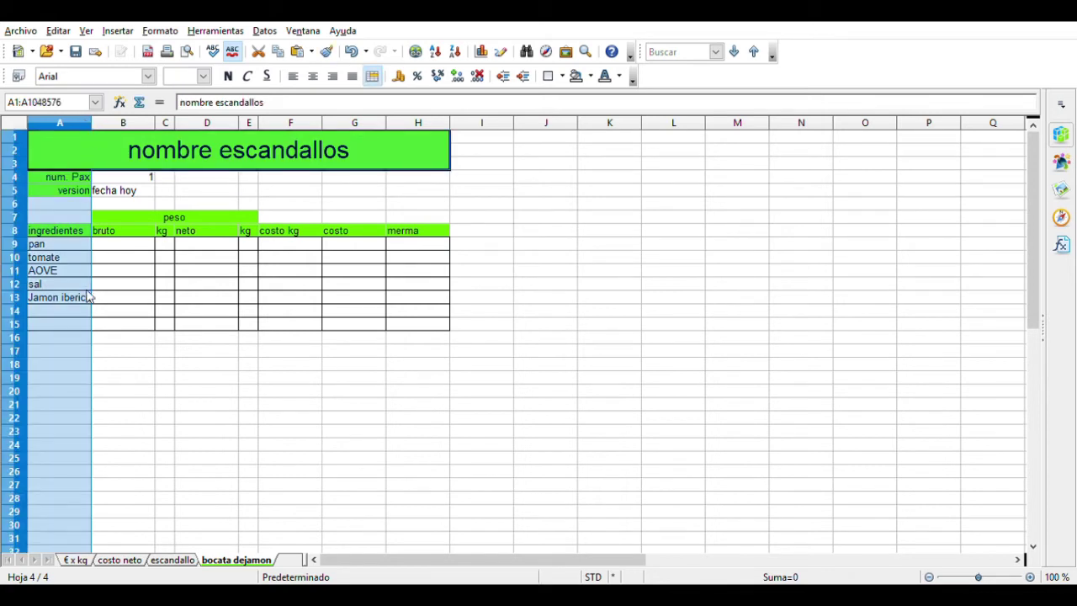
left_click(108, 404)
left_click_drag(91, 125, 120, 126)
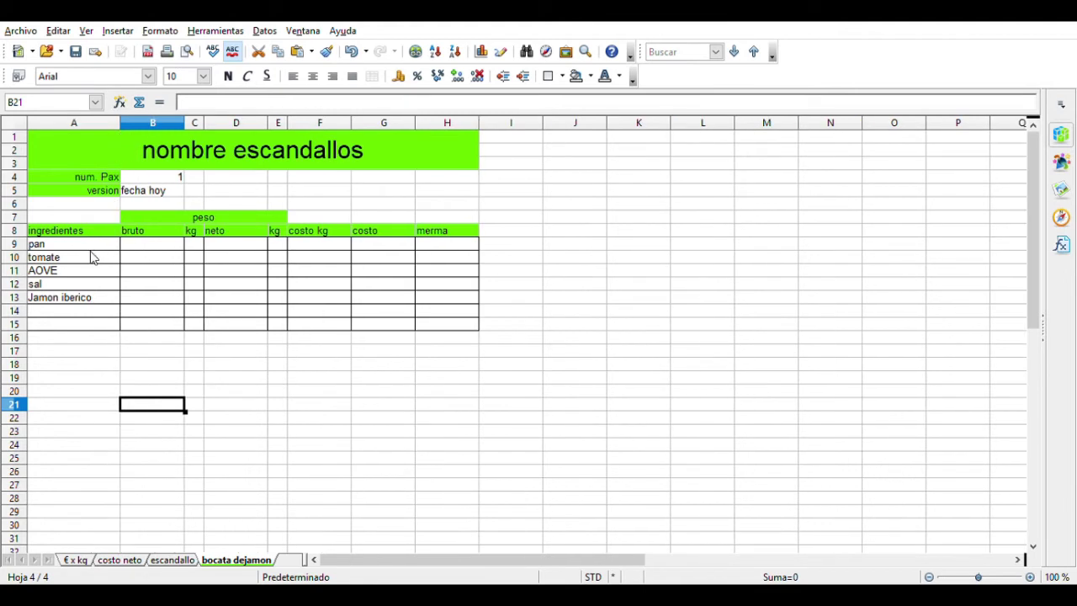
left_click_drag(91, 247, 91, 300)
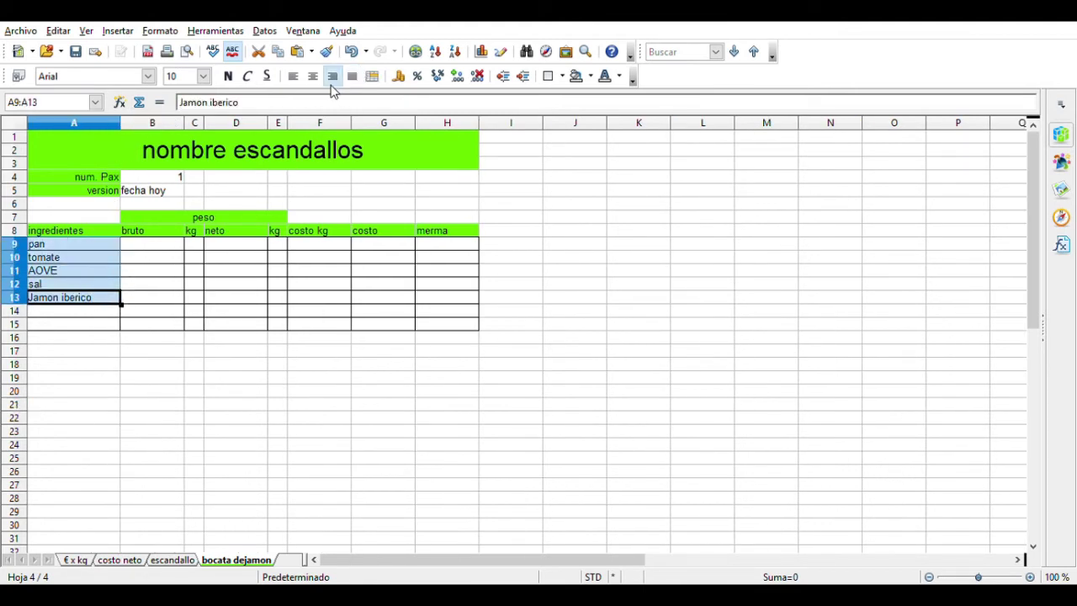
left_click(332, 80)
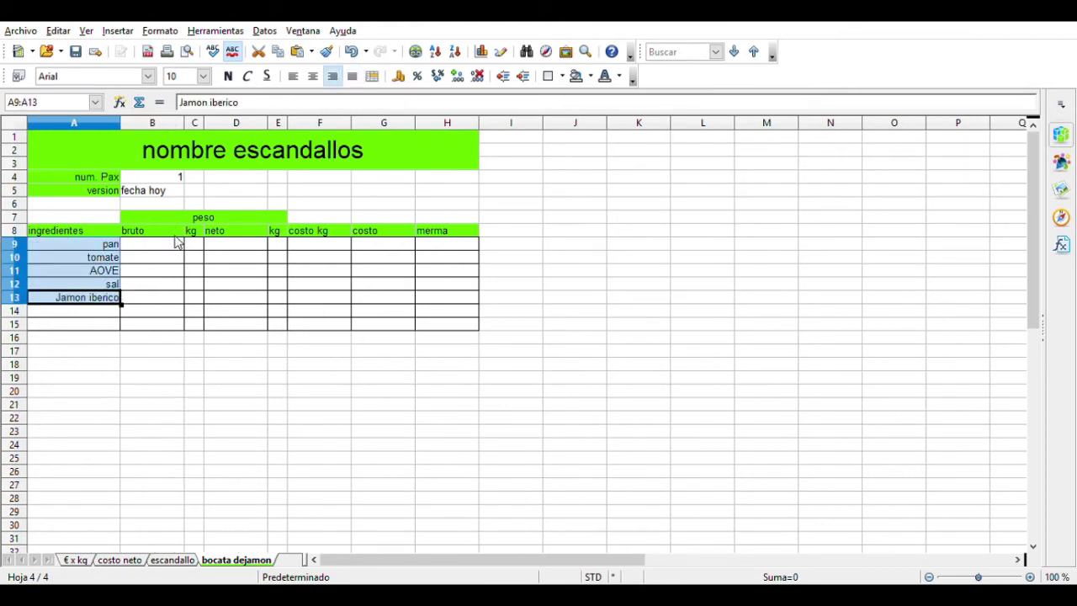
left_click_drag(164, 245, 160, 305)
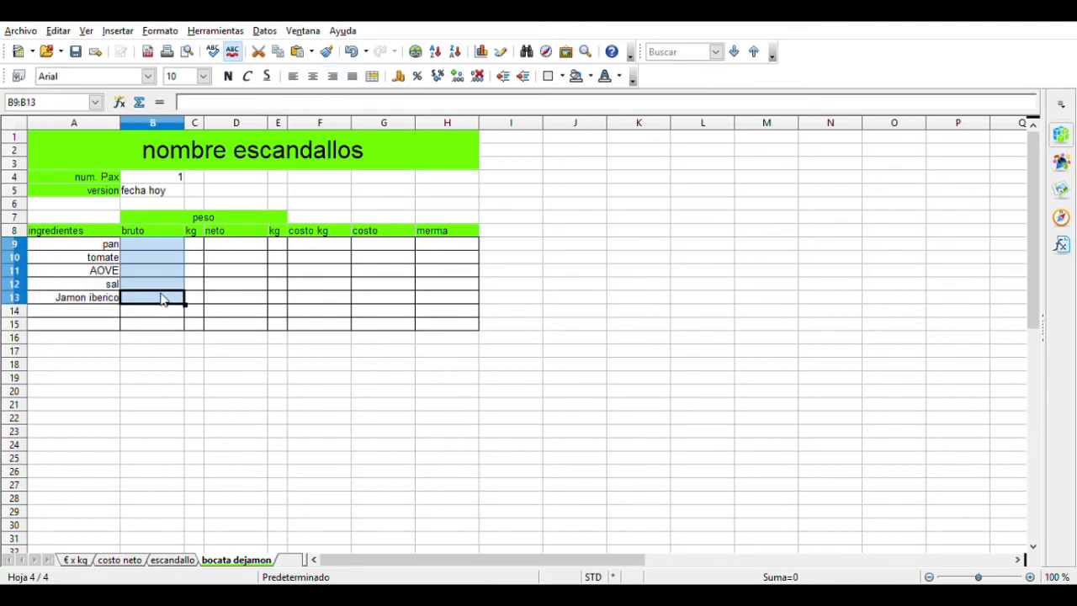
left_click_drag(305, 250, 303, 328)
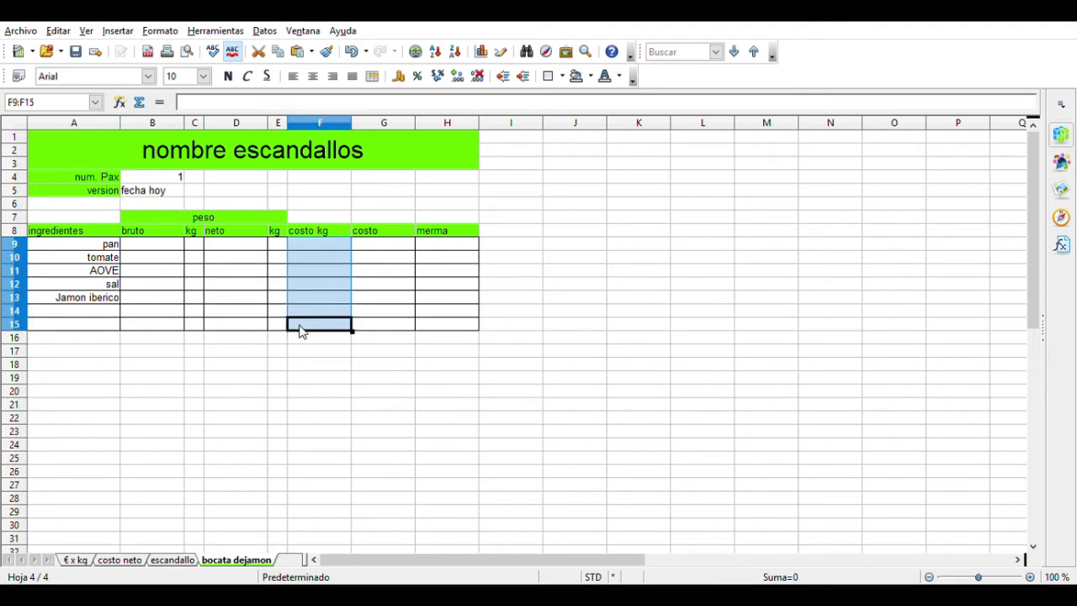
left_click_drag(399, 251, 408, 322)
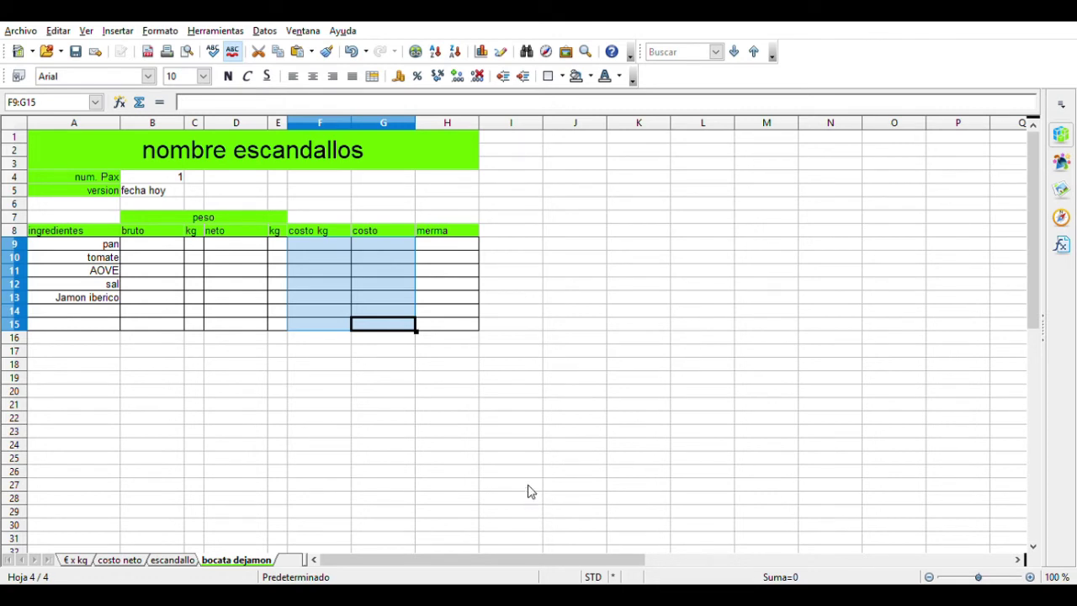
Step: Enter the bruto weights 0.125 for pan, 0.1 for tomate, 0.2 for AOVE and 0.01 for sal in B9:B12
left_click(147, 246)
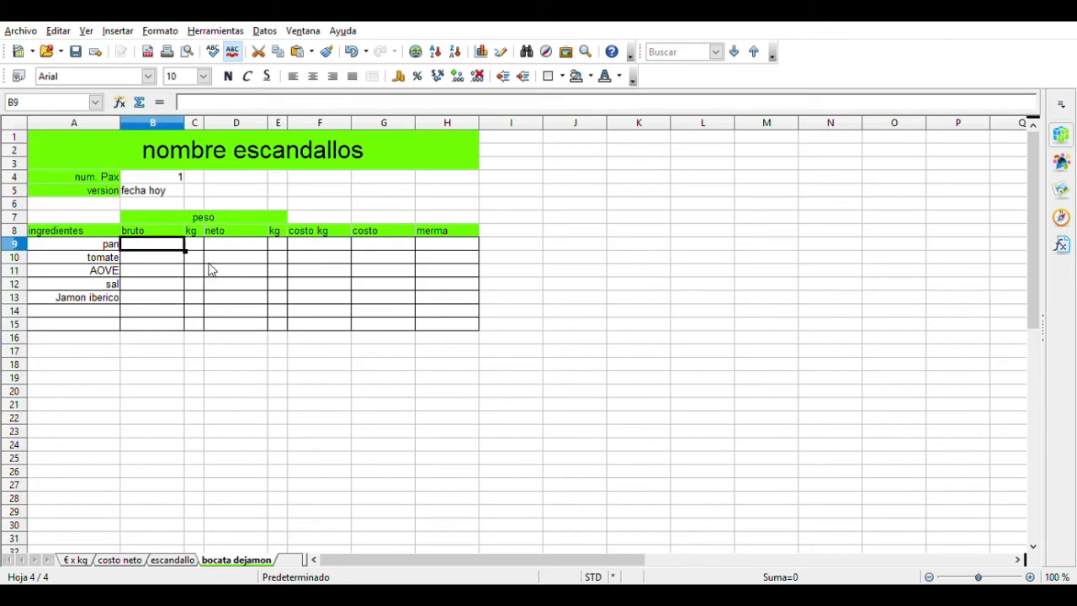
type("0.125")
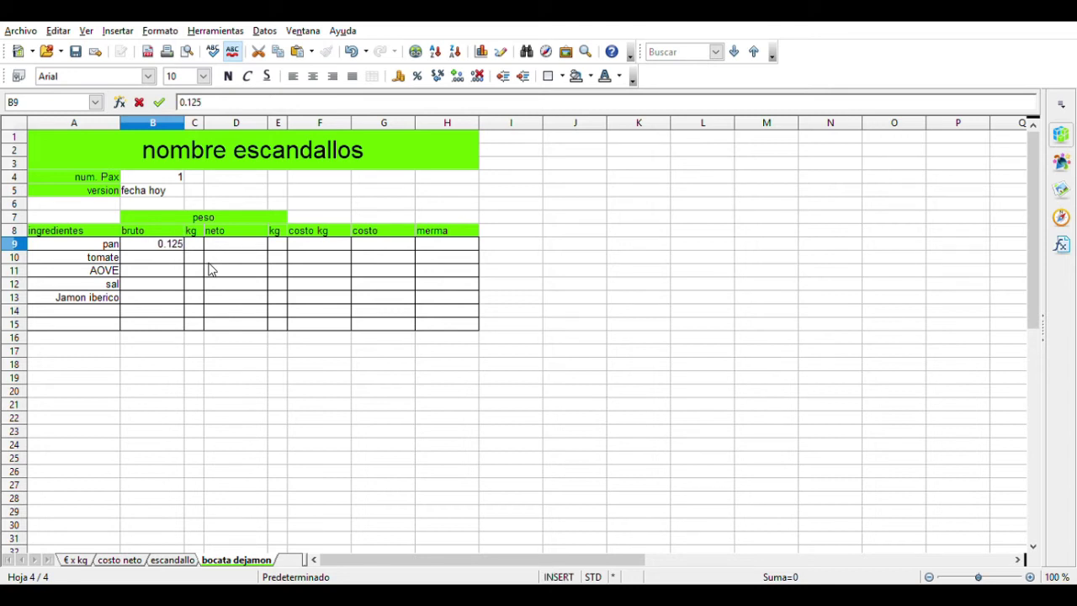
key("Return")
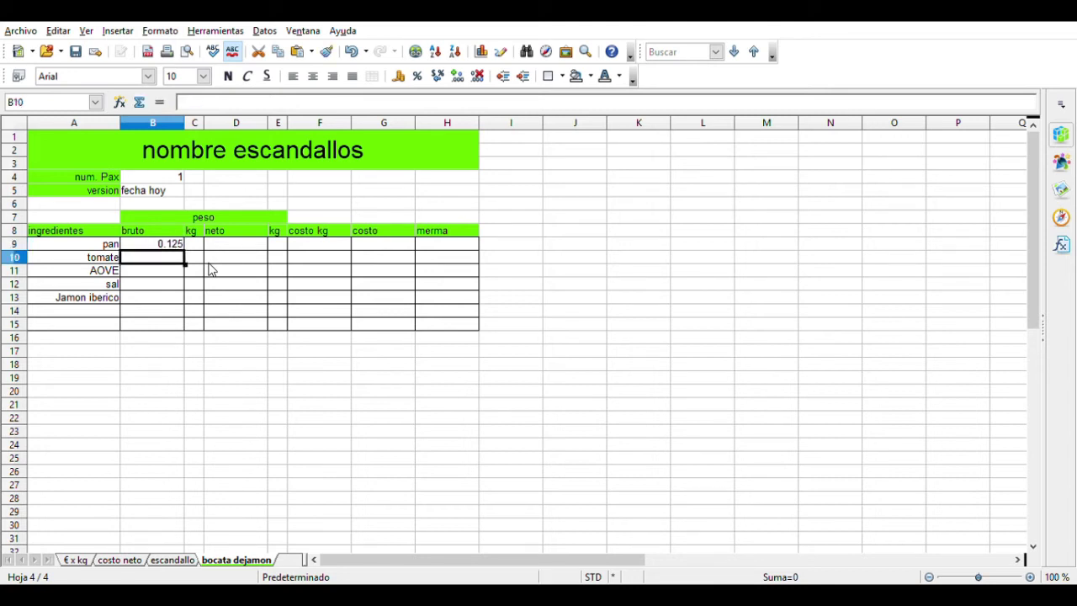
type("0.")
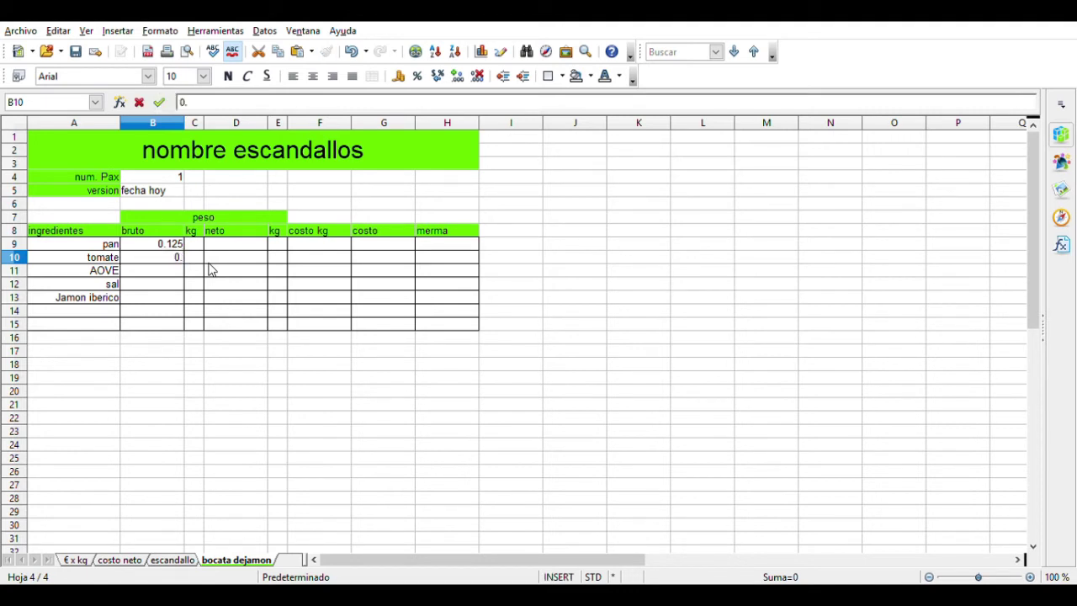
type("1")
key("Return")
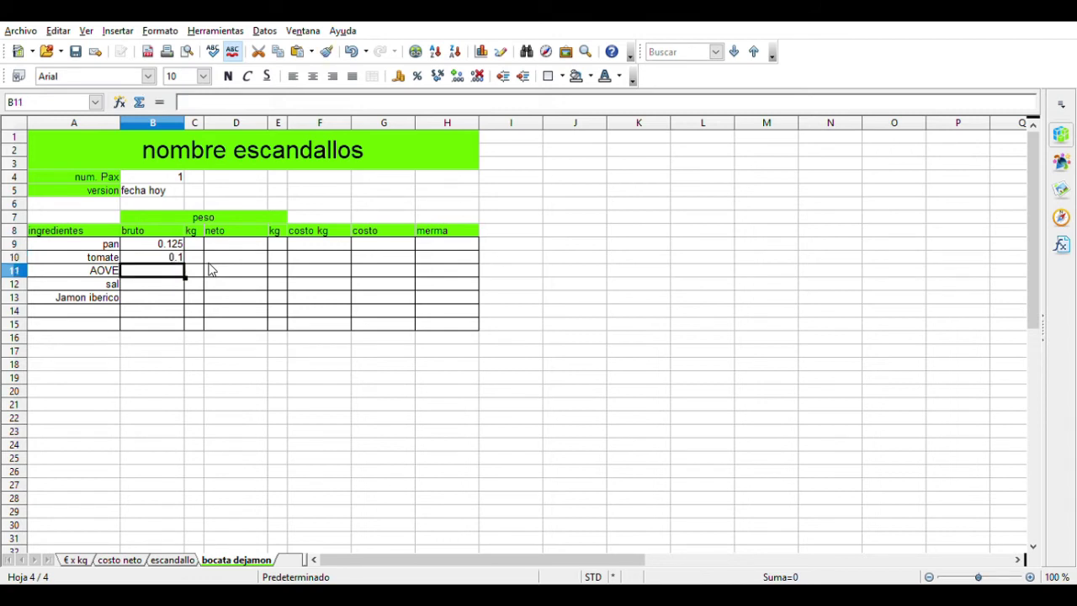
type("0.")
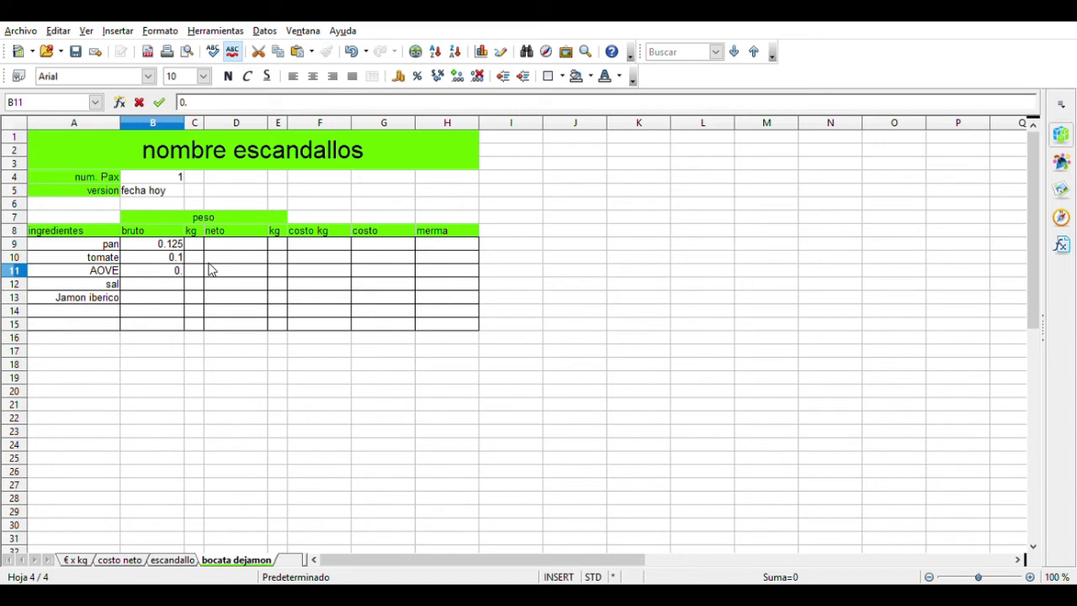
type("2")
key("Return")
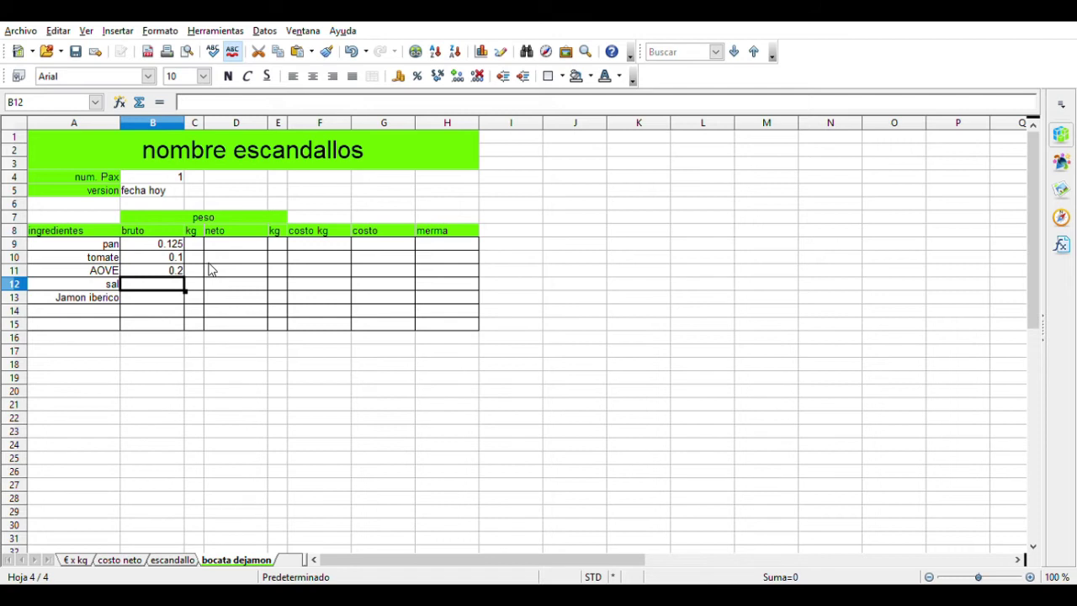
type("0.01")
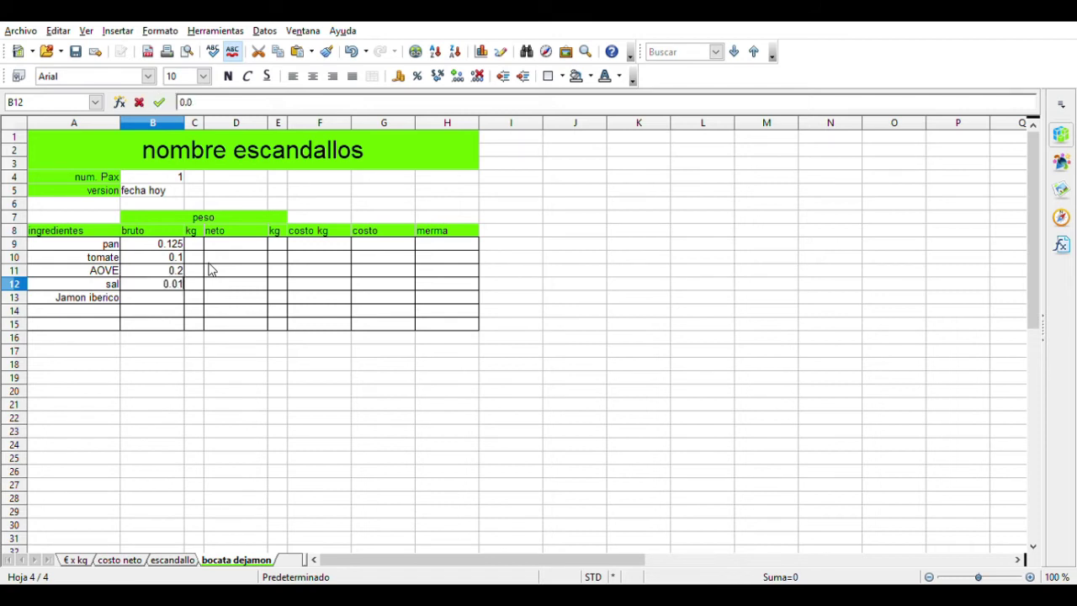
key("Return")
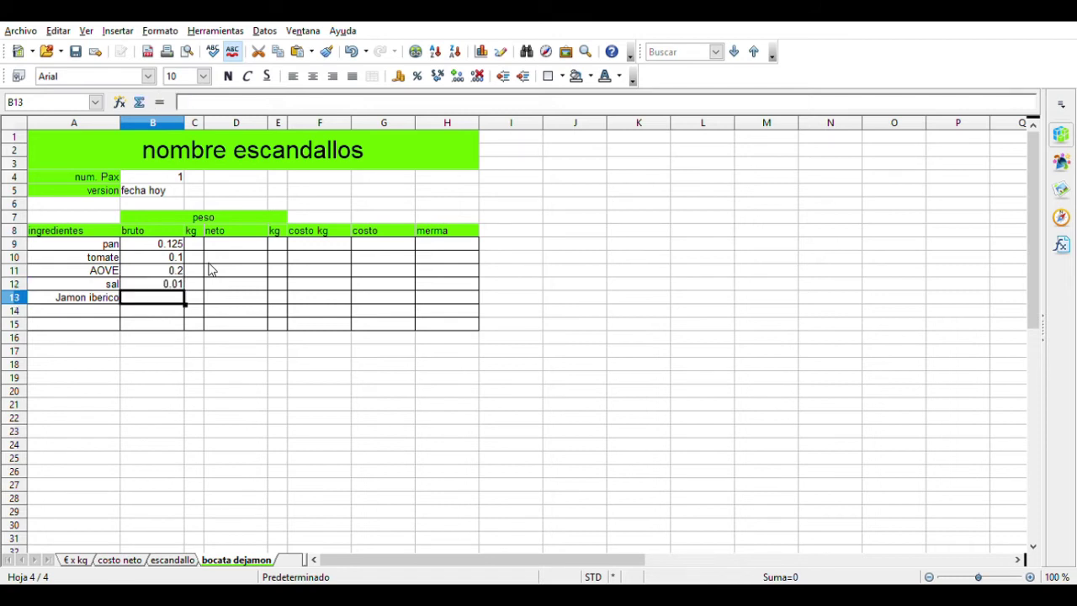
Step: Correct the bruto weight of sal in B12 to 0.001 and enter 0.04 for Jamon iberico in B13
left_click(182, 286)
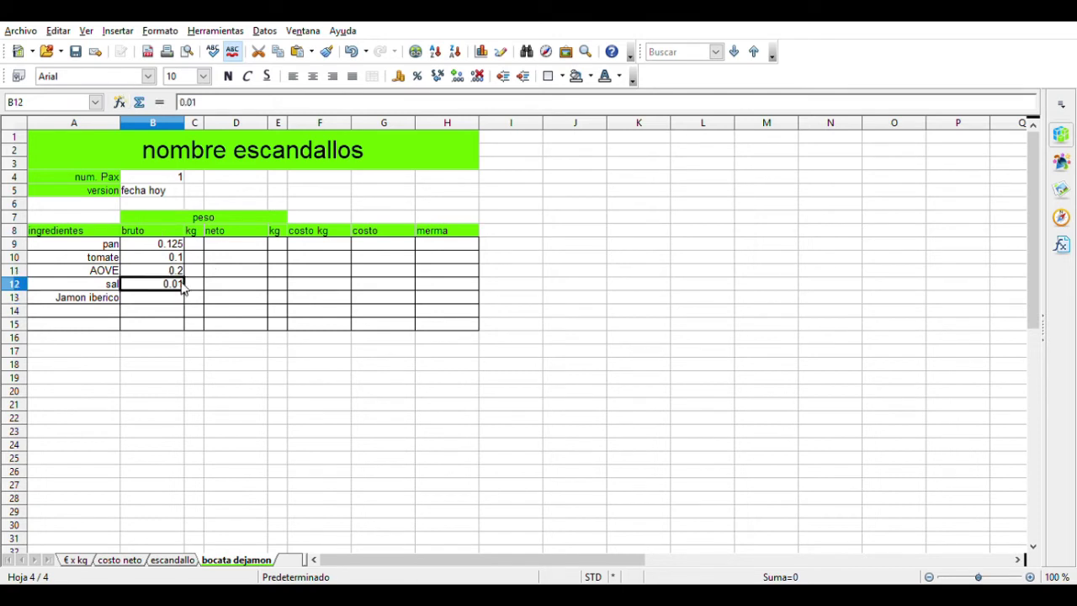
double_click(182, 286)
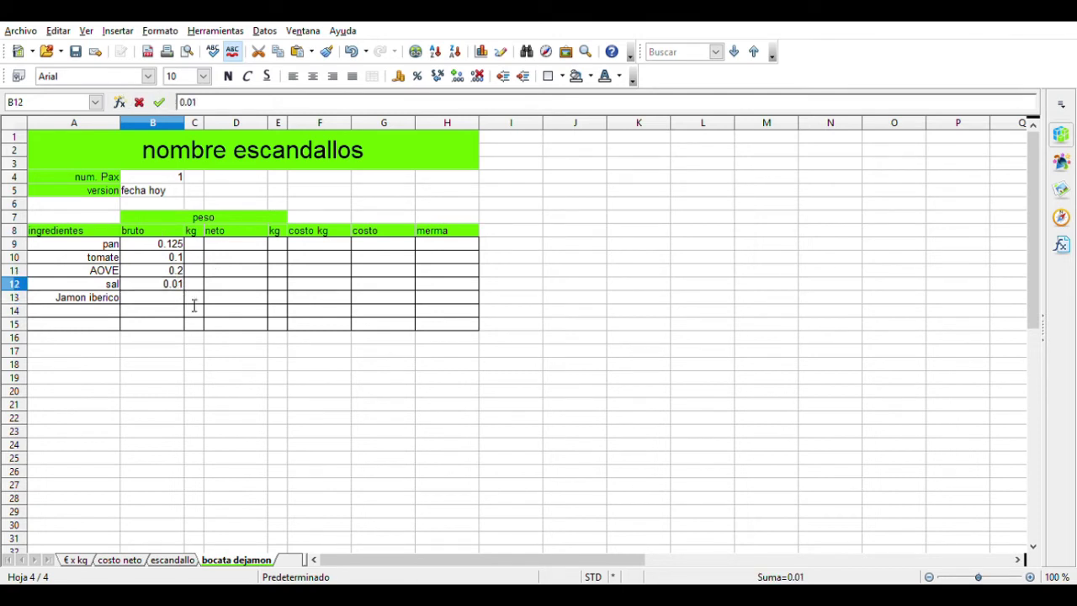
type("0")
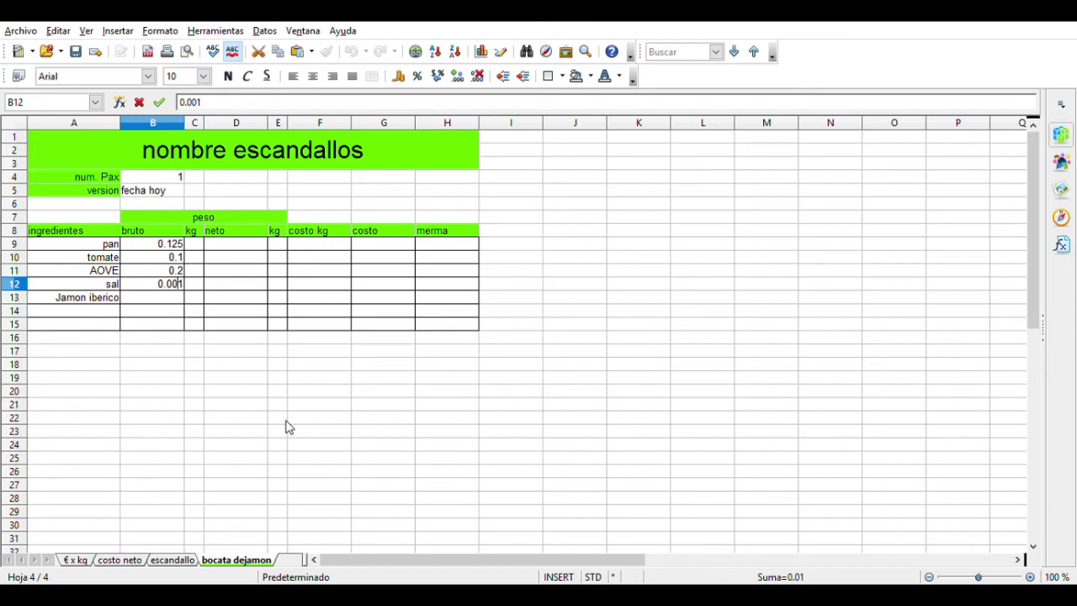
left_click(157, 301)
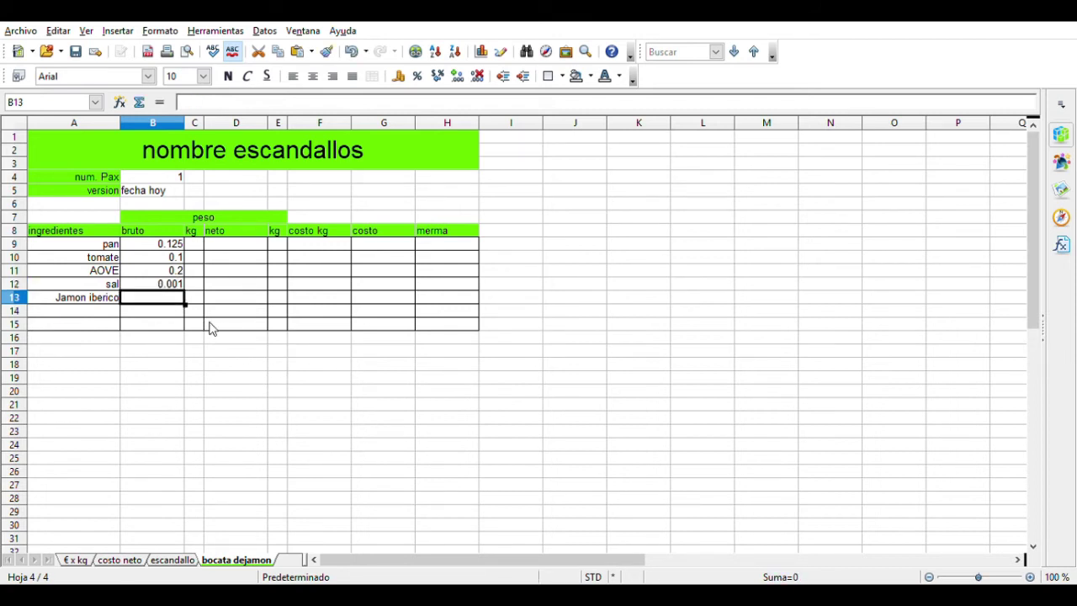
type("0.04")
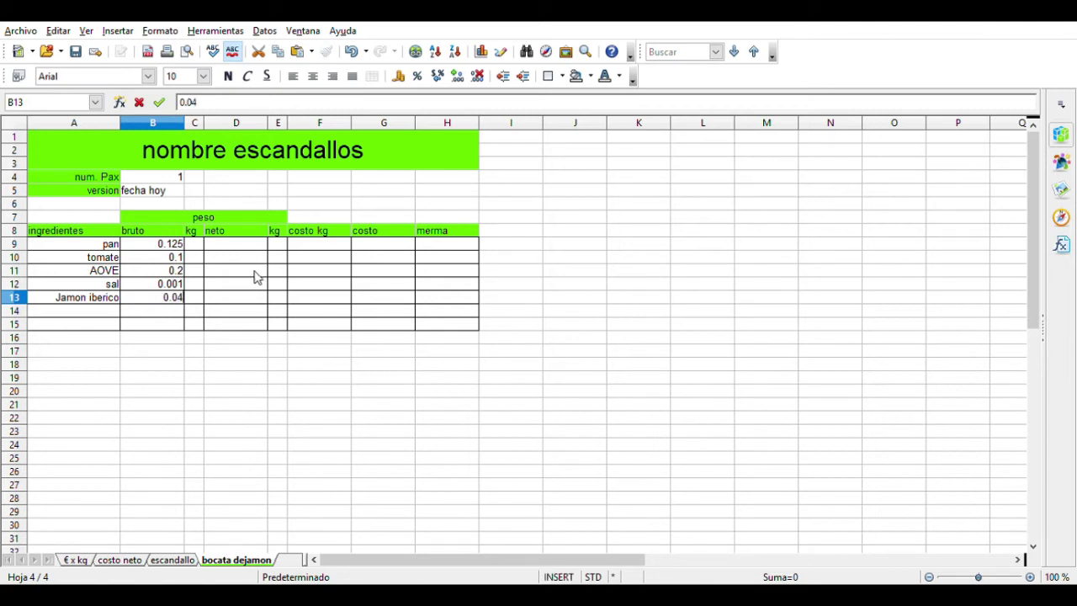
Step: Correct the bruto weight of AOVE in B11 to 0.02
left_click(179, 271)
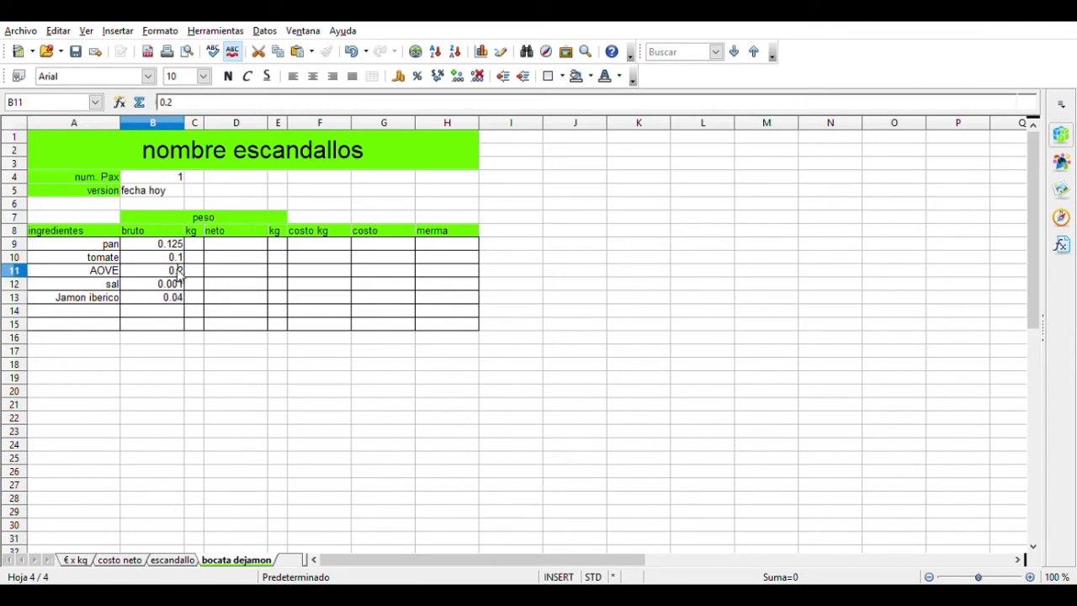
double_click(179, 271)
type("0")
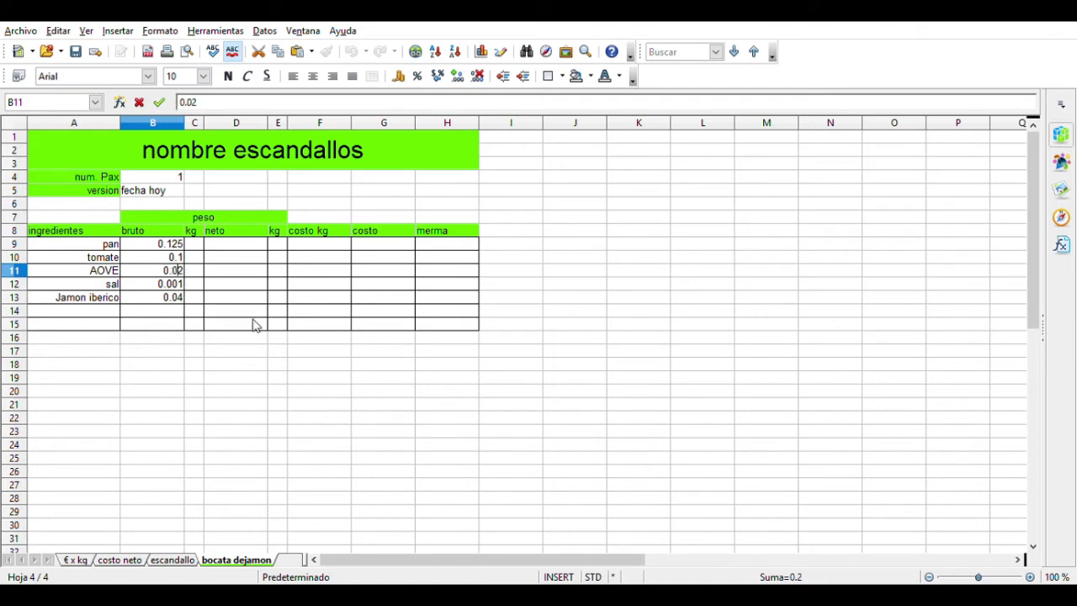
double_click(179, 259)
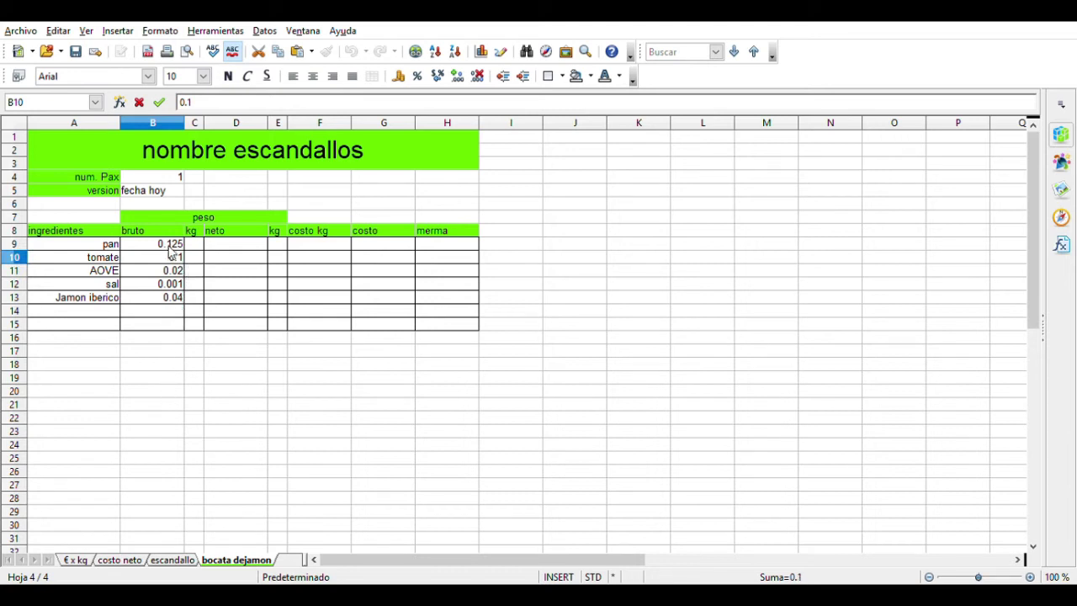
Step: Format the bruto weights in B9:B13 and the neto cells D9:D13 with three decimal places
left_click_drag(169, 244, 162, 300)
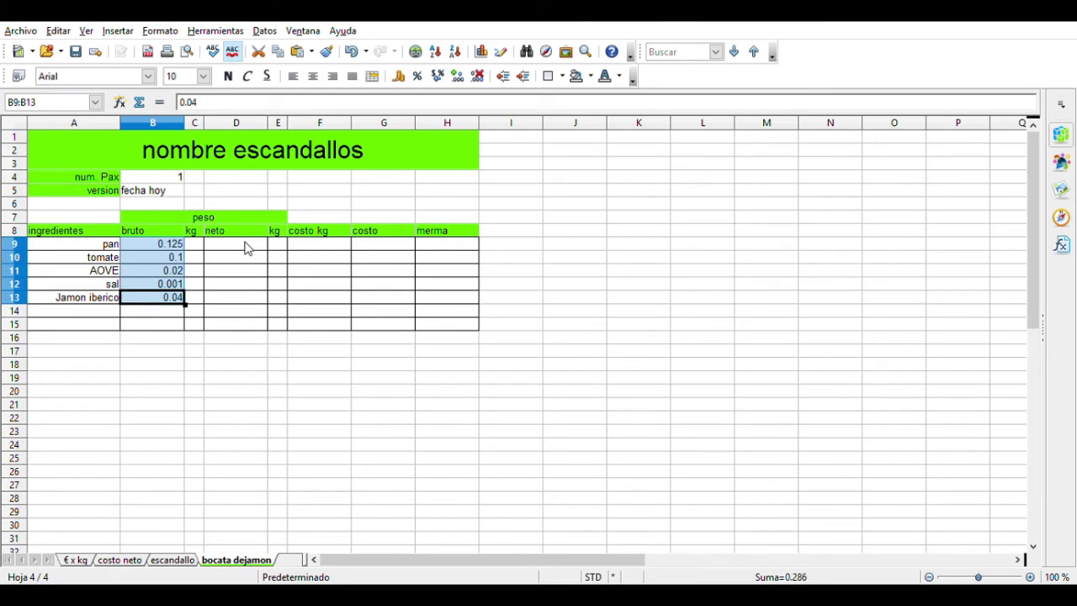
left_click_drag(247, 246, 244, 299, "ctrl")
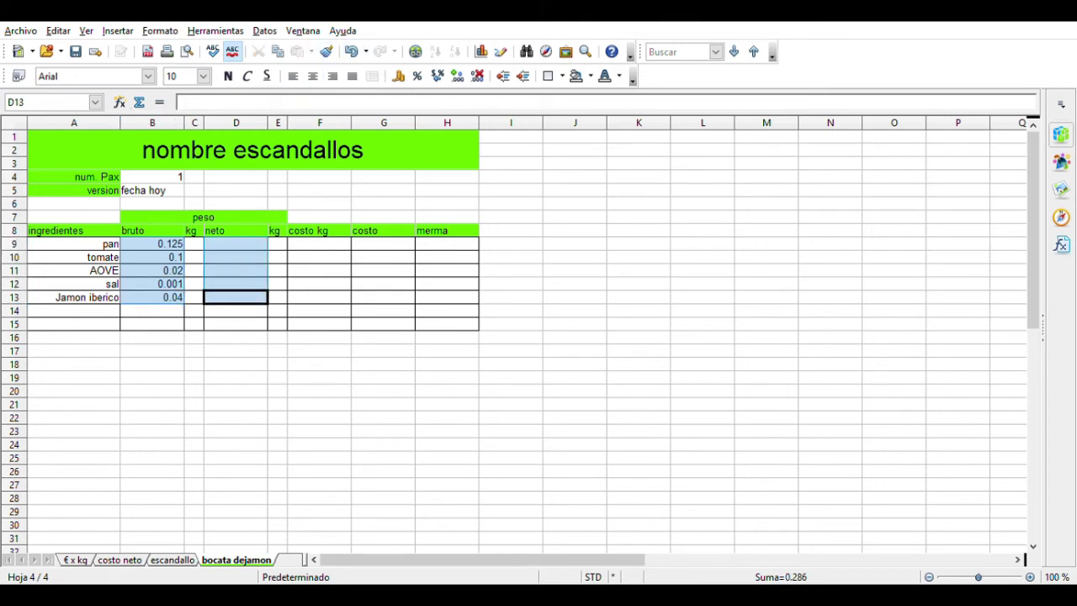
left_click(459, 77)
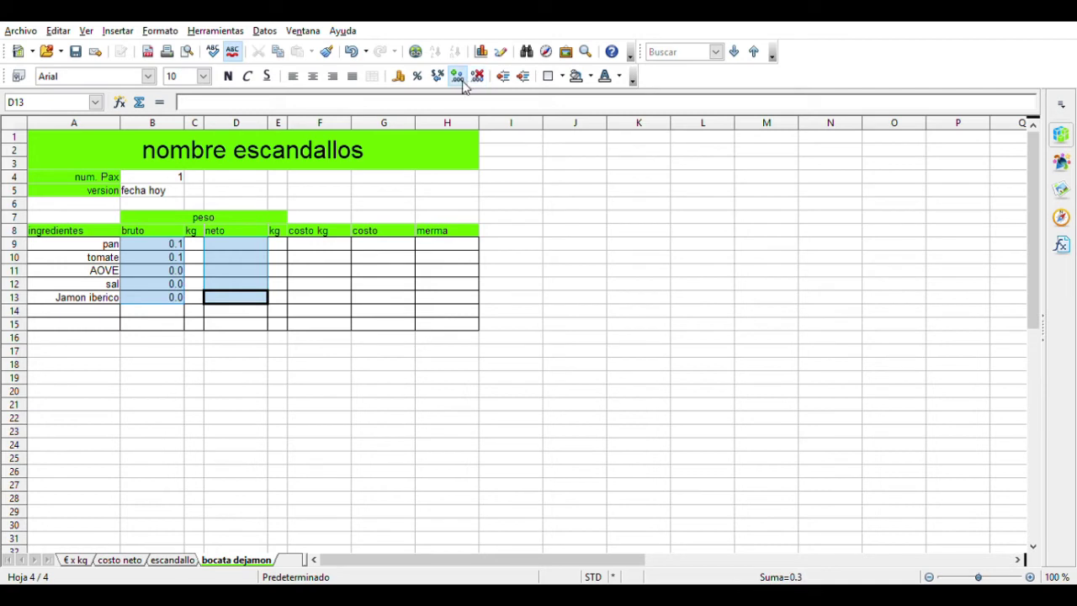
left_click(459, 77)
left_click(459, 77)
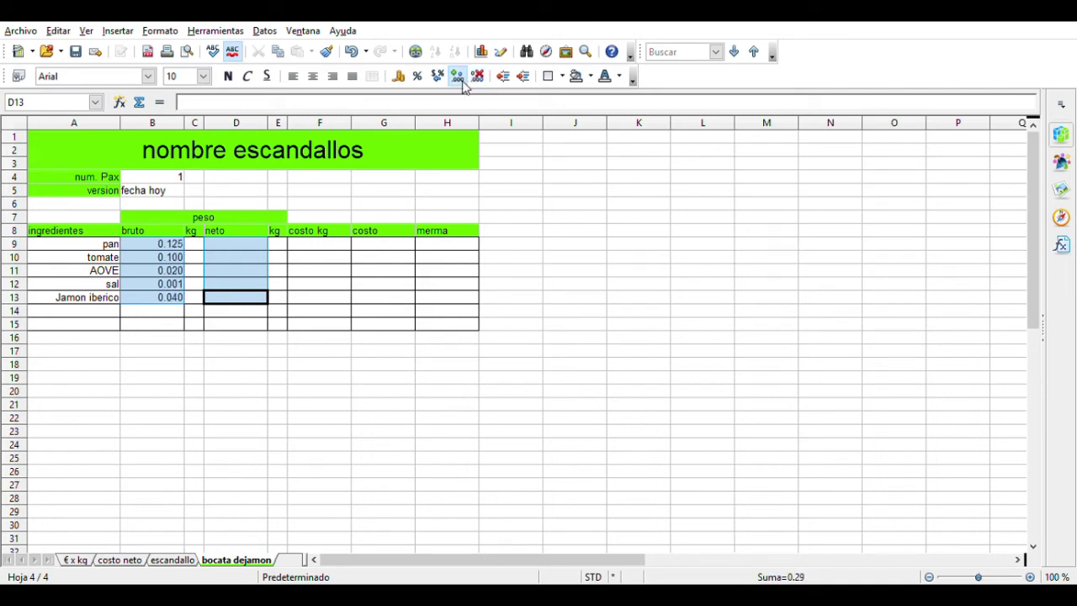
left_click(327, 366)
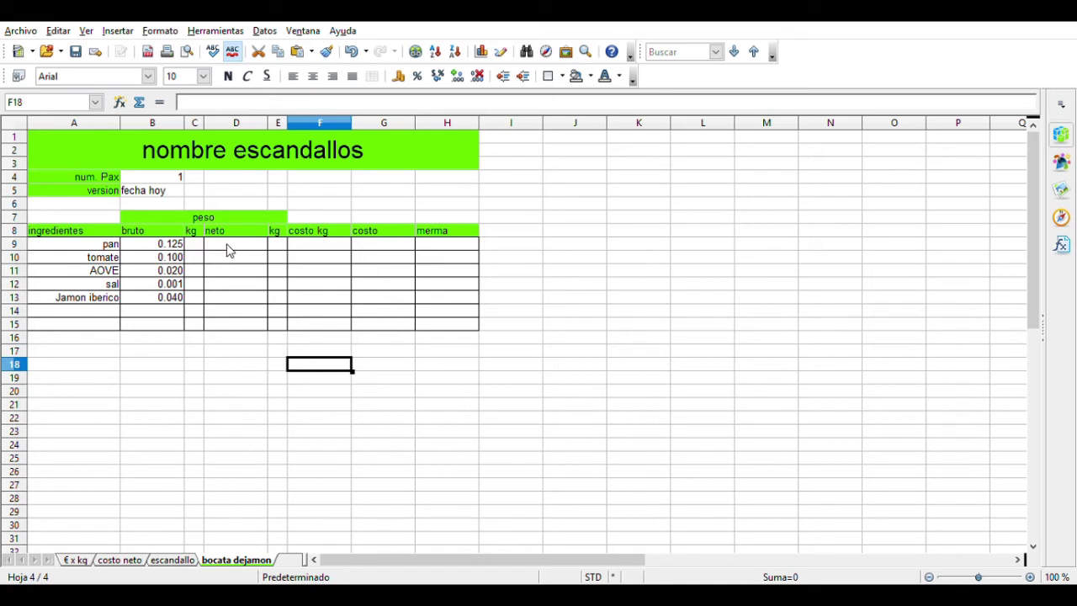
Step: Enter the unit kg in C9, fill it down to C13 and copy it into E9:E13
left_click(223, 248)
left_click(196, 245)
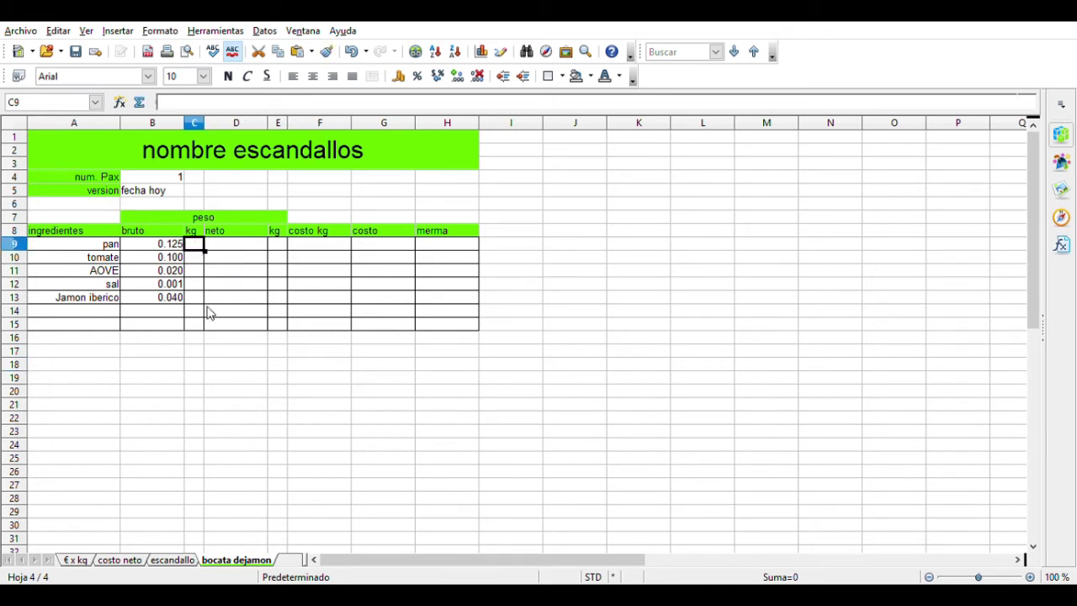
type("kg")
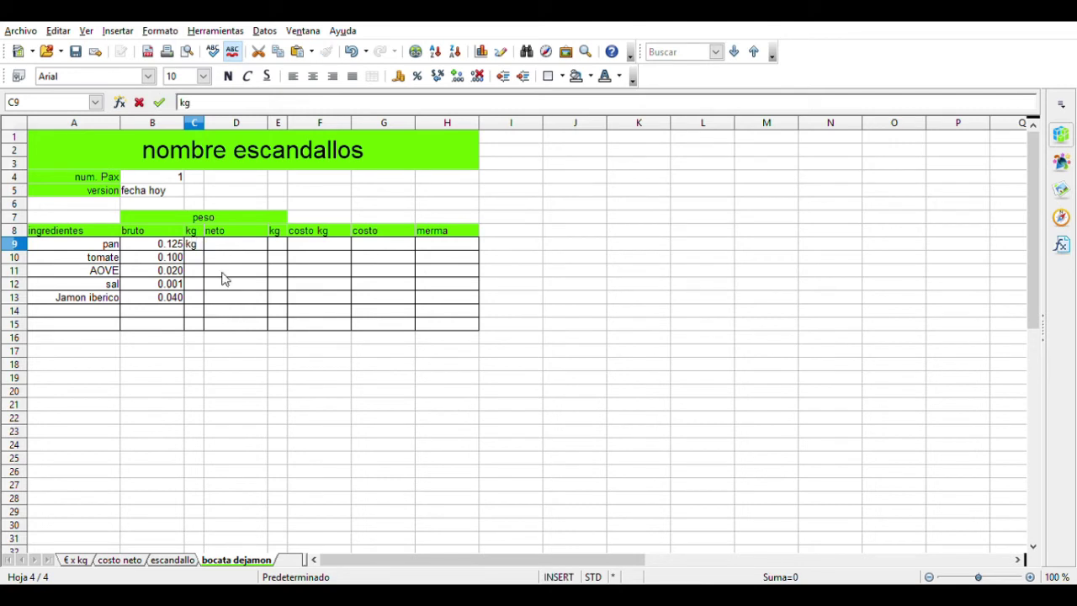
left_click(224, 281)
left_click(195, 246)
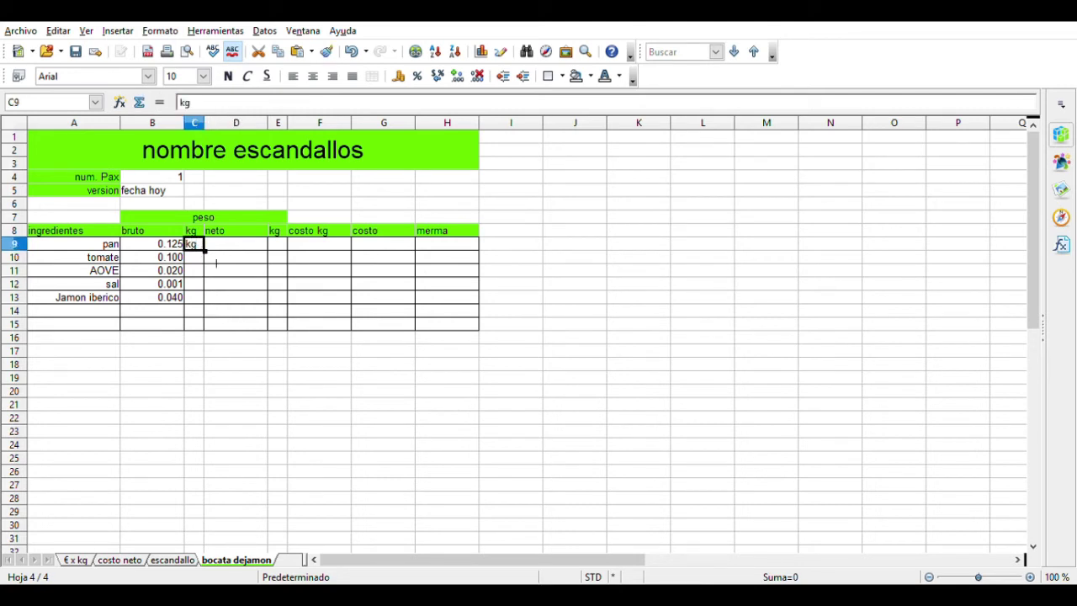
left_click_drag(216, 263, 205, 306)
key("ctrl+c")
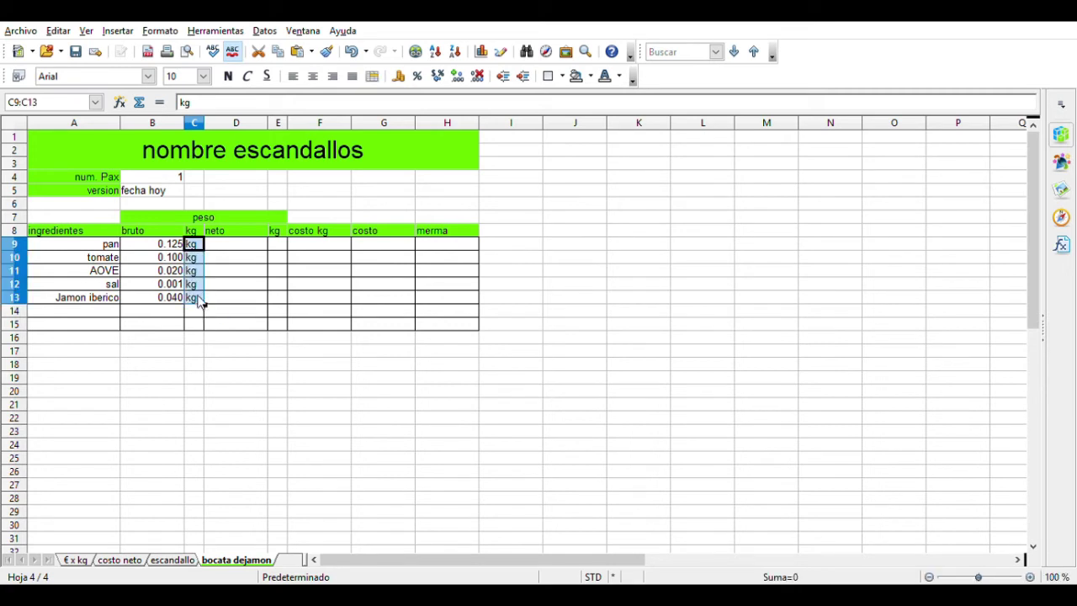
left_click(280, 250)
key("ctrl+v")
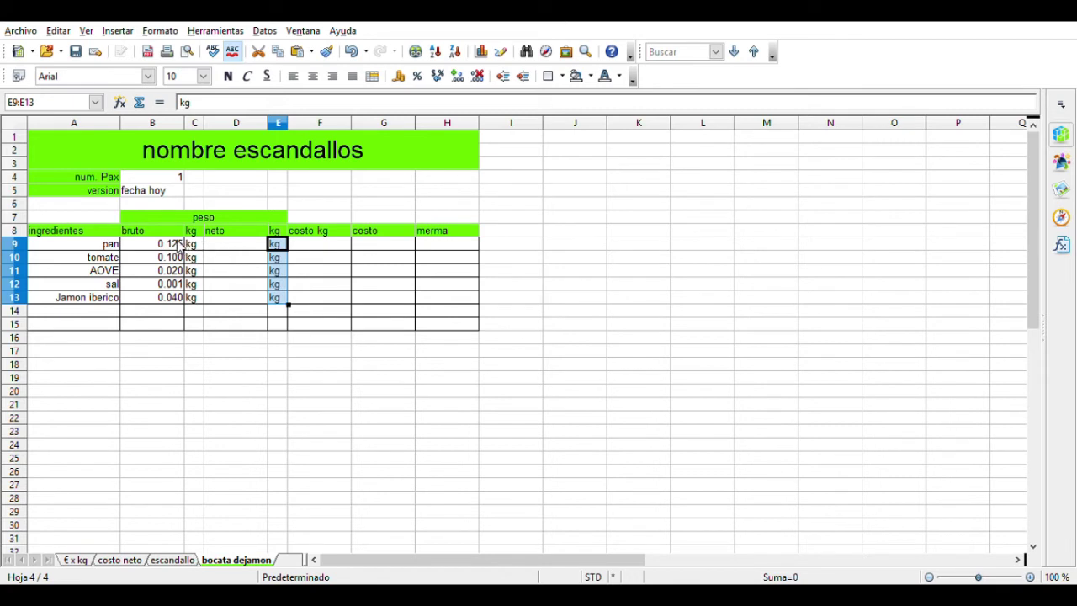
Step: Copy the bruto weights from B9:B13 into the neto cells D9:D13
left_click_drag(173, 246, 159, 294)
key("ctrl+c")
left_click(224, 249)
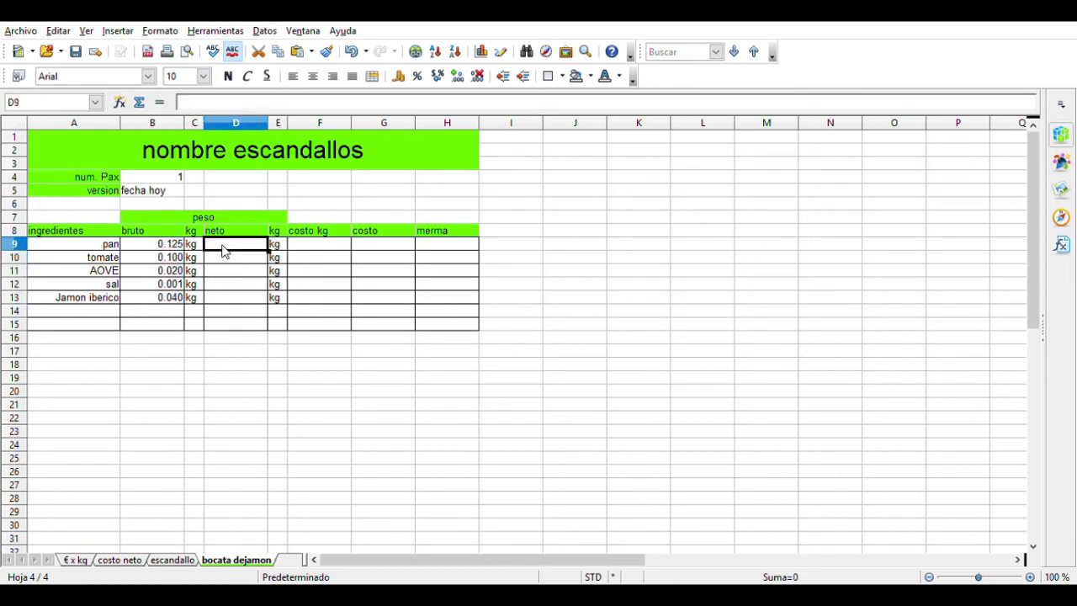
key("ctrl+v")
Step: Highlight the tomate row A10:H10 with a yellow background
left_click(124, 260)
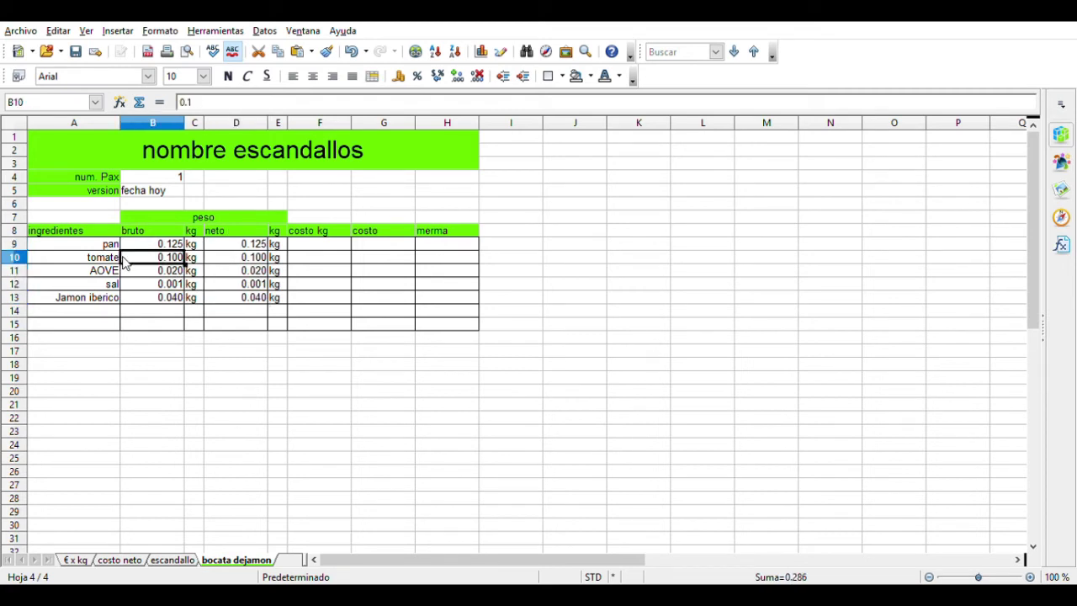
left_click_drag(97, 262, 435, 271)
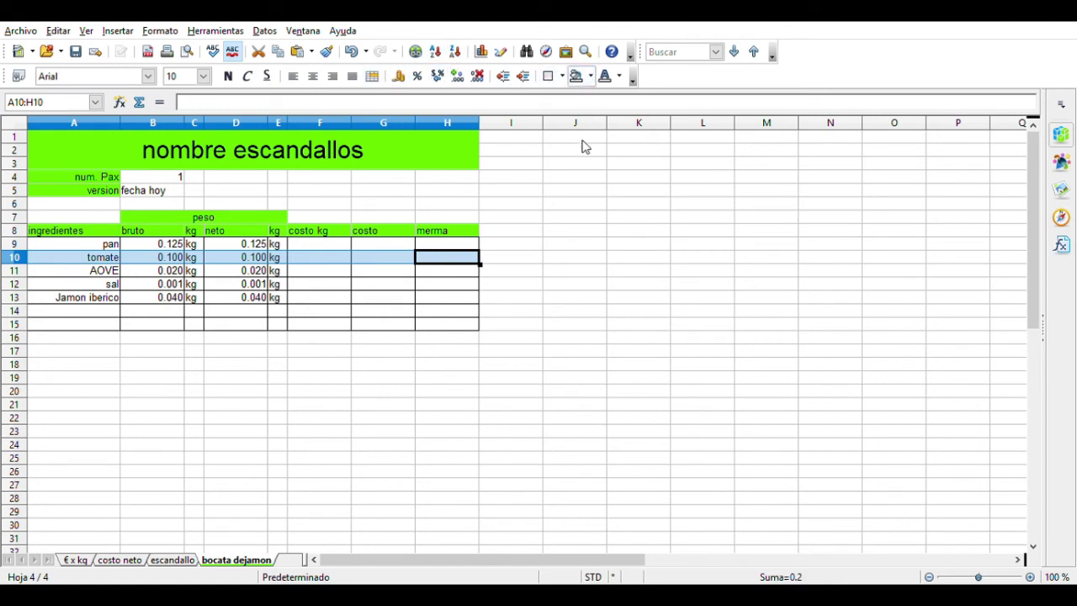
left_click(512, 312)
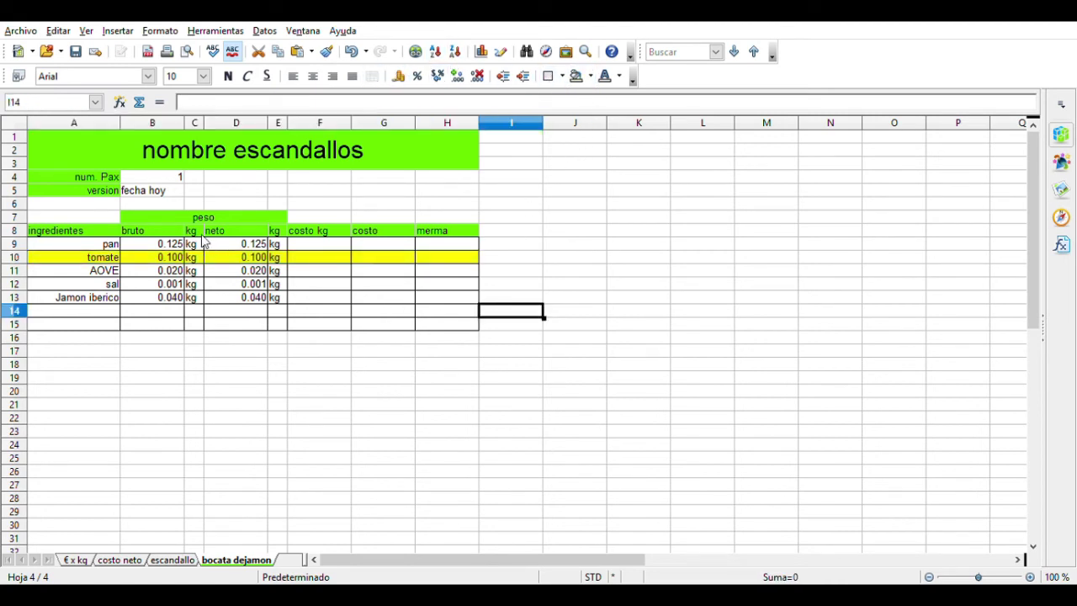
Step: Set the neto weight of tomate in D10 to 0.08
left_click(251, 260)
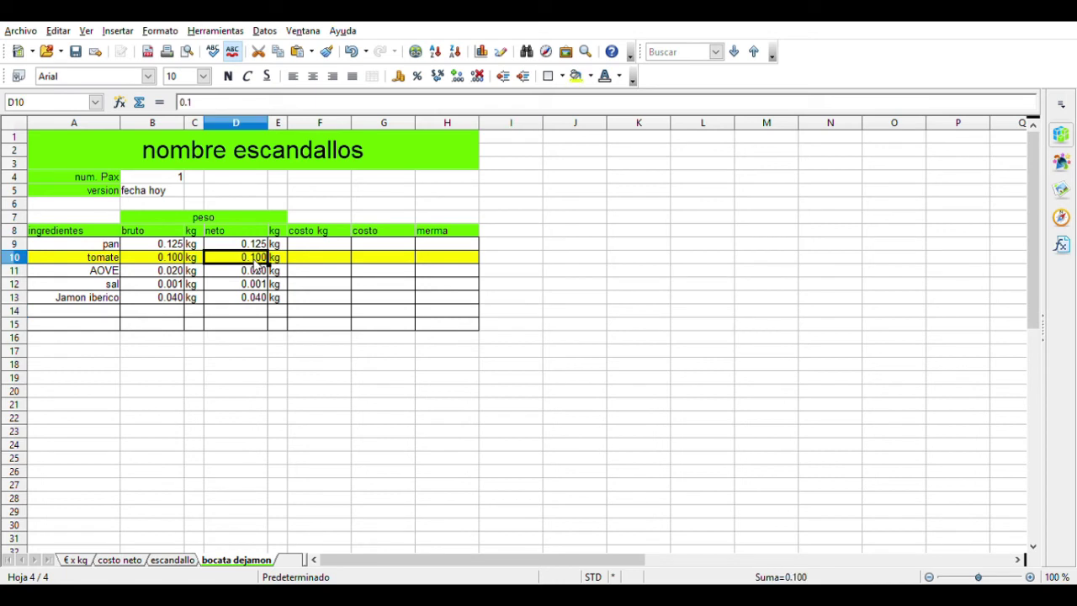
type("0.8")
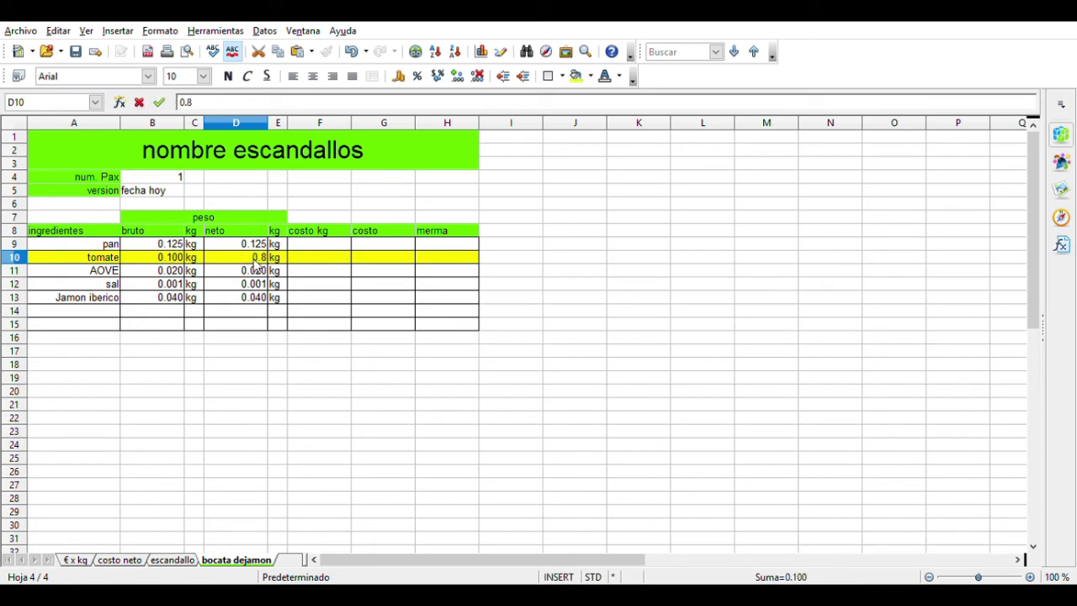
type("8")
key("Return")
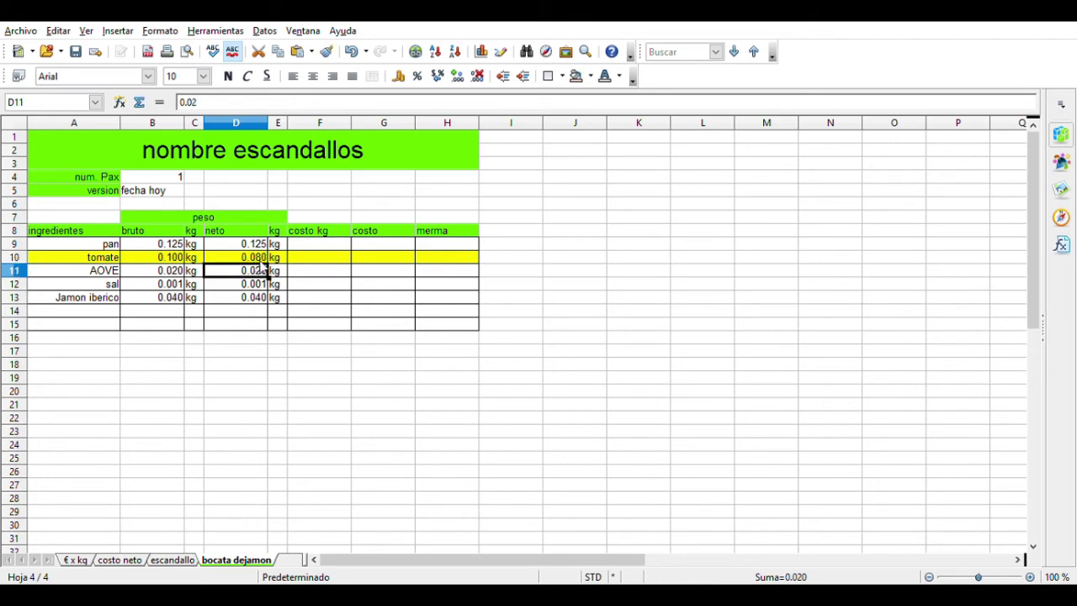
Step: Change the neto weight of tomate in D10 to 0.05
left_click(263, 260)
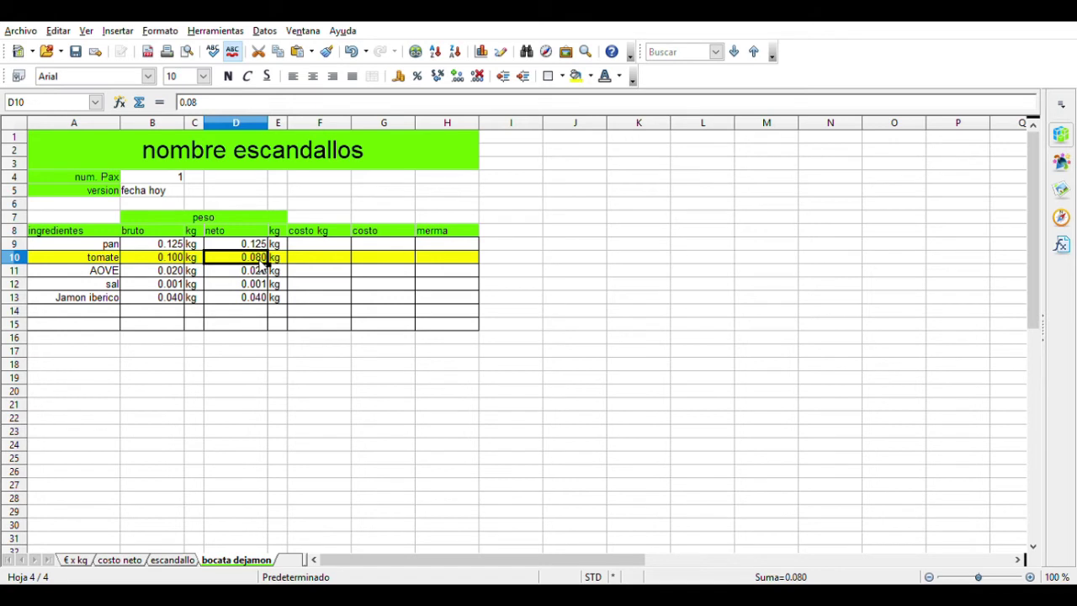
double_click(264, 261)
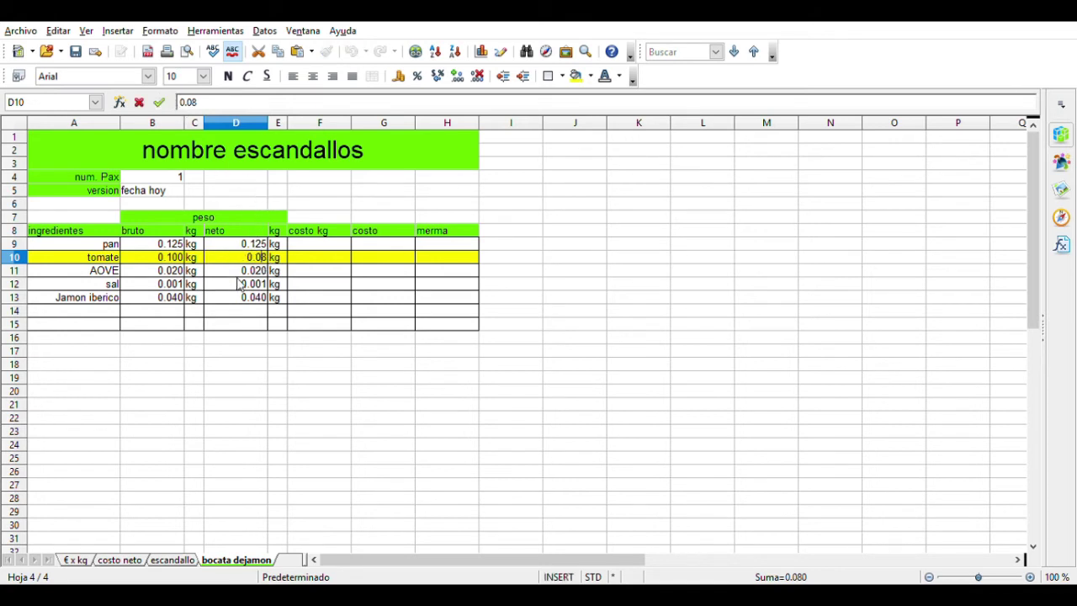
key("BackSpace")
type("5")
key("Return")
Step: Enter the merma formula =D10/B10-100% for tomate in H10
left_click(433, 263)
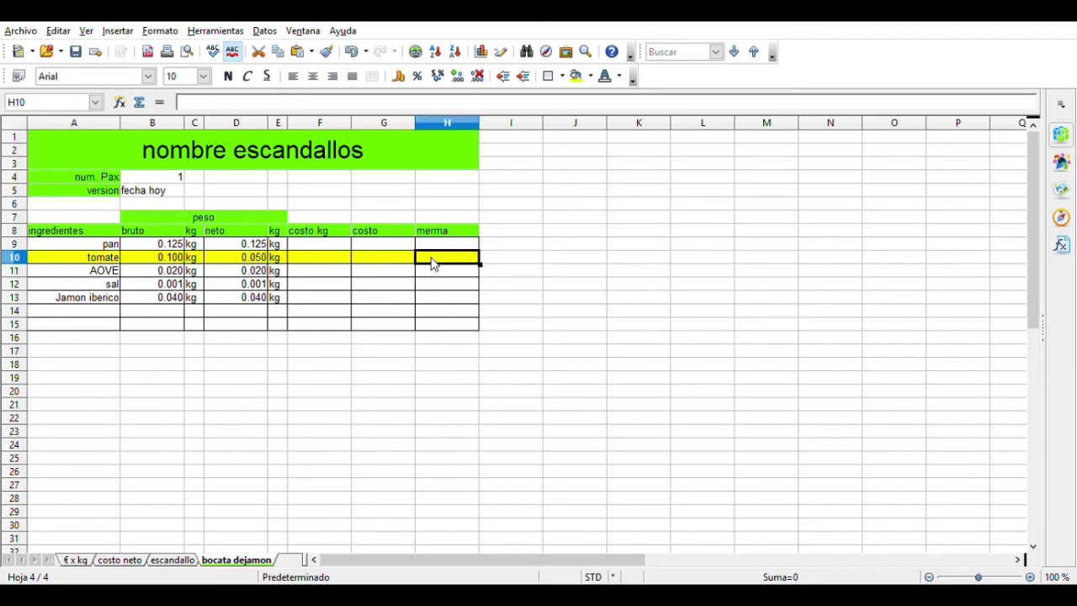
type("=")
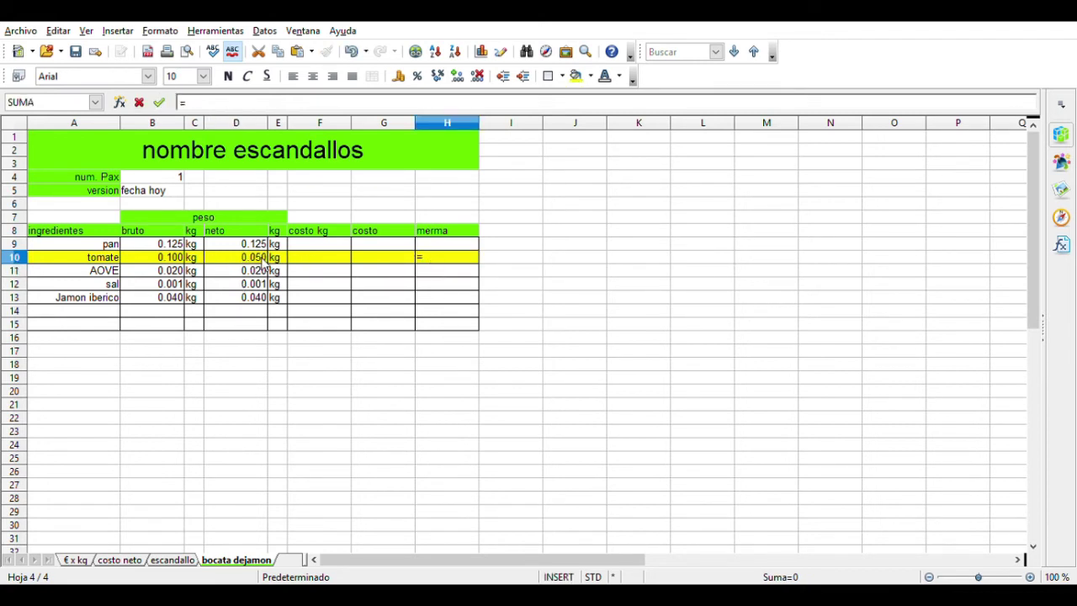
left_click(262, 261)
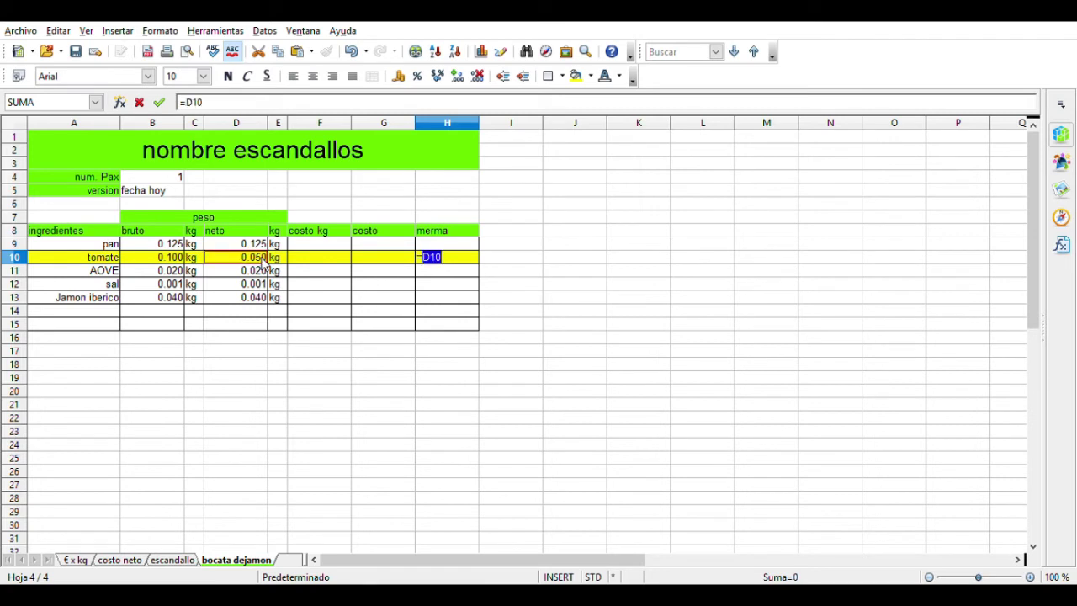
type("/")
left_click(167, 261)
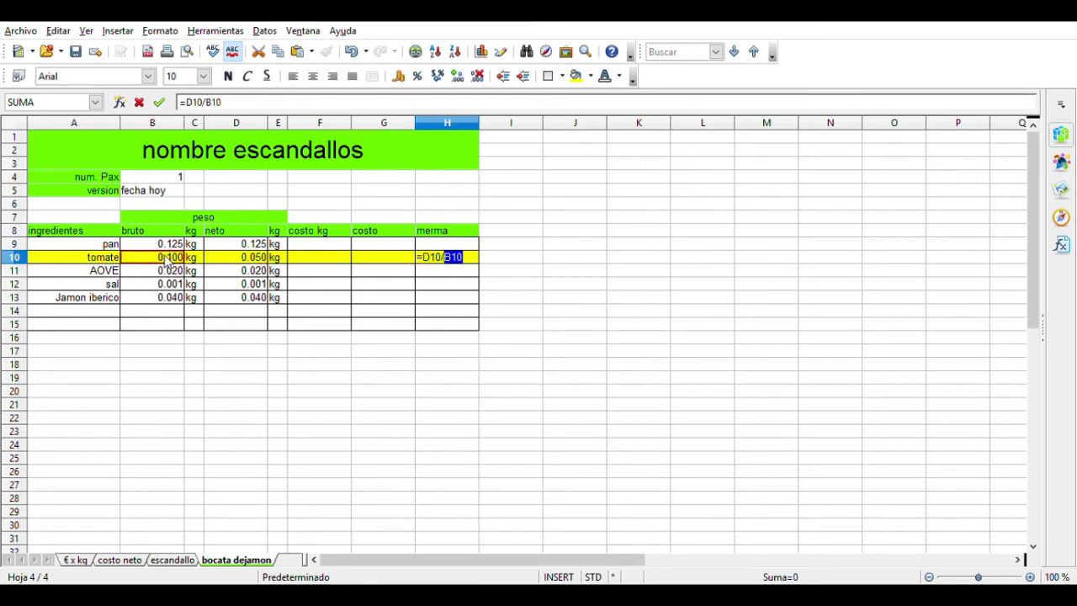
type("-100")
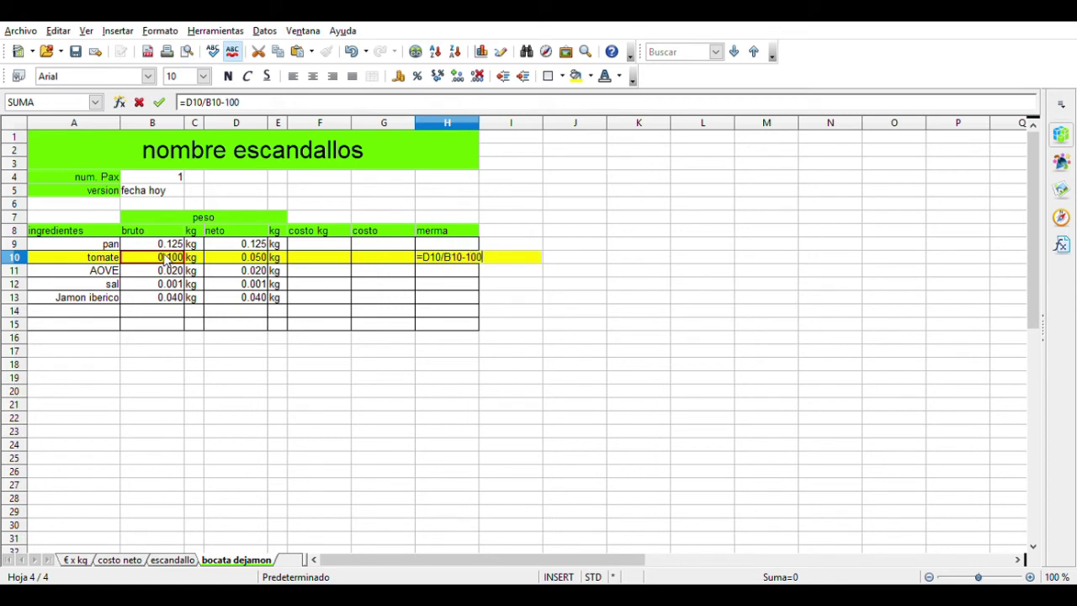
type("%")
key("Return")
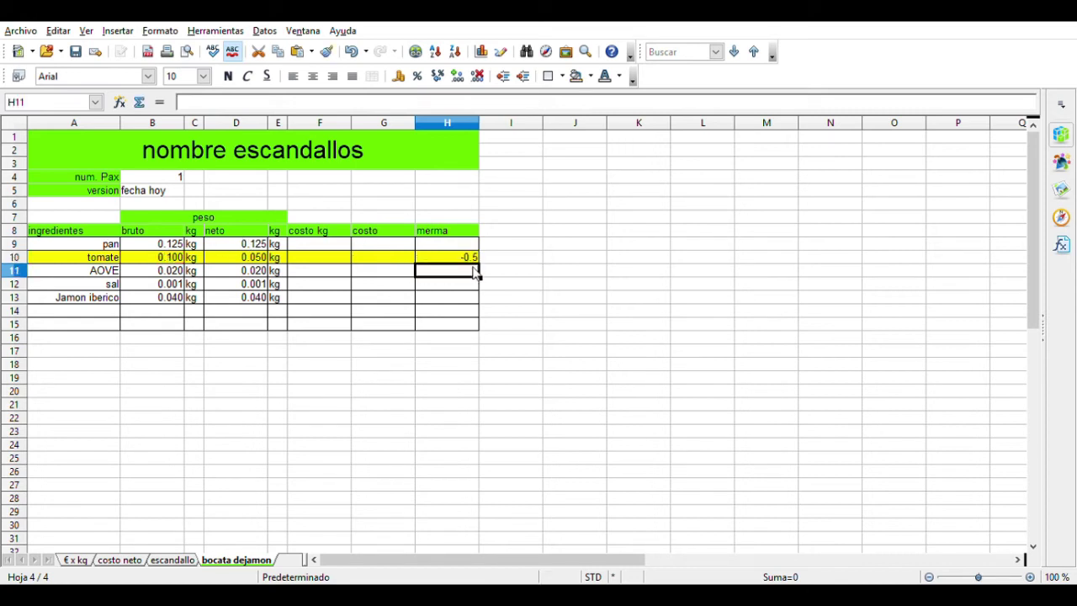
Step: Format the tomate merma in H10 as a percentage without decimals
left_click(471, 257)
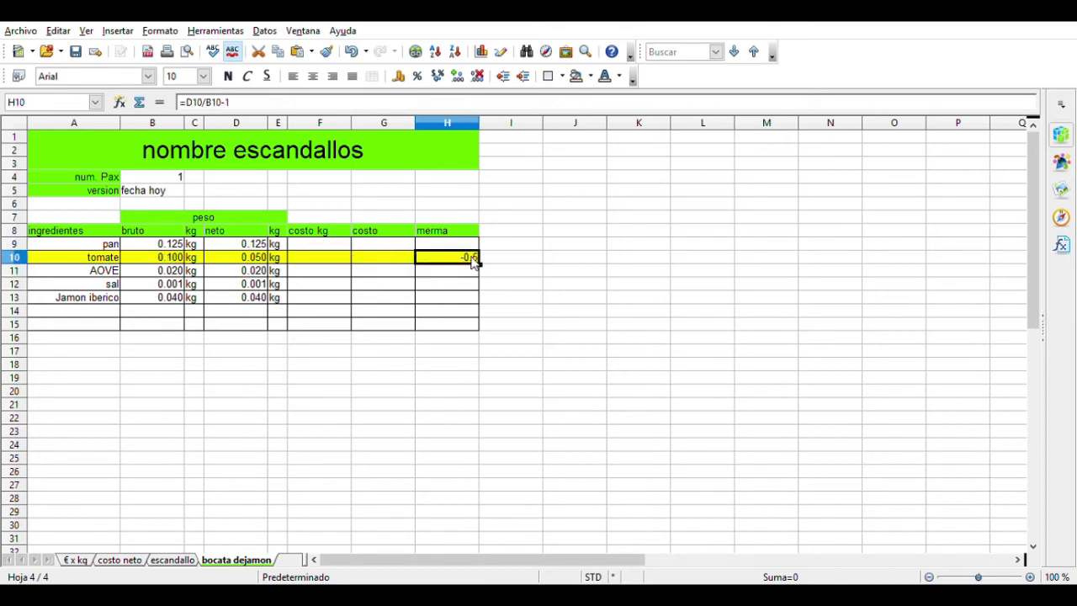
left_click(418, 84)
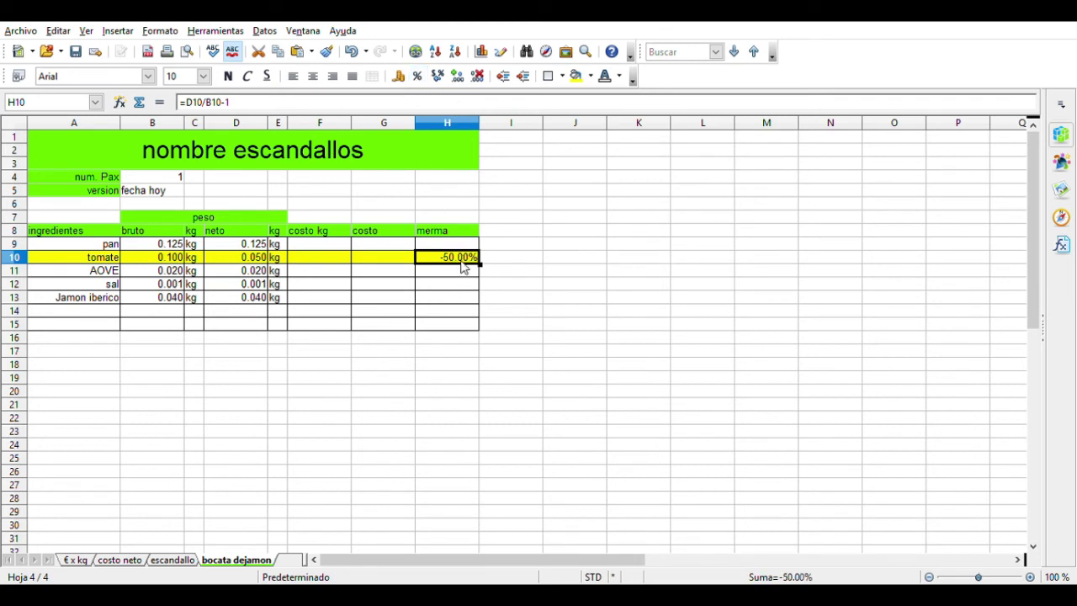
left_click(477, 80)
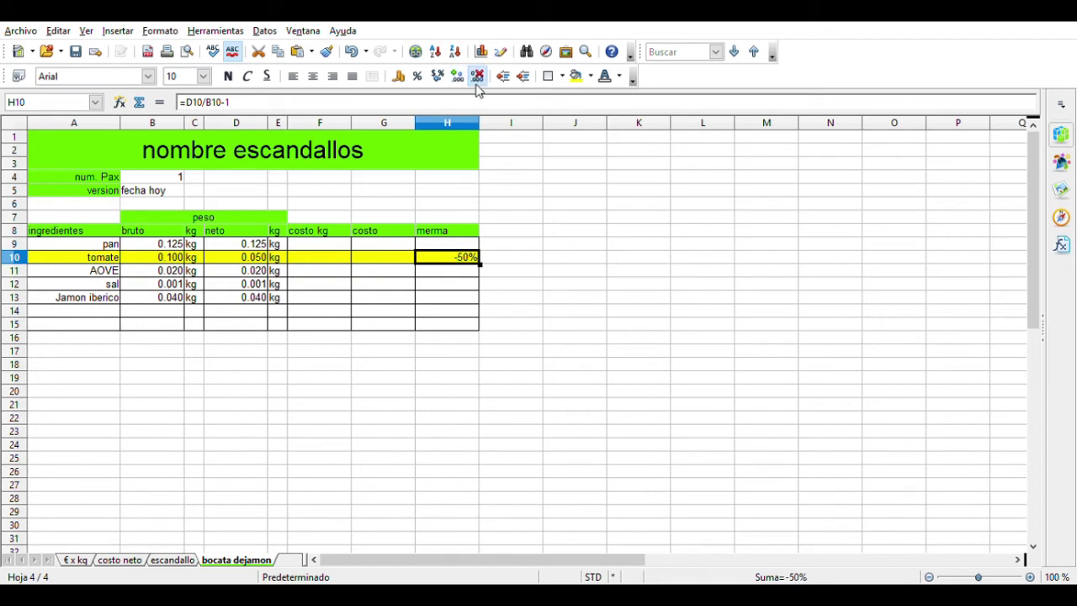
Step: Clear the merma formula in H10 and the neto weight in D10 of the tomate row
double_click(458, 262)
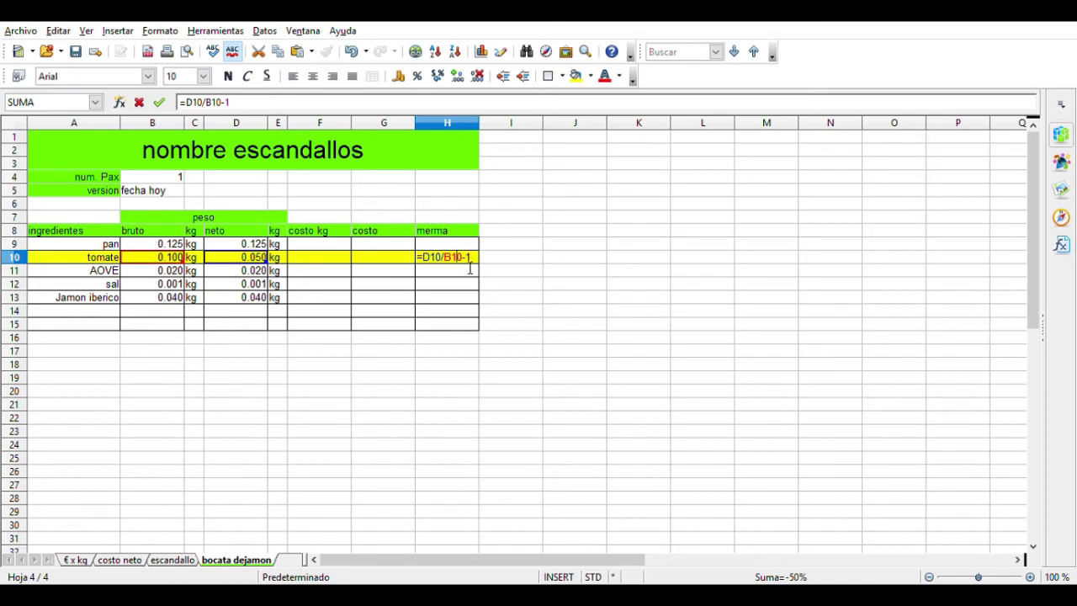
left_click_drag(471, 259, 422, 266)
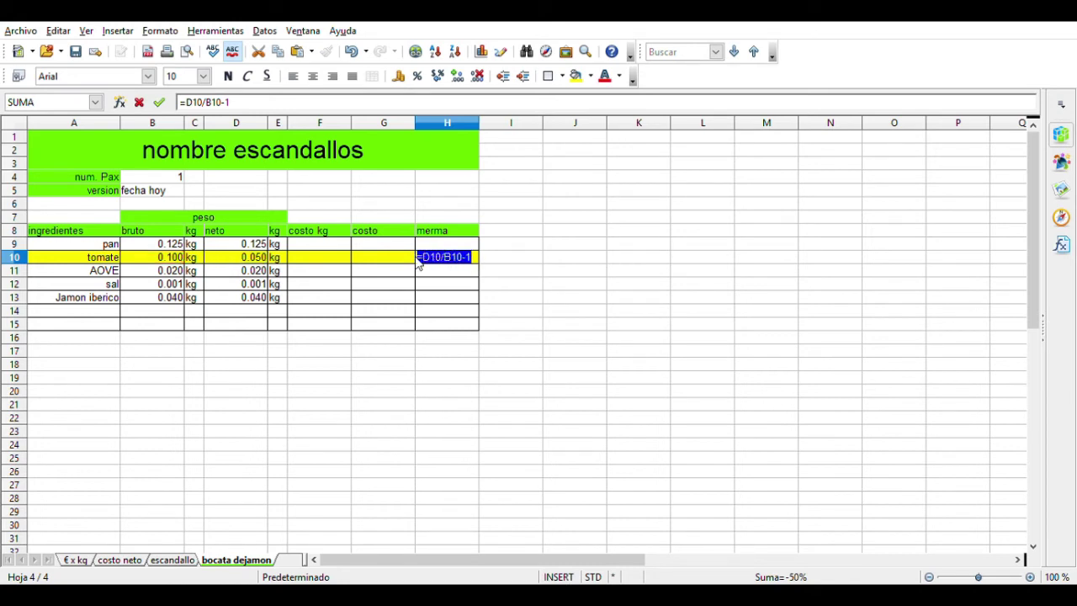
key("BackSpace")
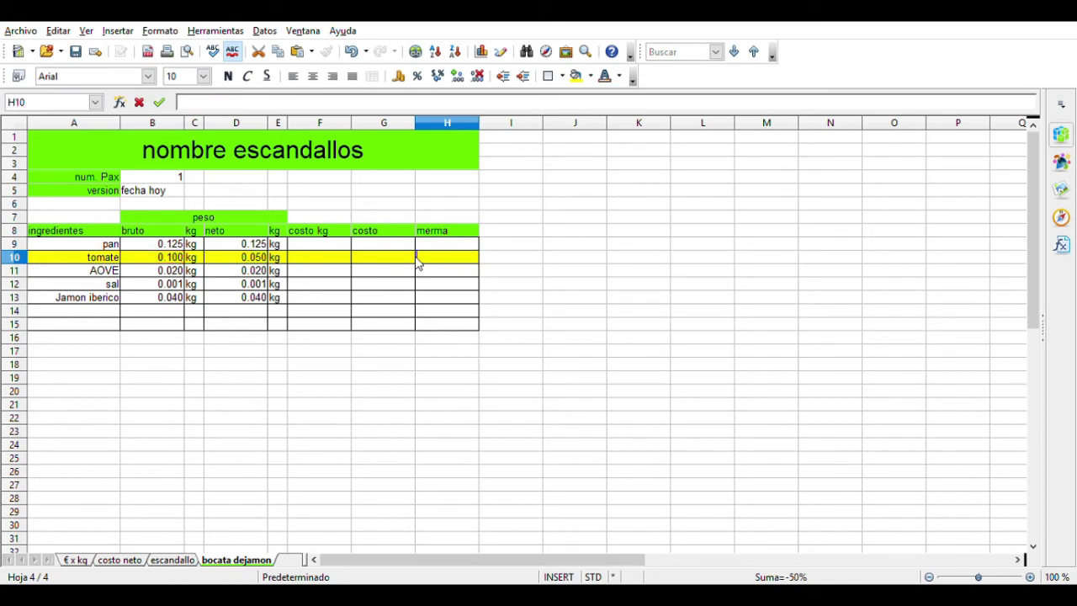
left_click(517, 368)
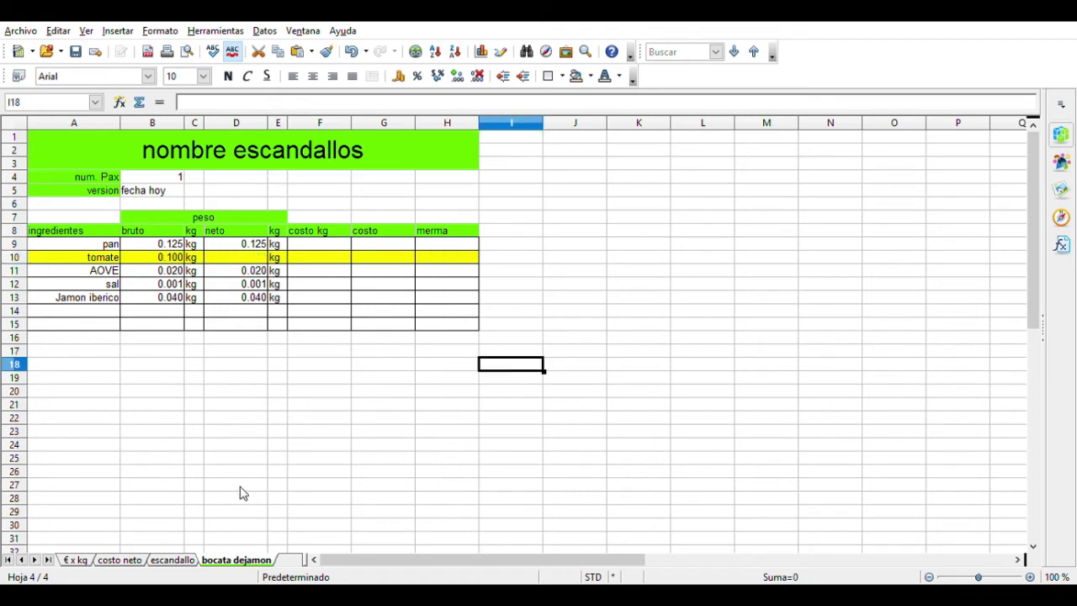
Step: Enter the formula =B10-(B10*H10) in D10 to calculate the neto weight of tomate
left_click(238, 259)
left_click(177, 259)
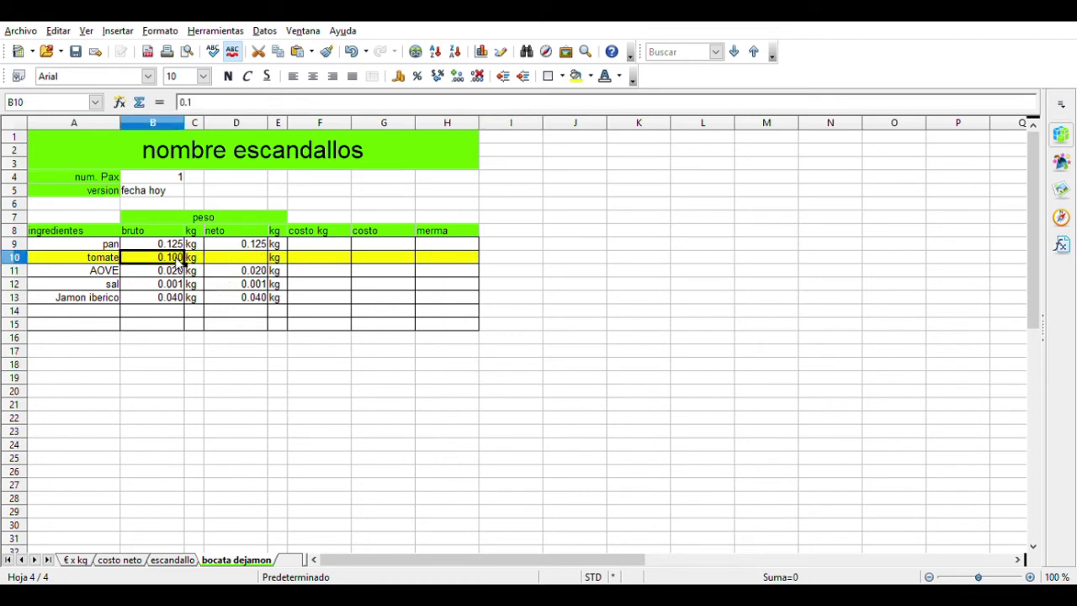
left_click(241, 262)
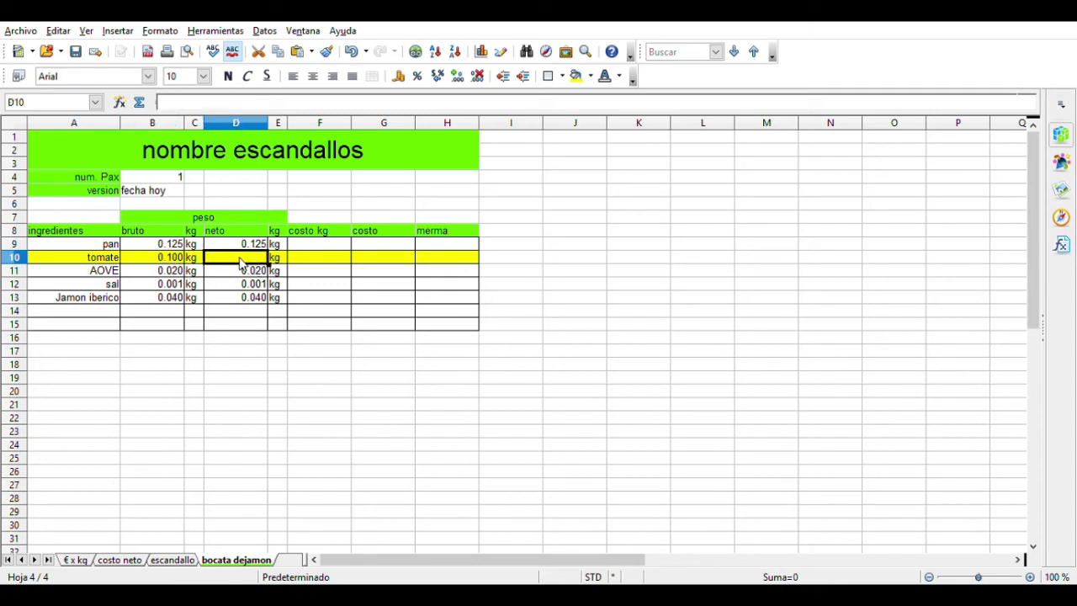
type("=")
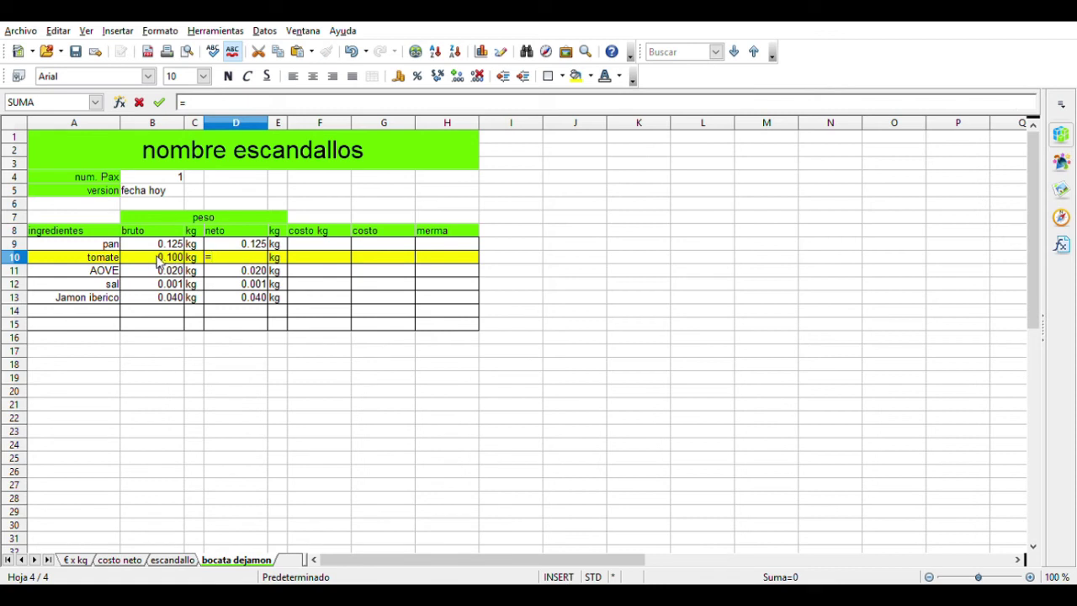
left_click(156, 259)
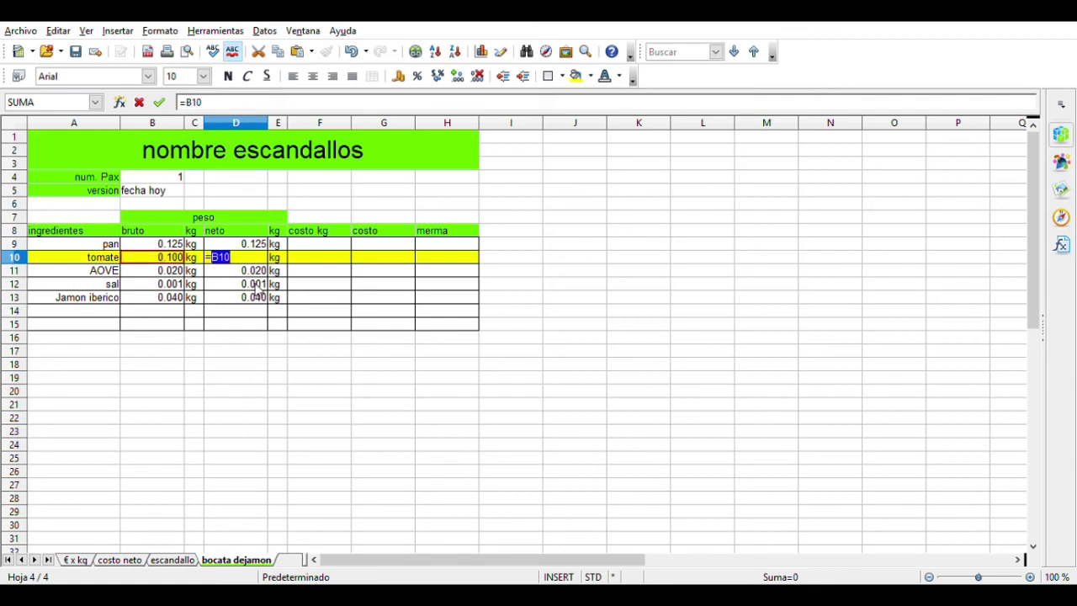
type("-(")
left_click(167, 261)
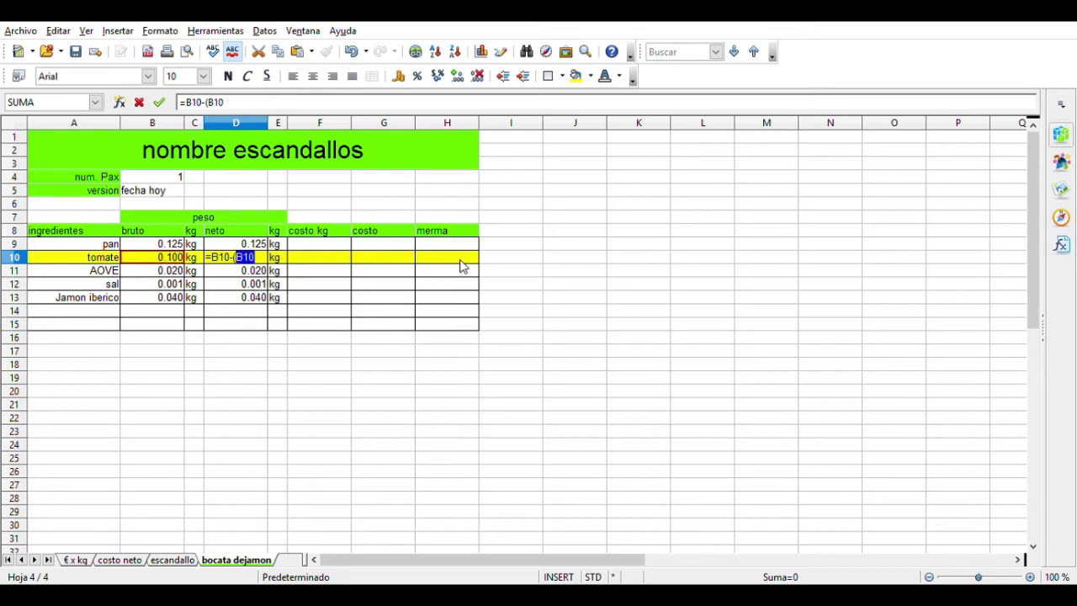
type("*")
left_click(461, 264)
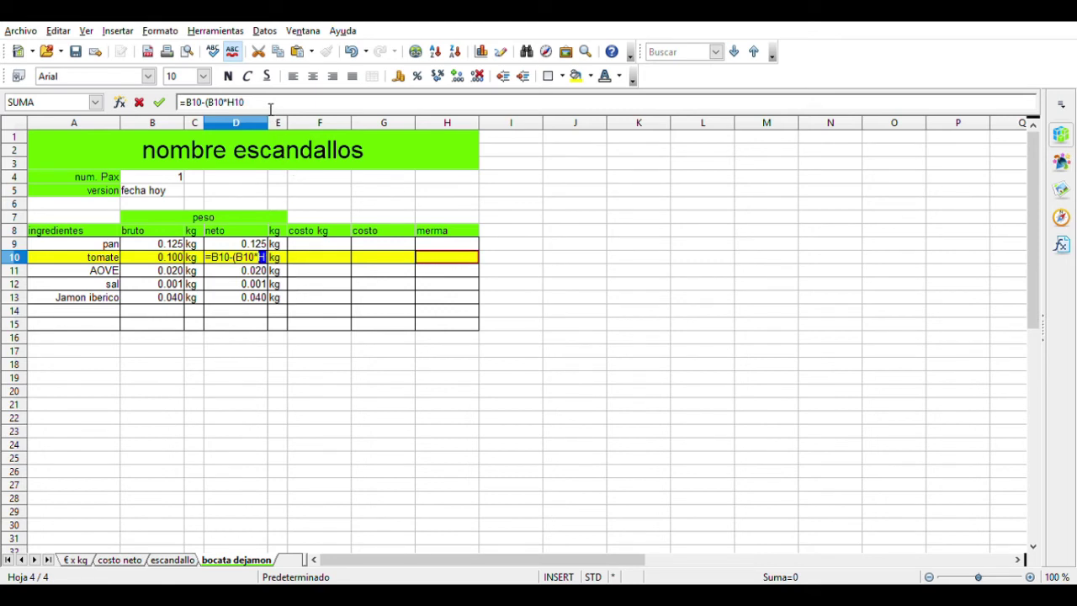
type(")")
key("Return")
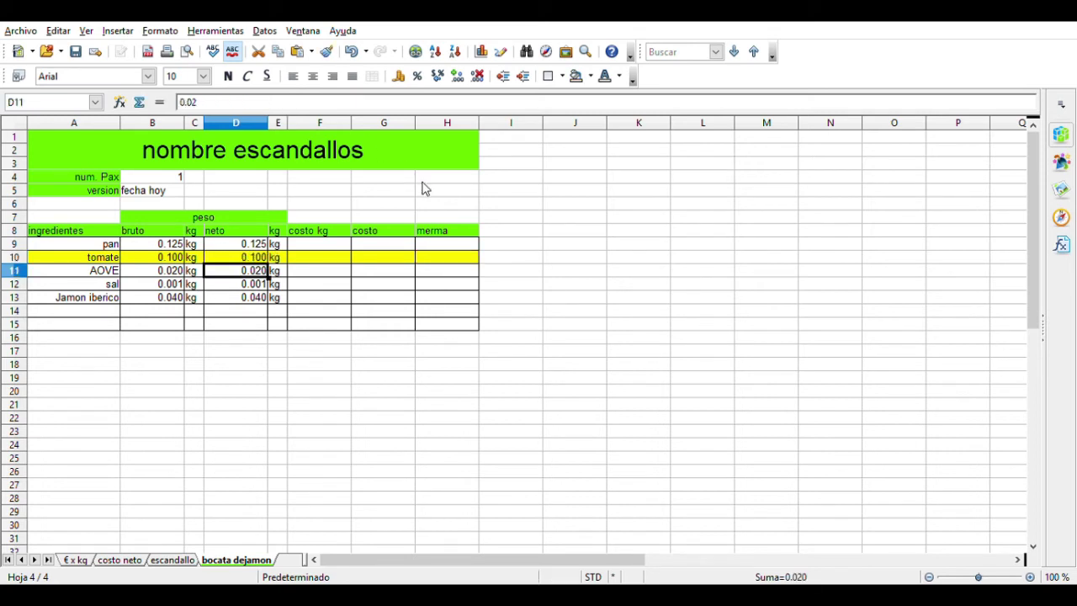
Step: Set the merma of tomate in H10 to 50%
left_click(258, 259)
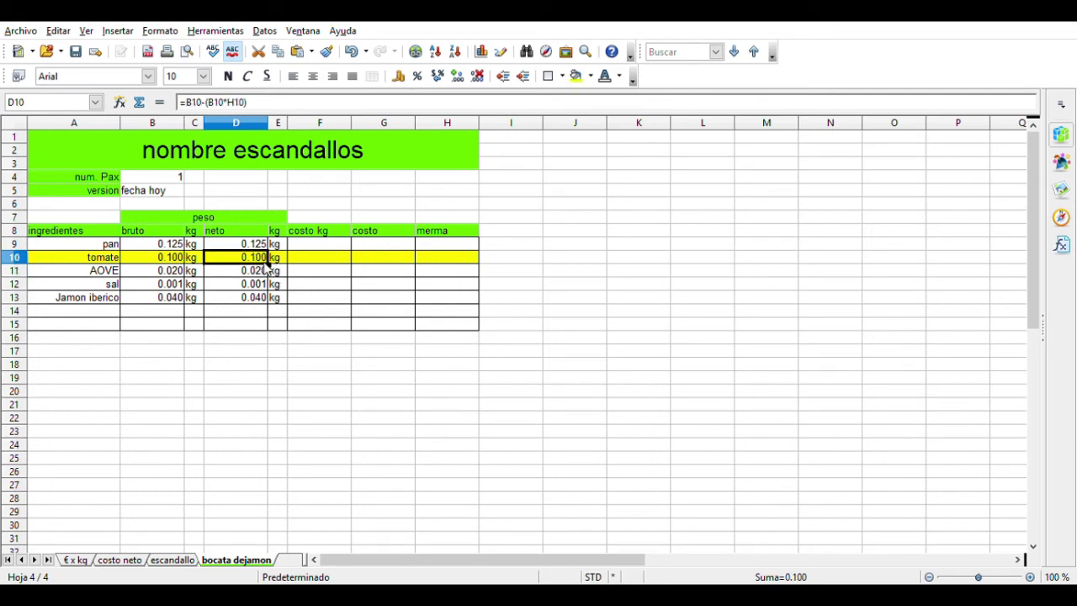
left_click(432, 266)
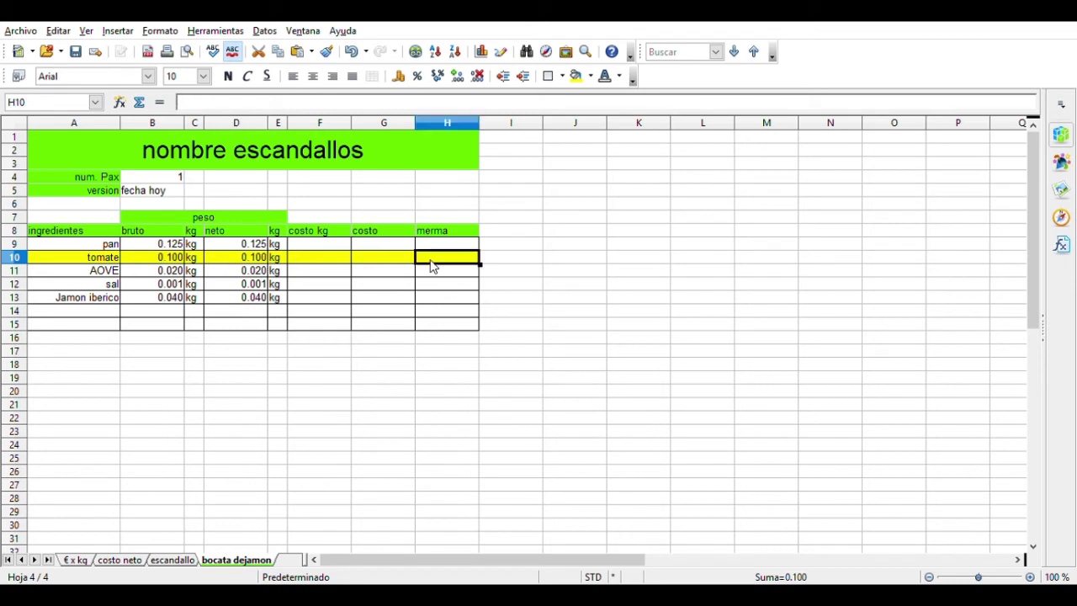
type("50%")
key("Return")
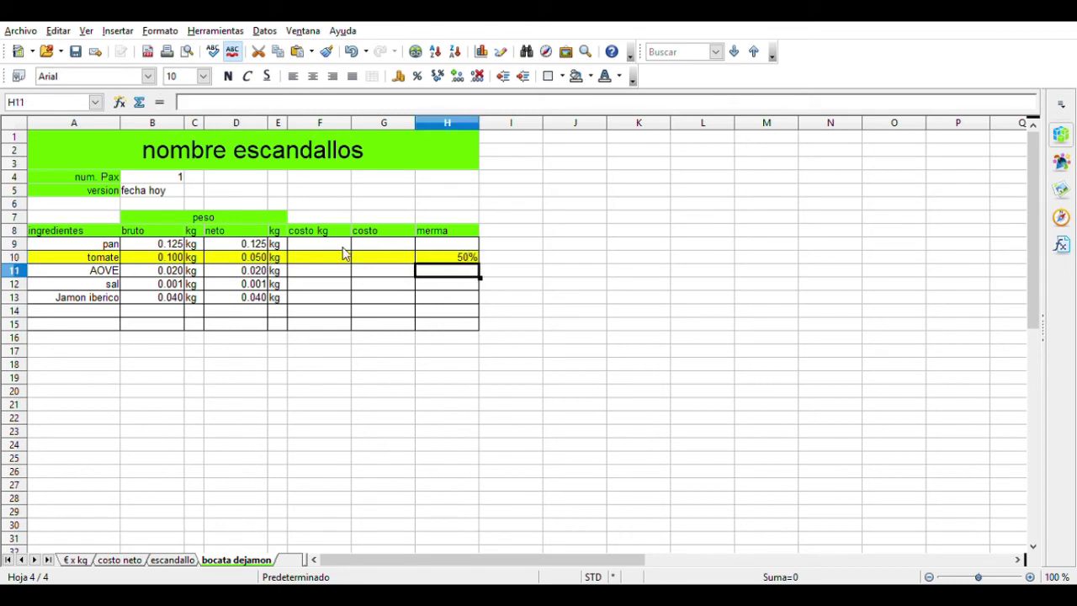
Step: Remove the yellow fill from the tomate row, A10:H10
left_click(224, 247)
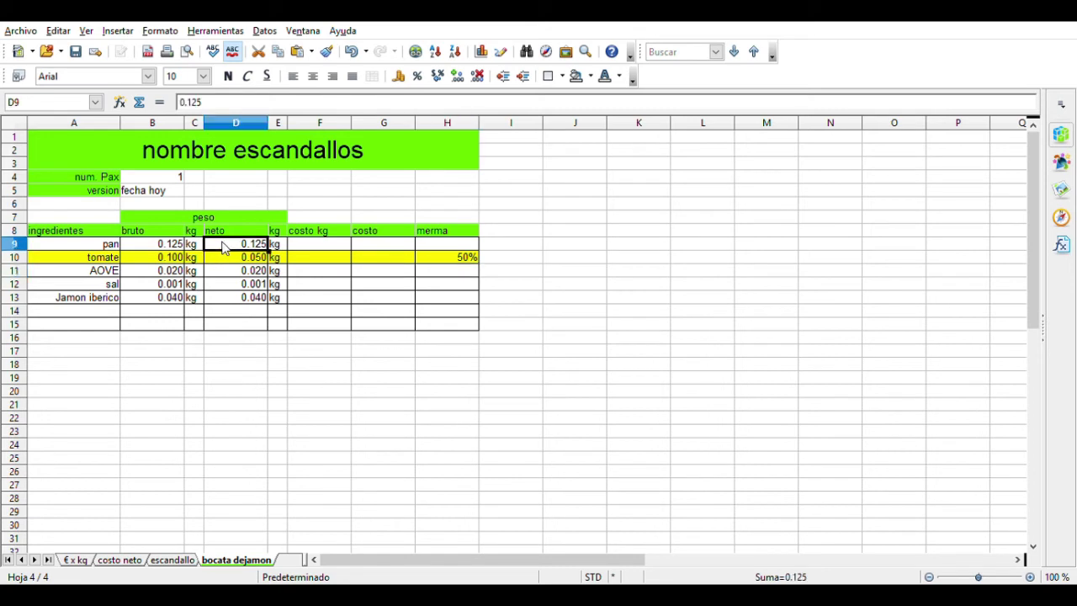
left_click(237, 263)
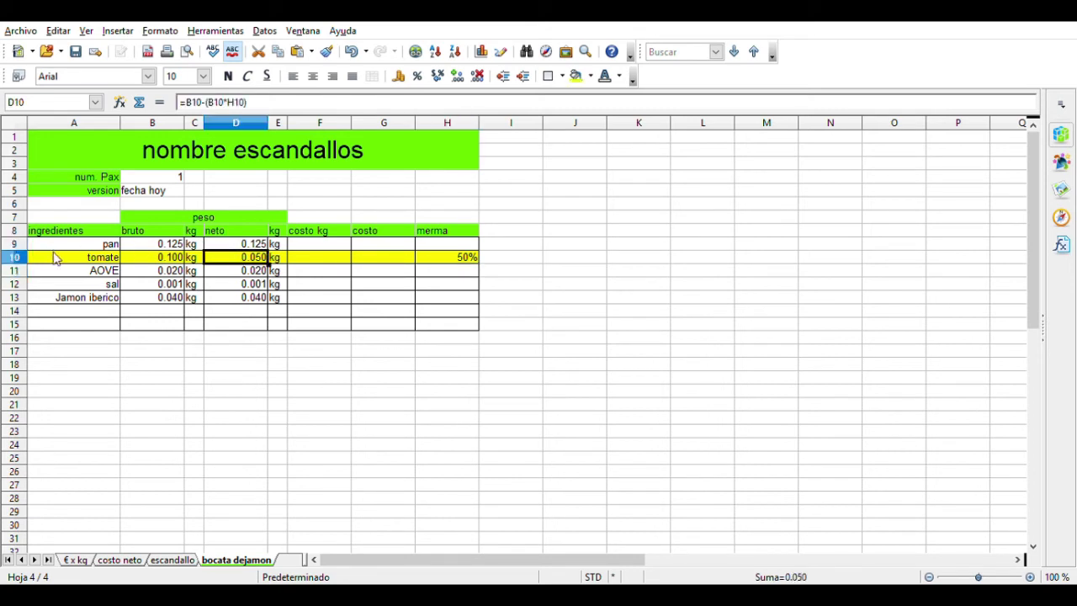
left_click_drag(55, 257, 449, 268)
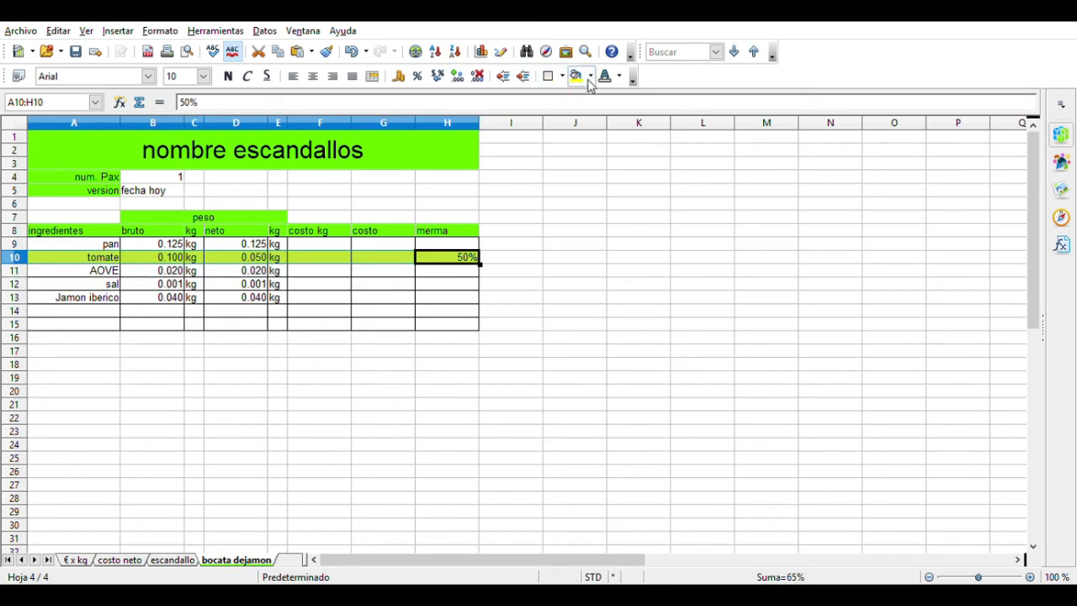
Step: Copy the neto formula from D10 down to D13 and up to D9 for the other ingredients
left_click(232, 258)
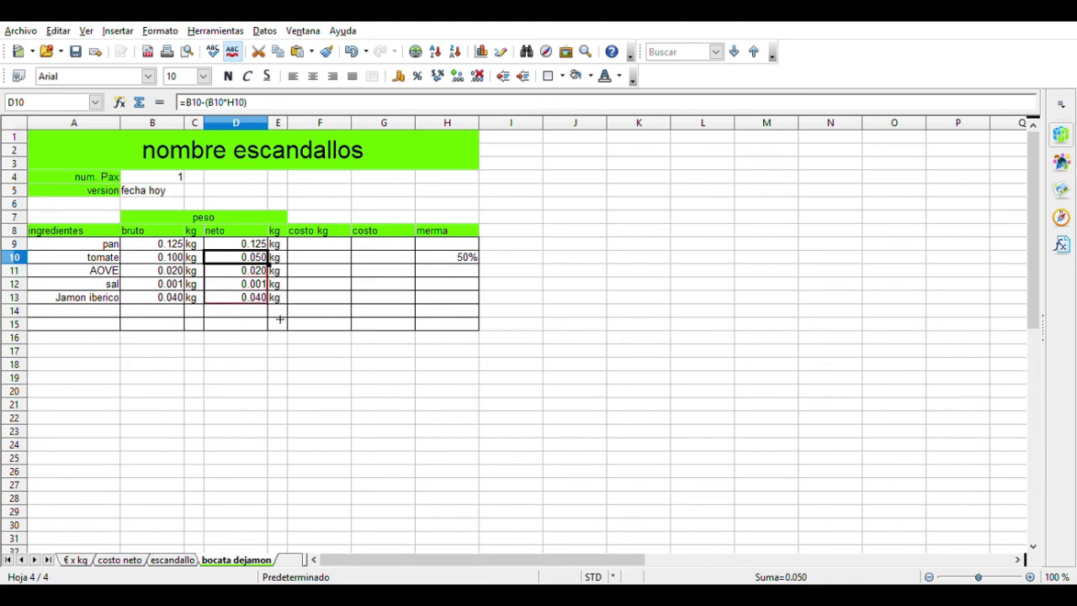
left_click(266, 298, "shift")
left_click(257, 257)
left_click_drag(267, 264, 261, 246)
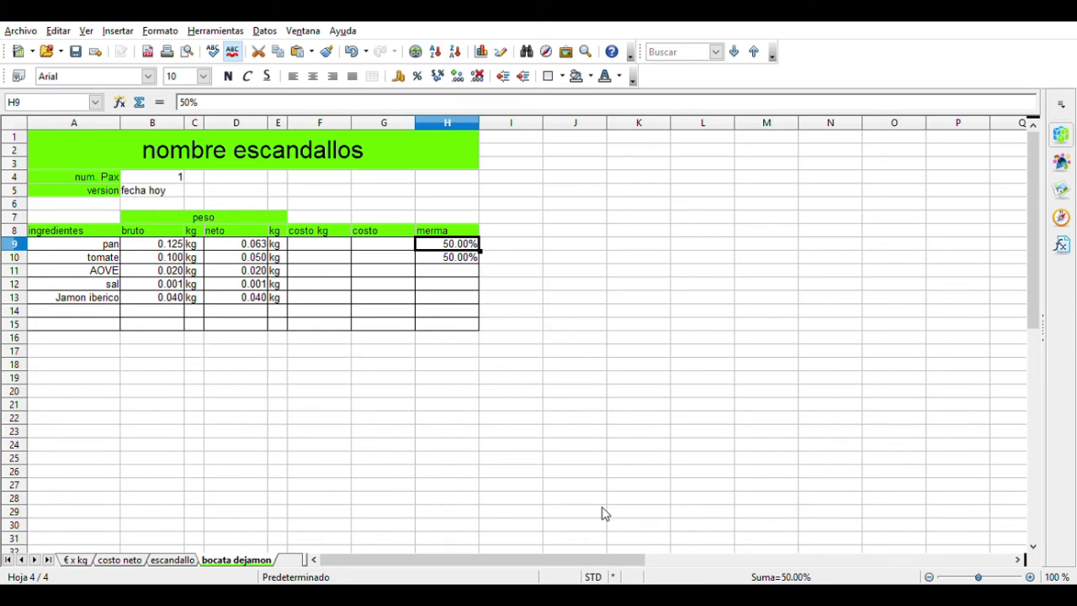
Step: Try a merma of 5% for pan in H9 and clear the cell again
type("5")
key("Return")
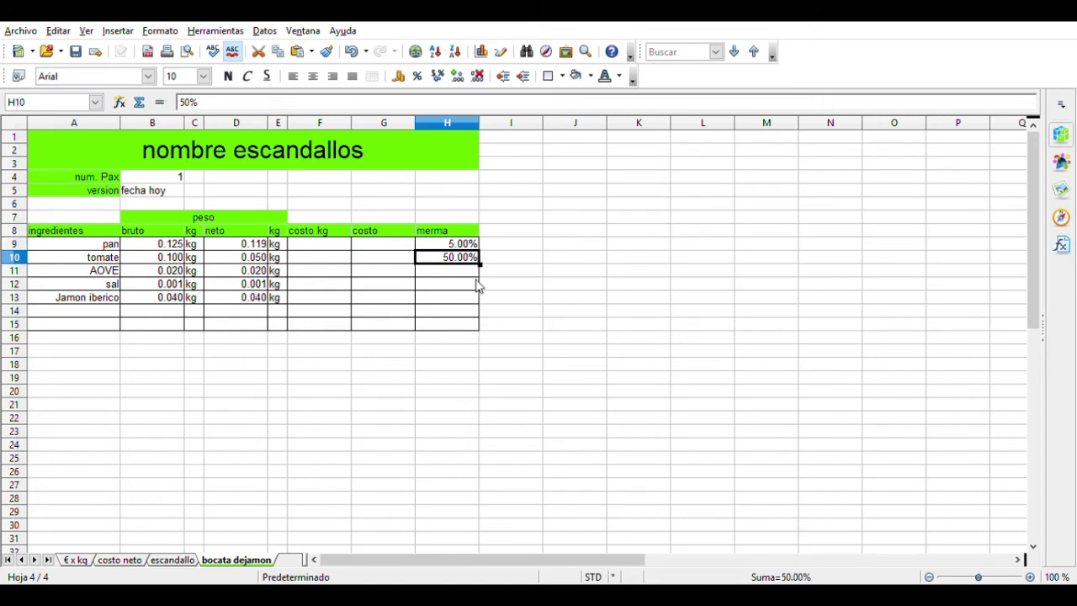
left_click_drag(465, 245, 460, 264)
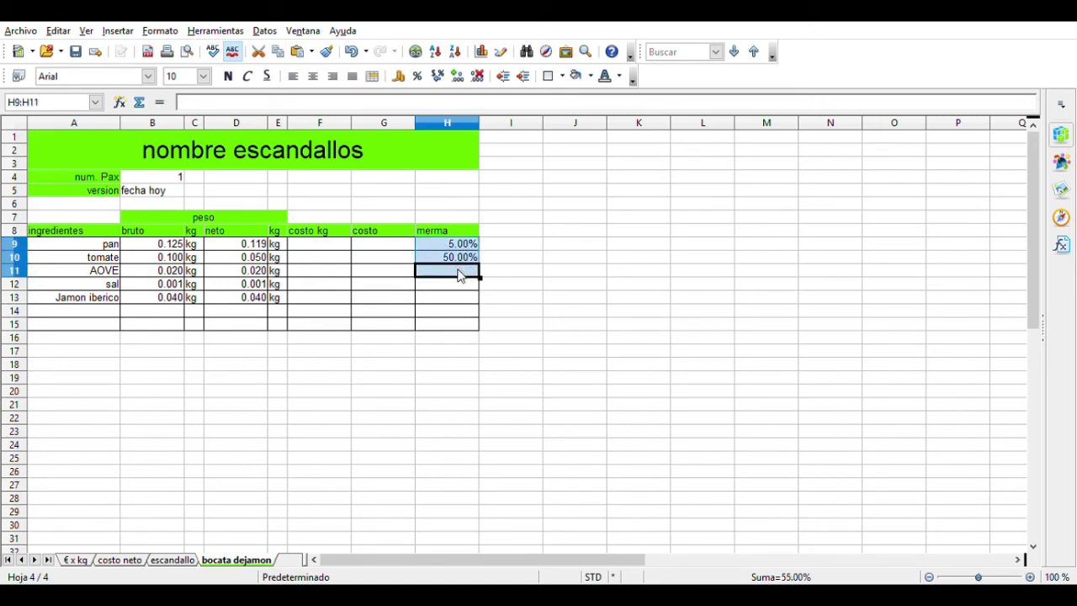
left_click(460, 246)
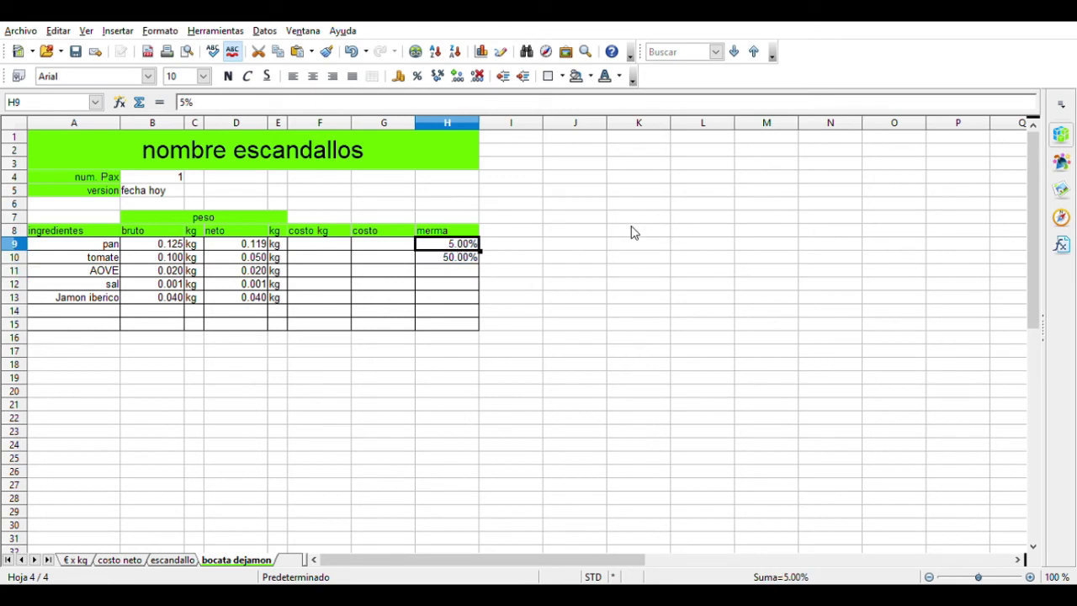
key("Delete")
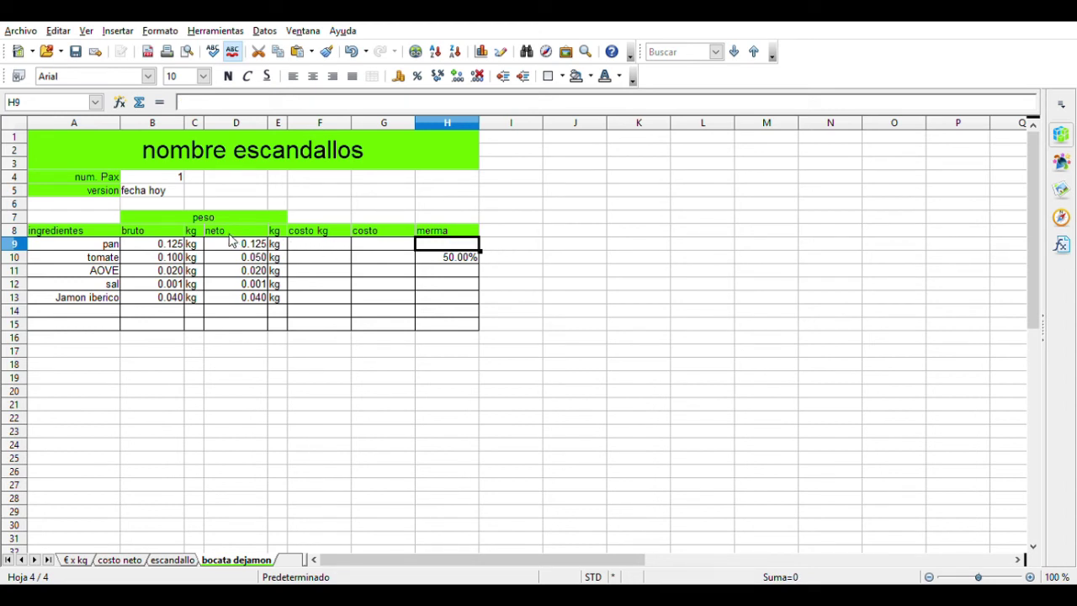
left_click(379, 260)
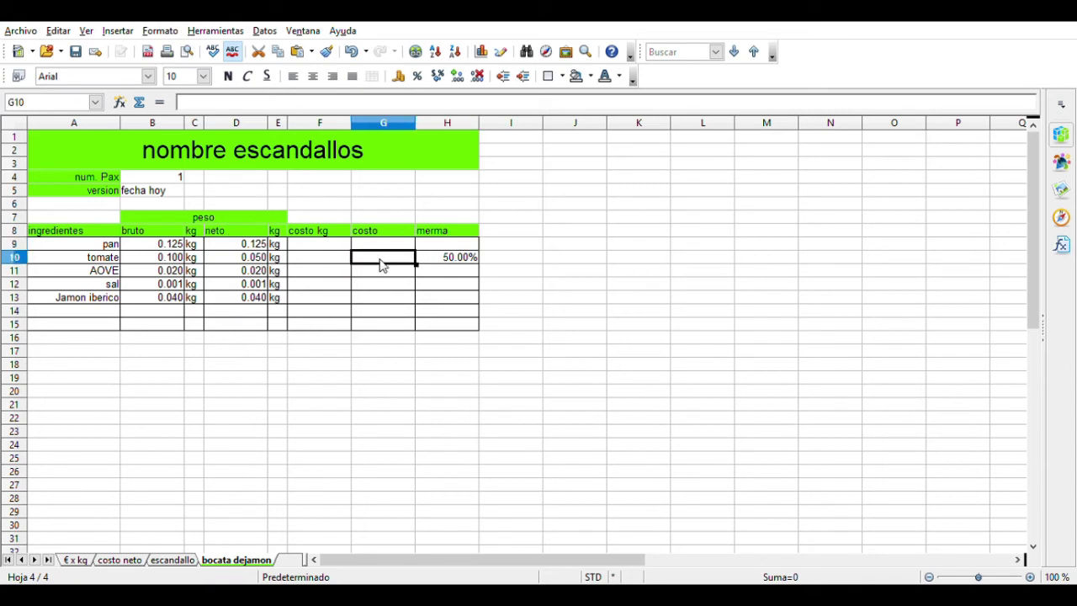
type("4")
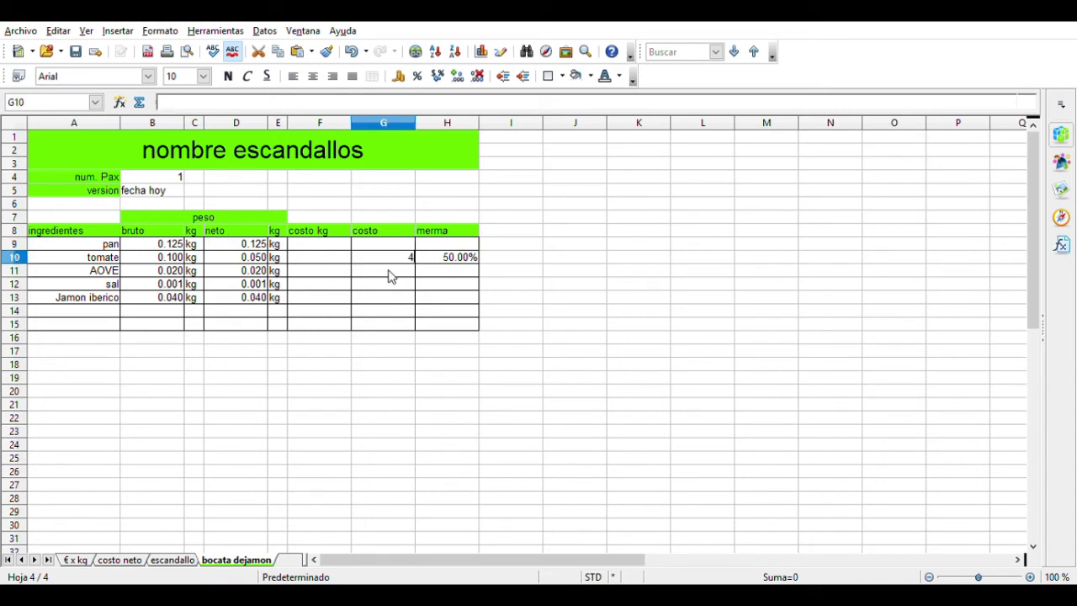
left_click(341, 262)
left_click(413, 257)
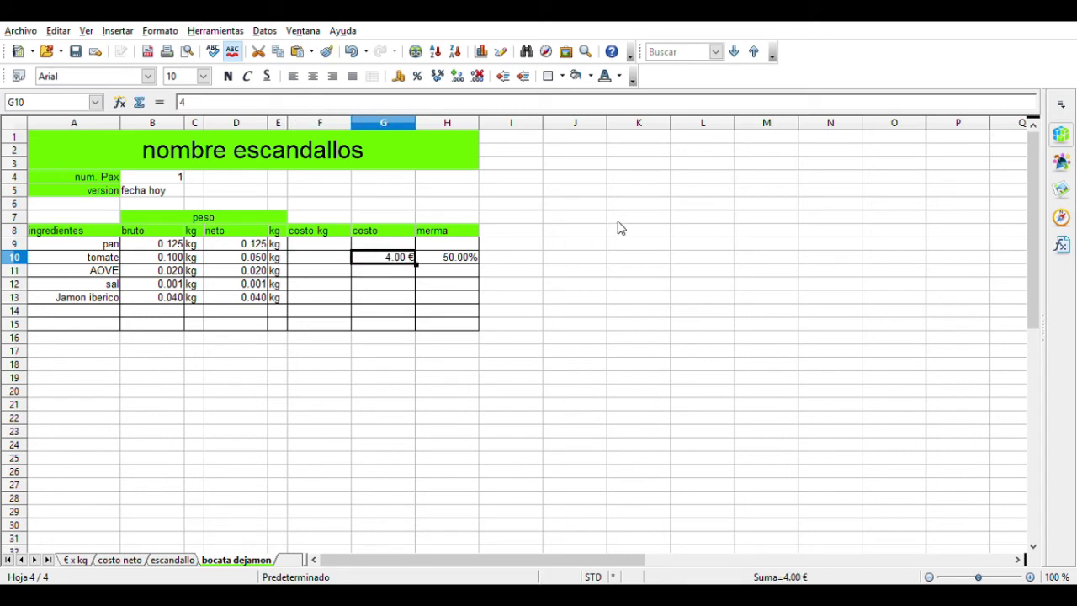
key("Delete")
Step: Enter 4 as the costo kg of tomate in F10
left_click(331, 264)
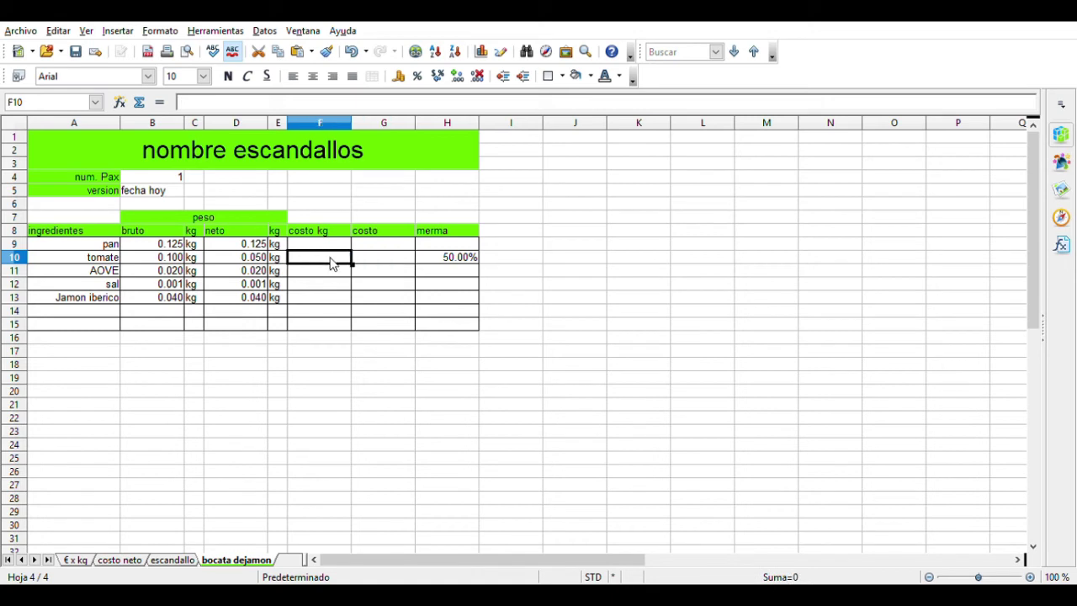
type("4")
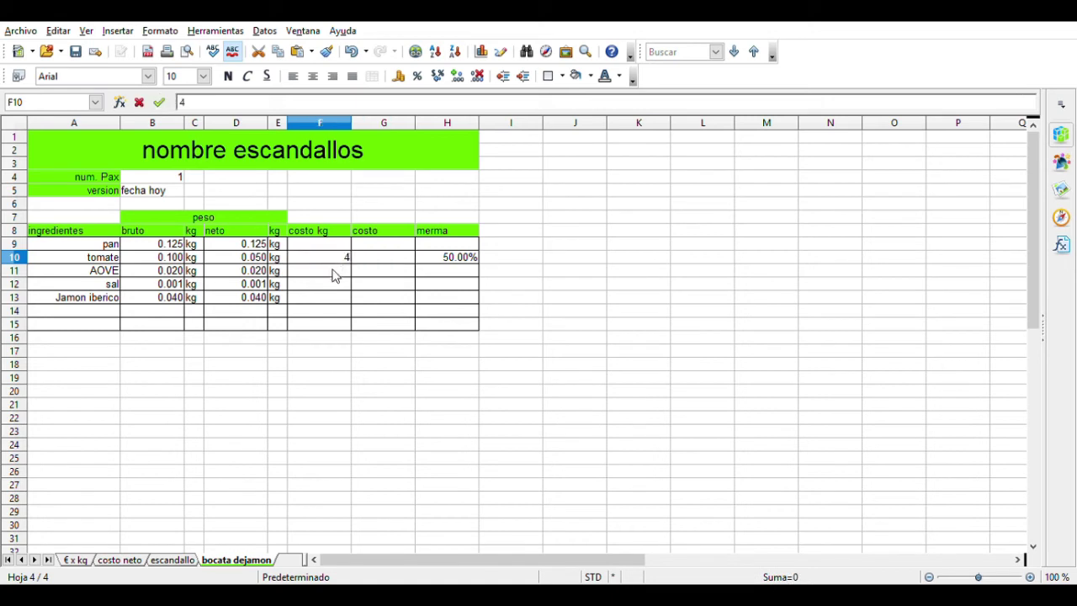
key("Return")
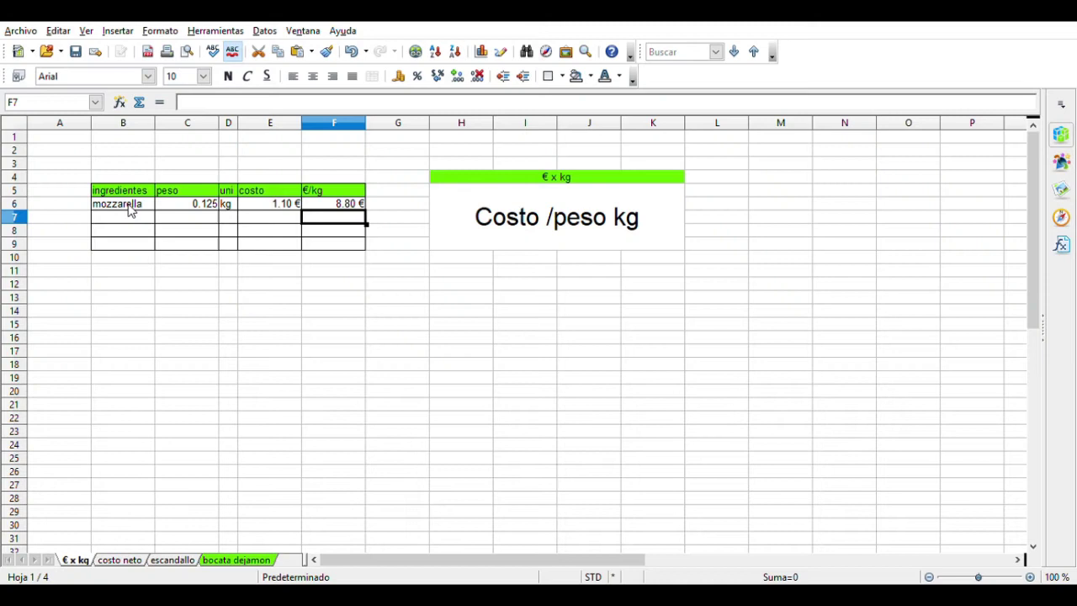
Step: On the € x kg sheet, replace mozzarella in B6 with "barra de pan 1/4" and fit column B to its text
left_click(129, 207)
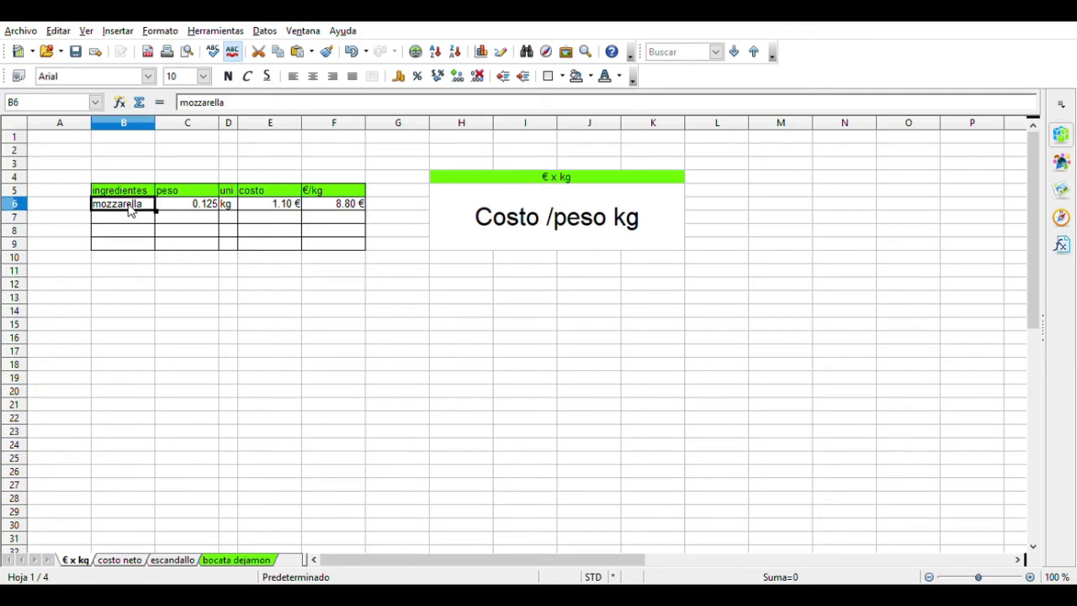
type("barr")
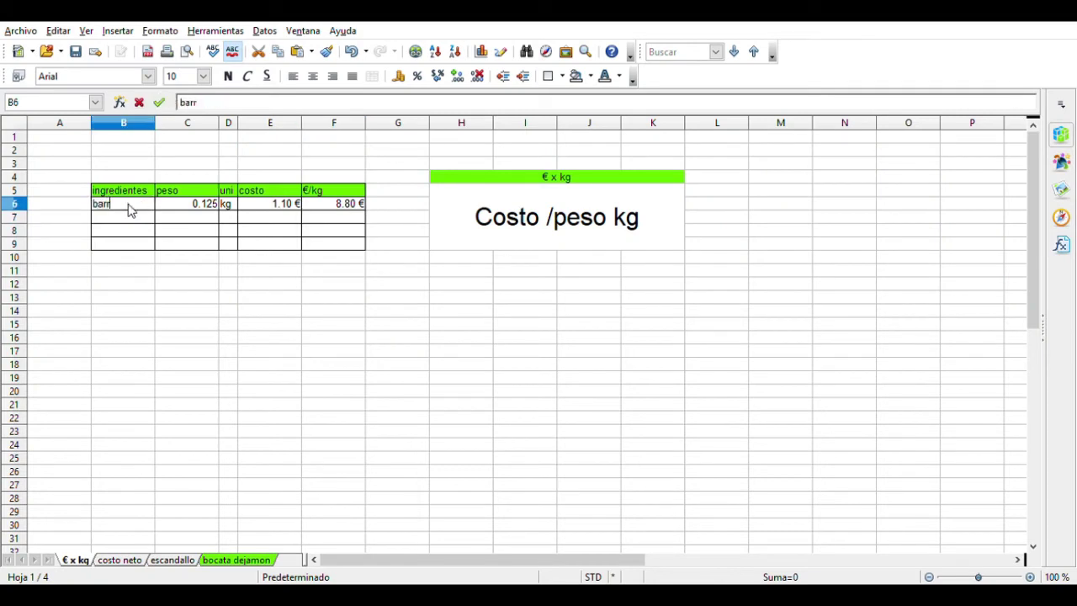
type("a de pan 1/4")
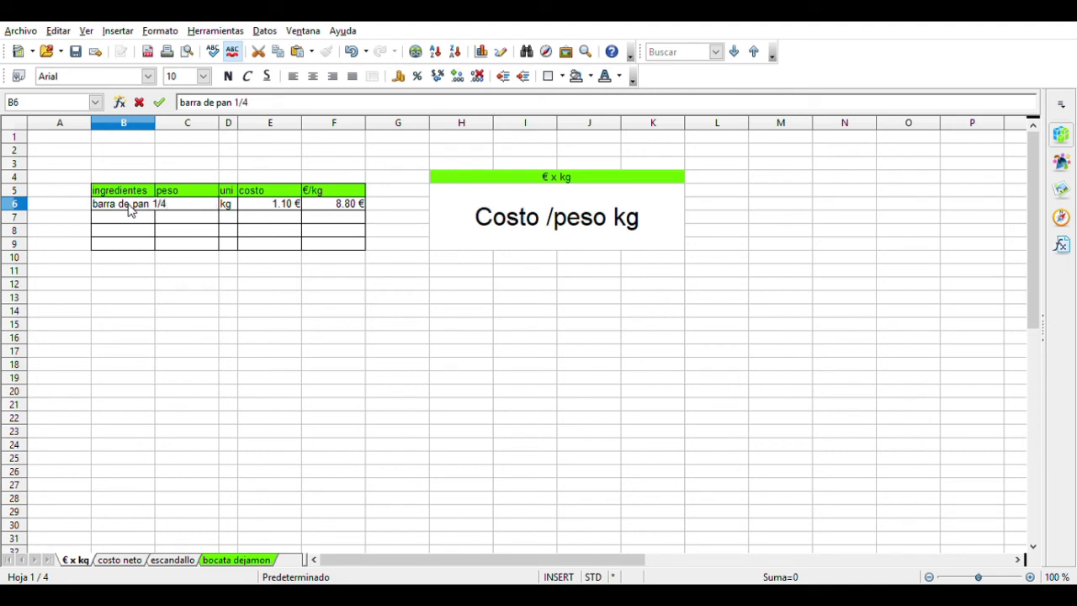
key("Return")
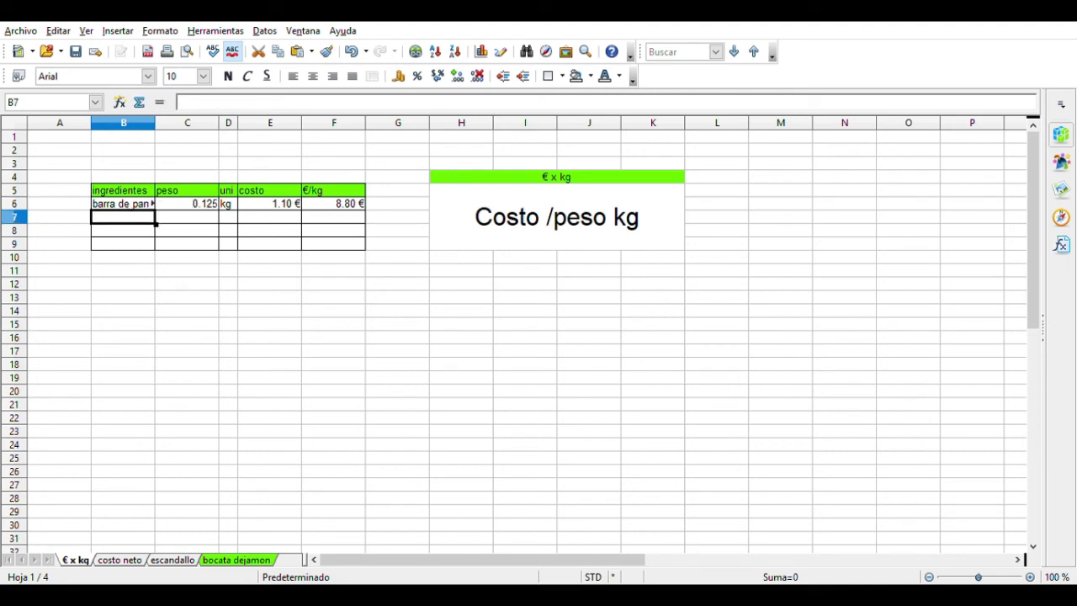
double_click(158, 131)
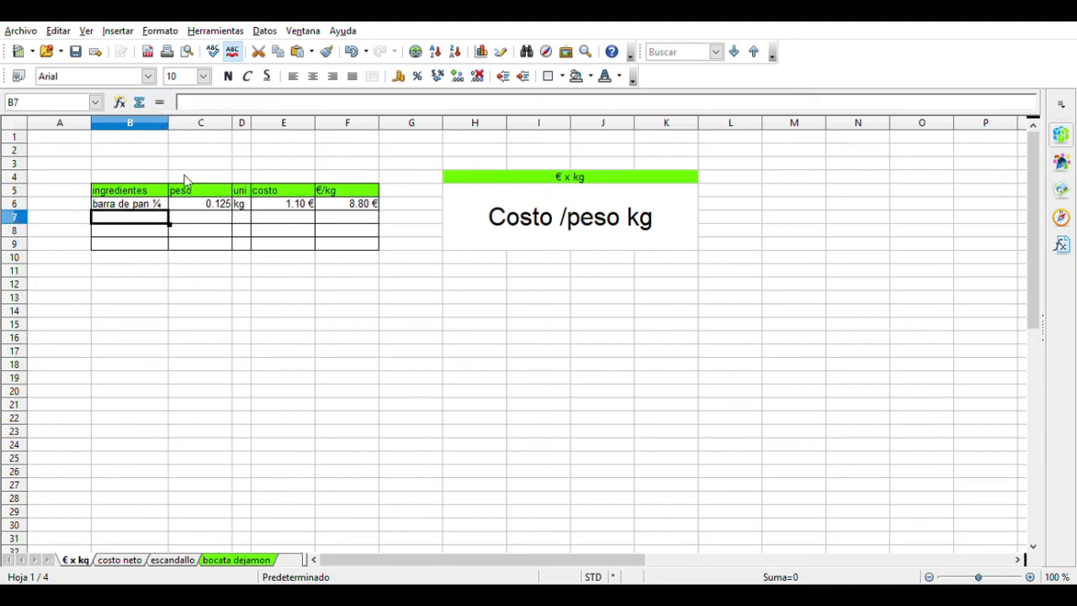
Step: Set the peso of barra de pan ¼ to 0.25 in C6 and its costo to 0.85 in E6
left_click(206, 209)
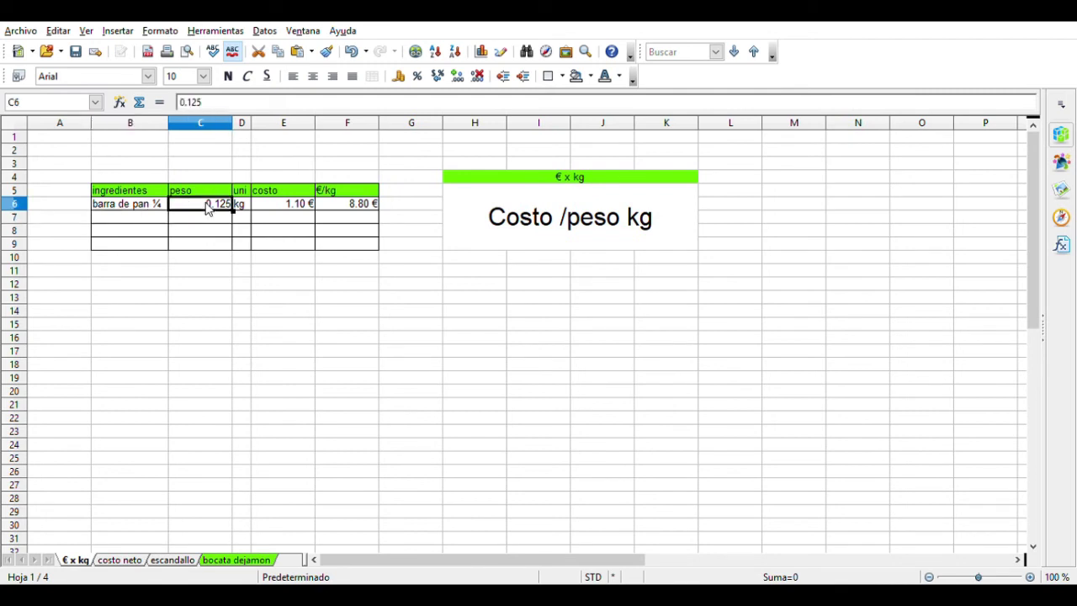
type("0.25")
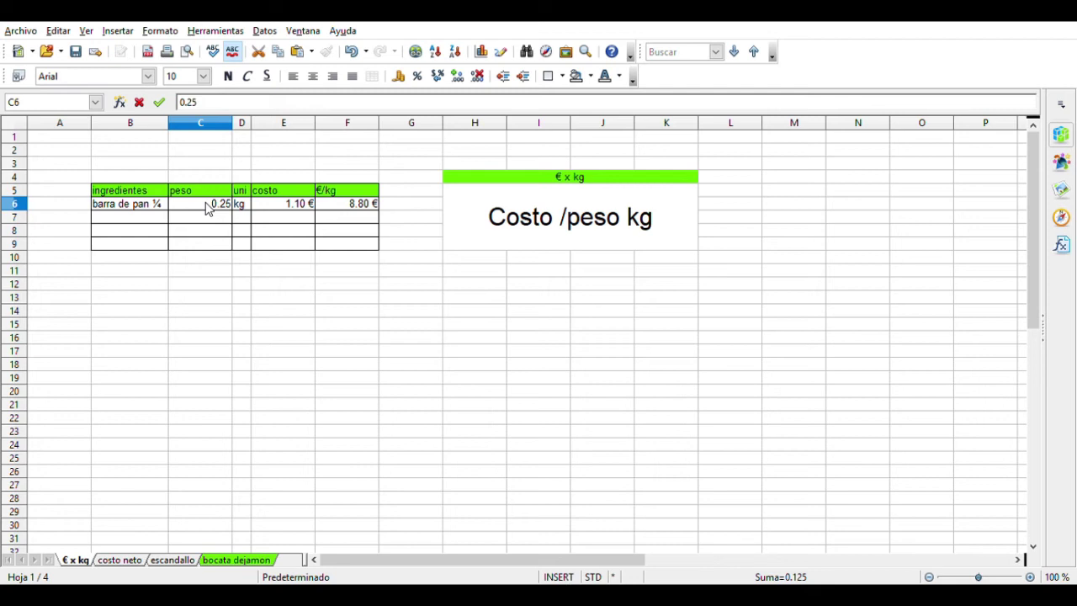
key("Return")
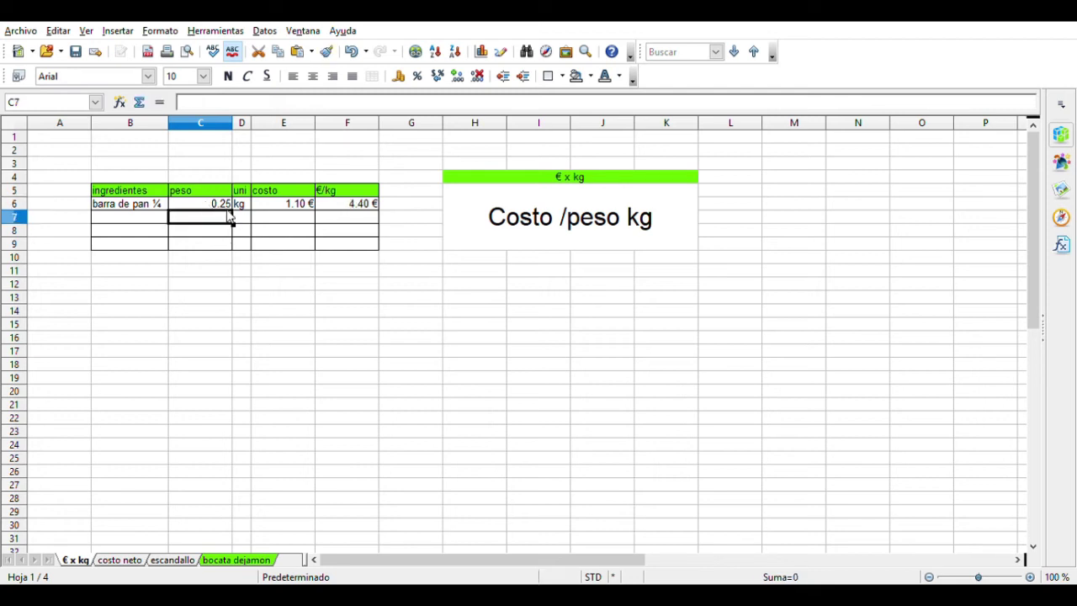
left_click(287, 209)
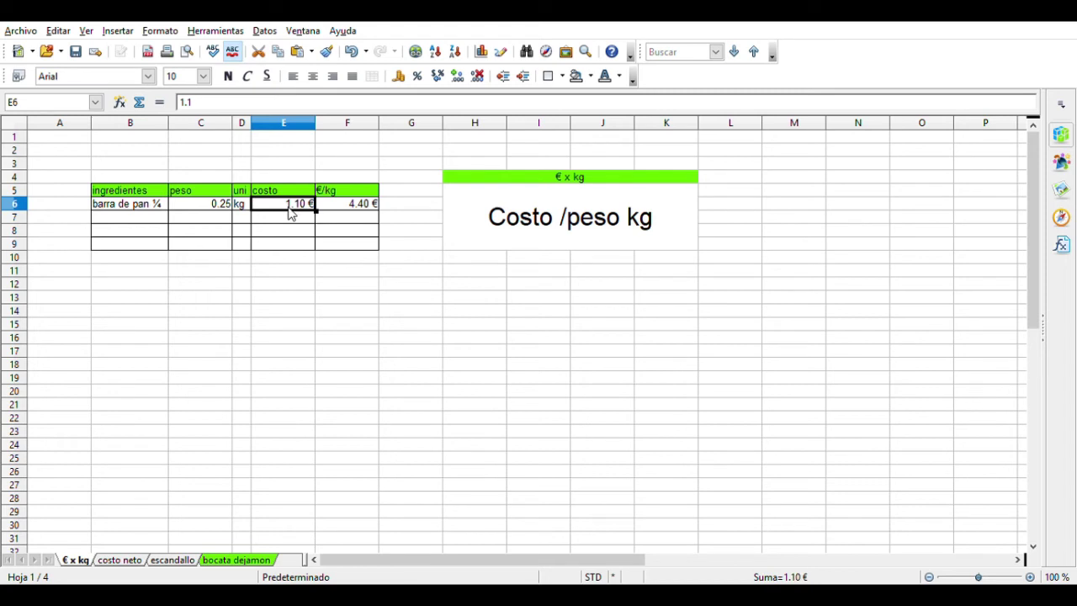
type("0.85")
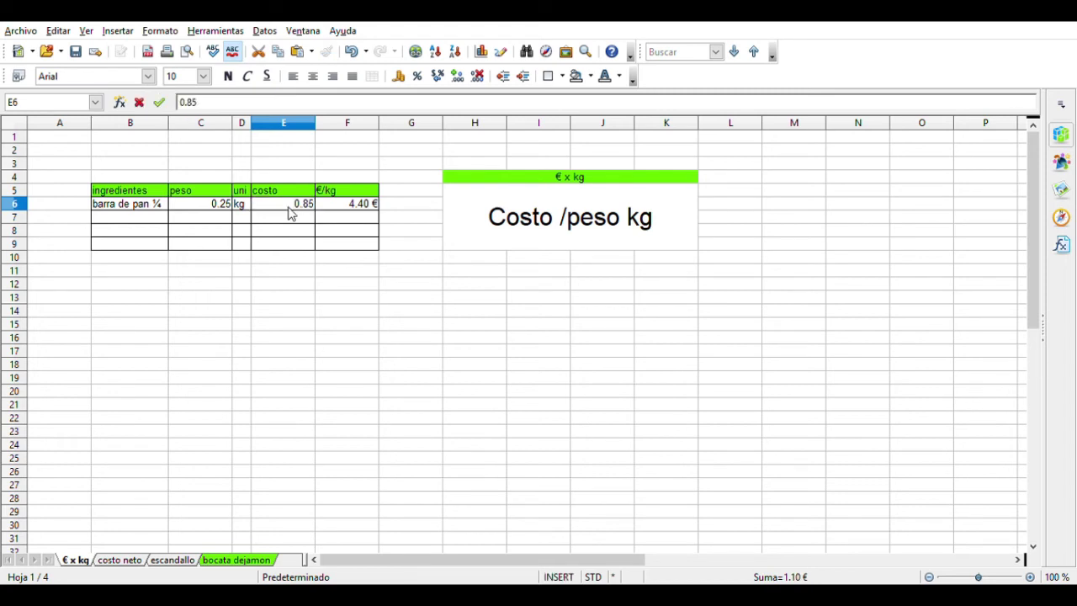
key("Return")
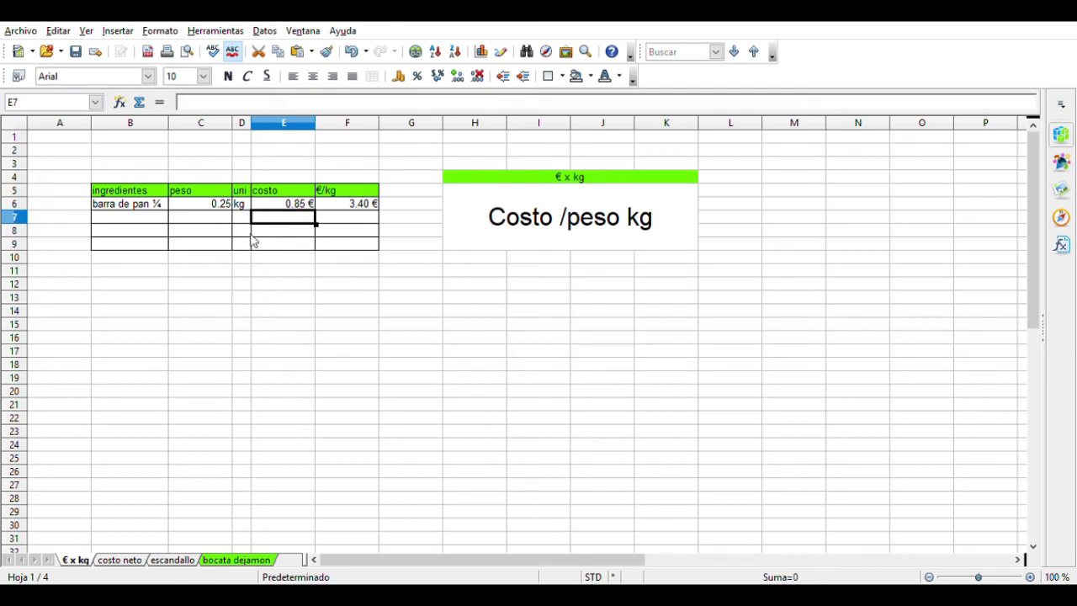
Step: Examine the €/kg formula in F6 and the costo and peso cells it refers to, leaving the formula as it is
left_click(335, 204)
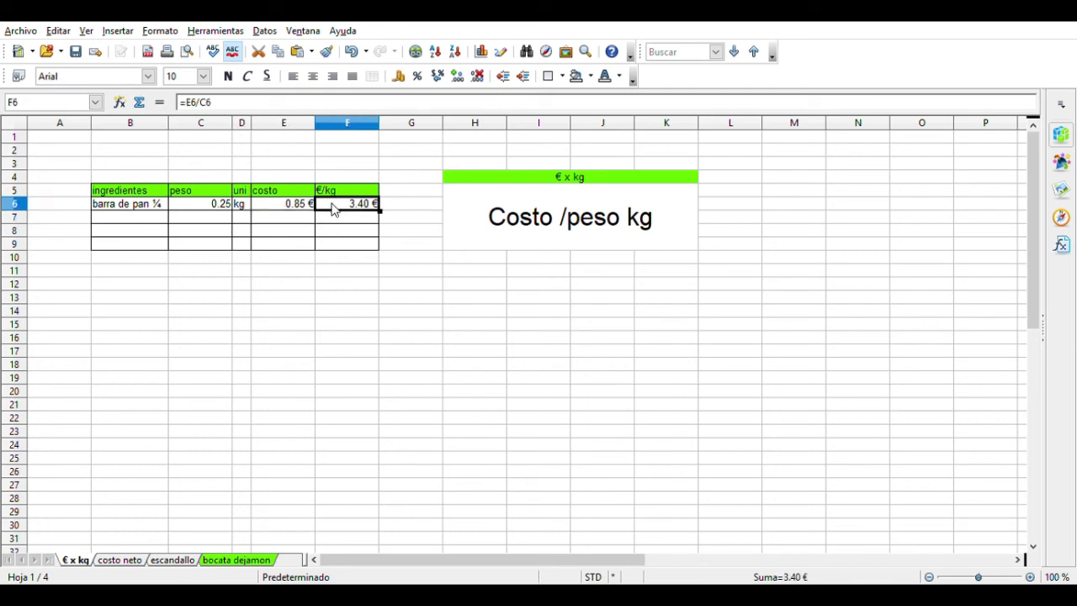
double_click(215, 112)
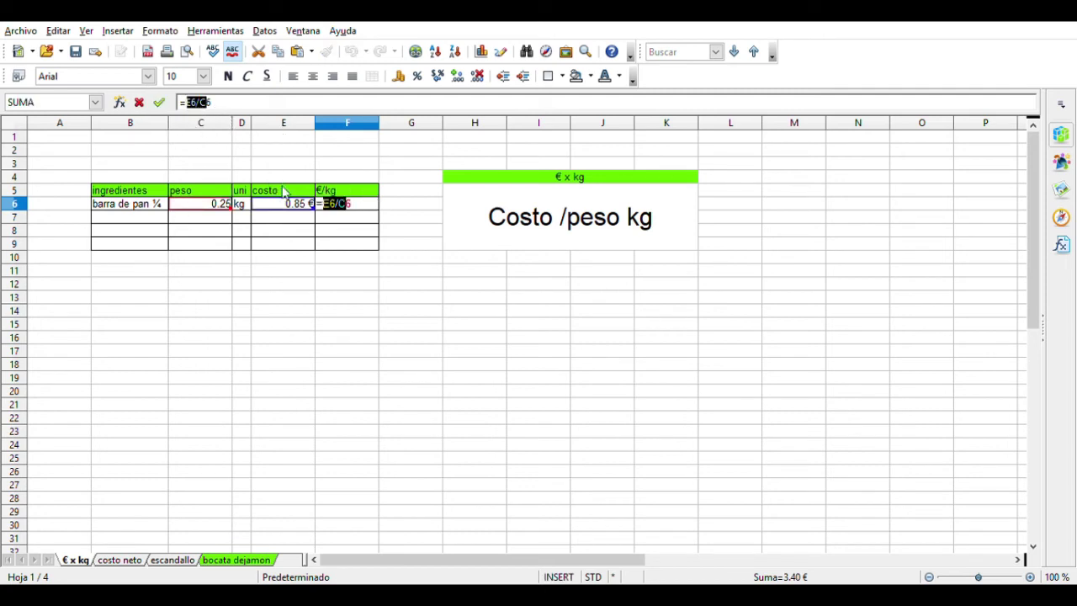
left_click(337, 302)
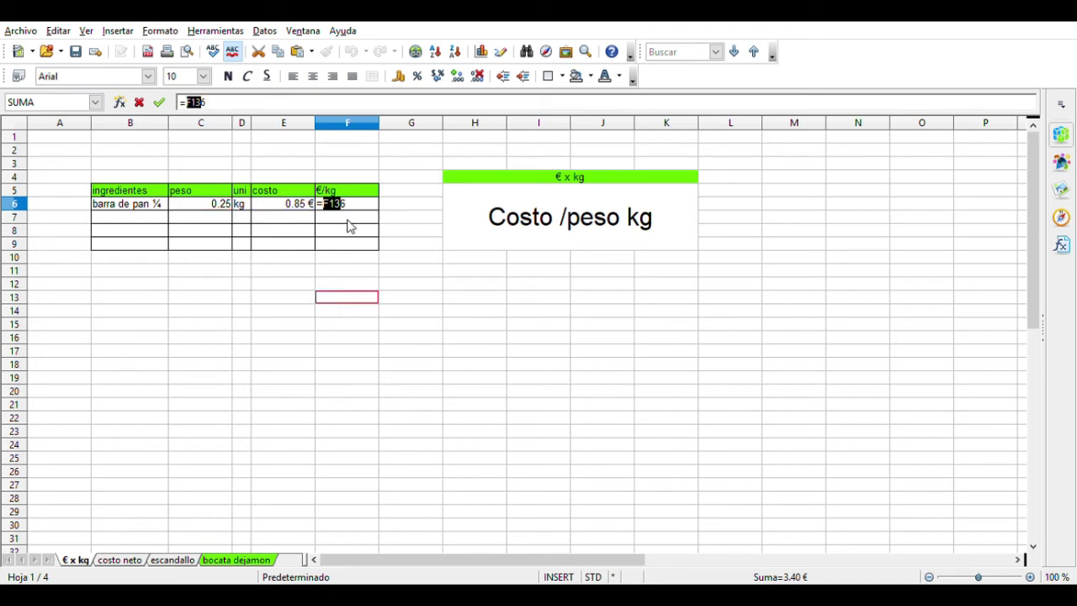
key("ctrl+z")
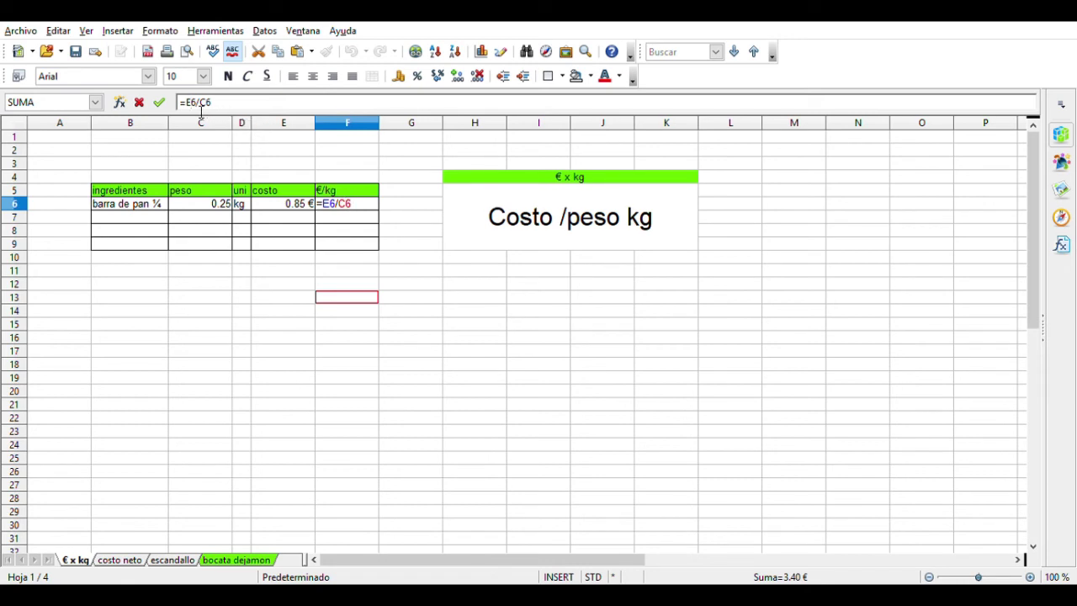
key("shift+Left")
key("shift+Left")
key("Return")
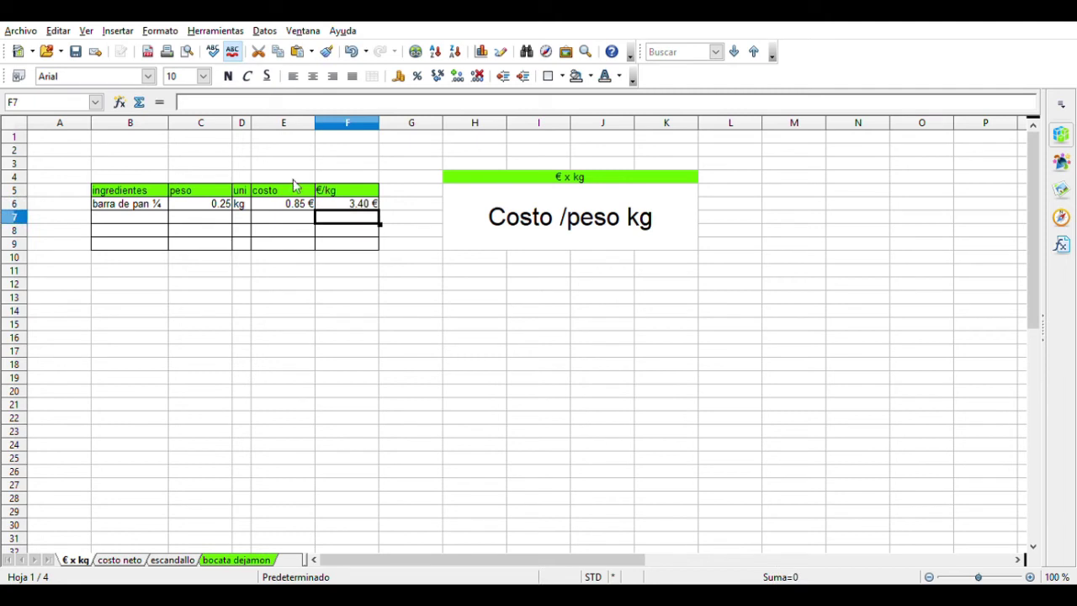
left_click(341, 208)
double_click(341, 209)
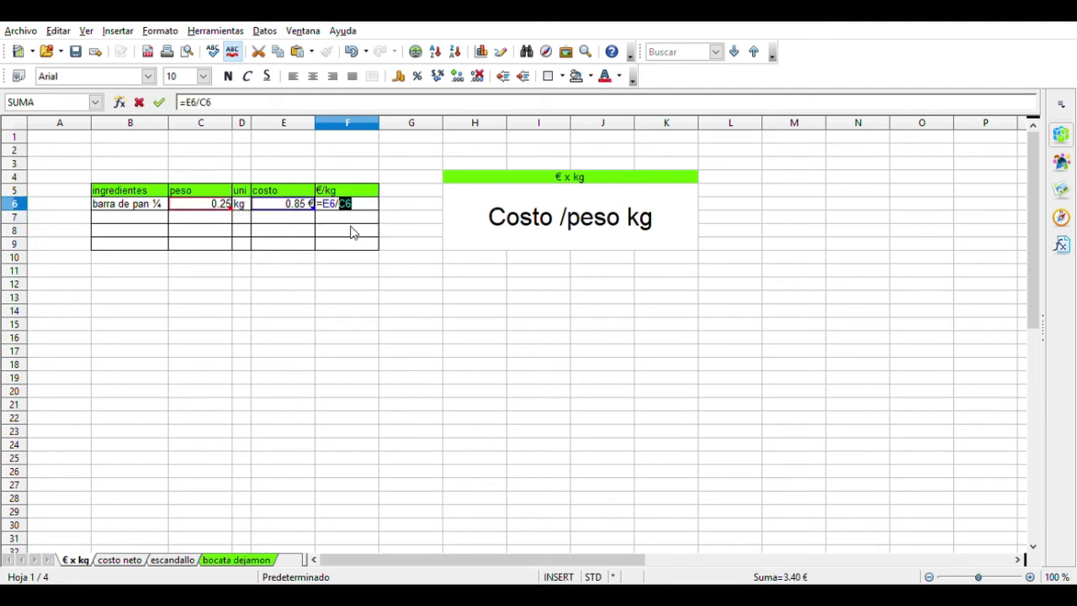
key("Escape")
key("Return")
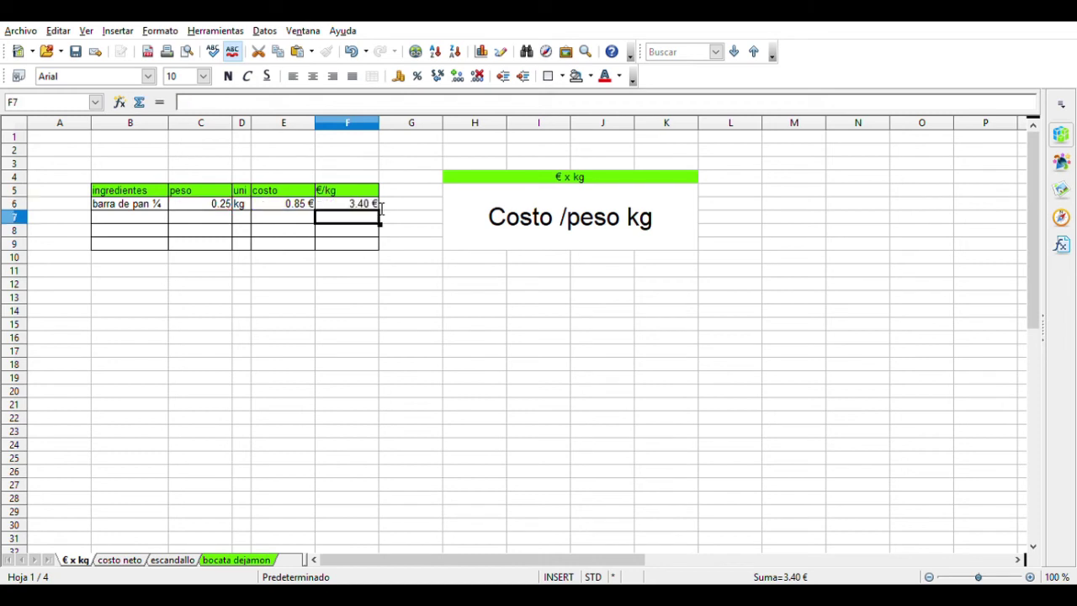
Step: On the bocata dejamon sheet, enter 3.40 as the costo kg of pan in F9
left_click(211, 560)
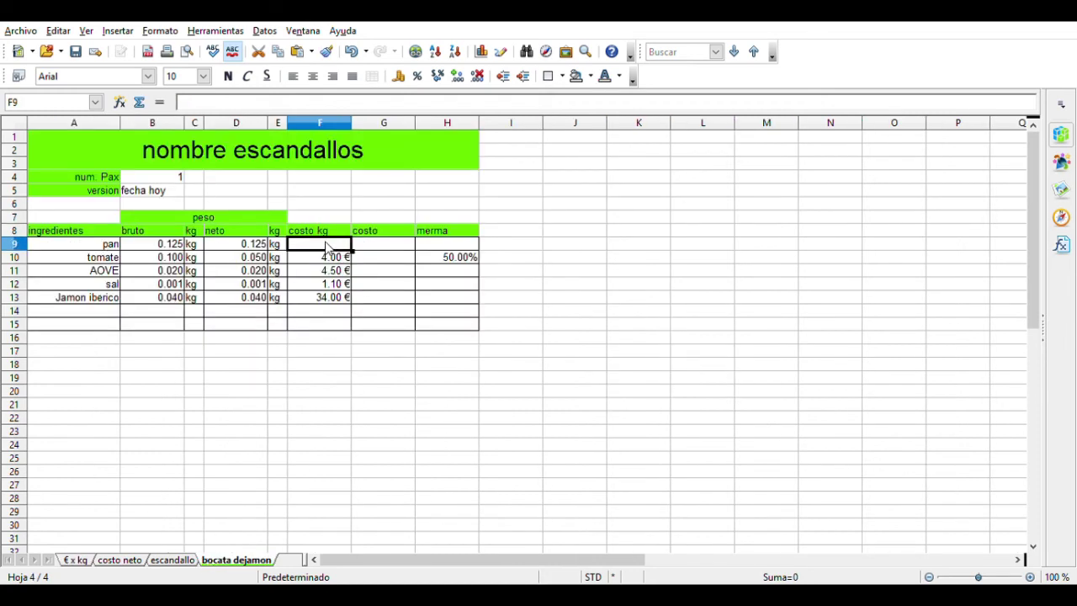
type("3.40")
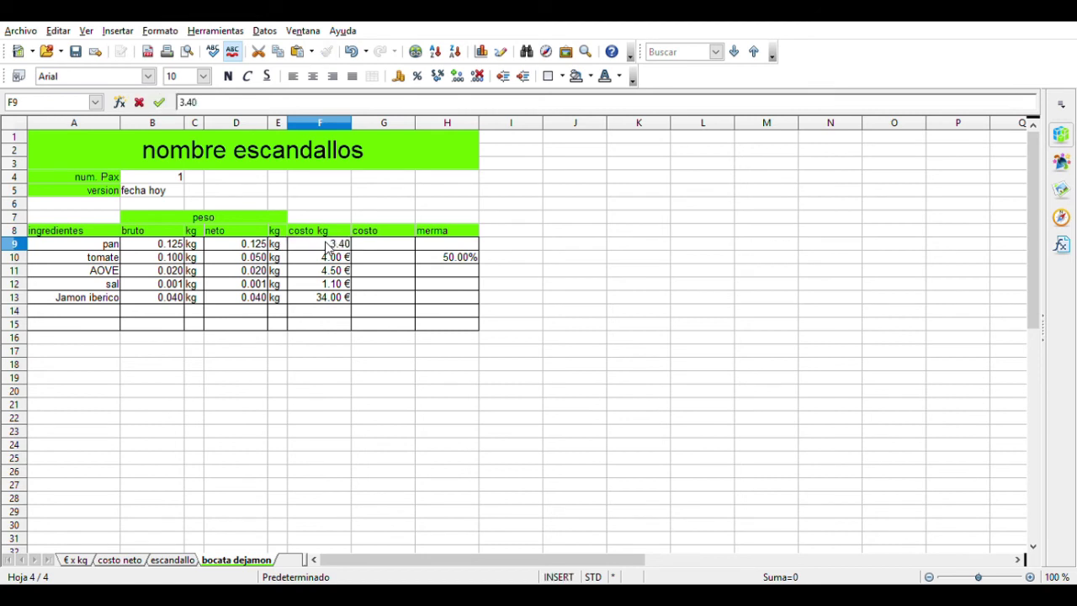
key("Return")
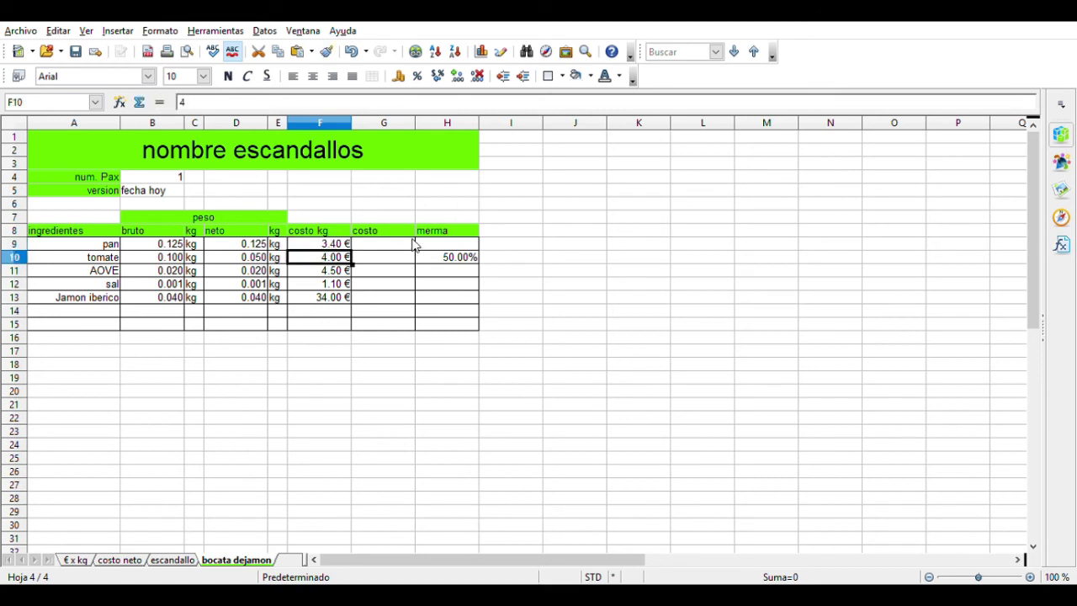
Step: Calculate the costo of pan in G9 with =B9*F9 and copy the formula down to G13 for the other ingredients
left_click(392, 250)
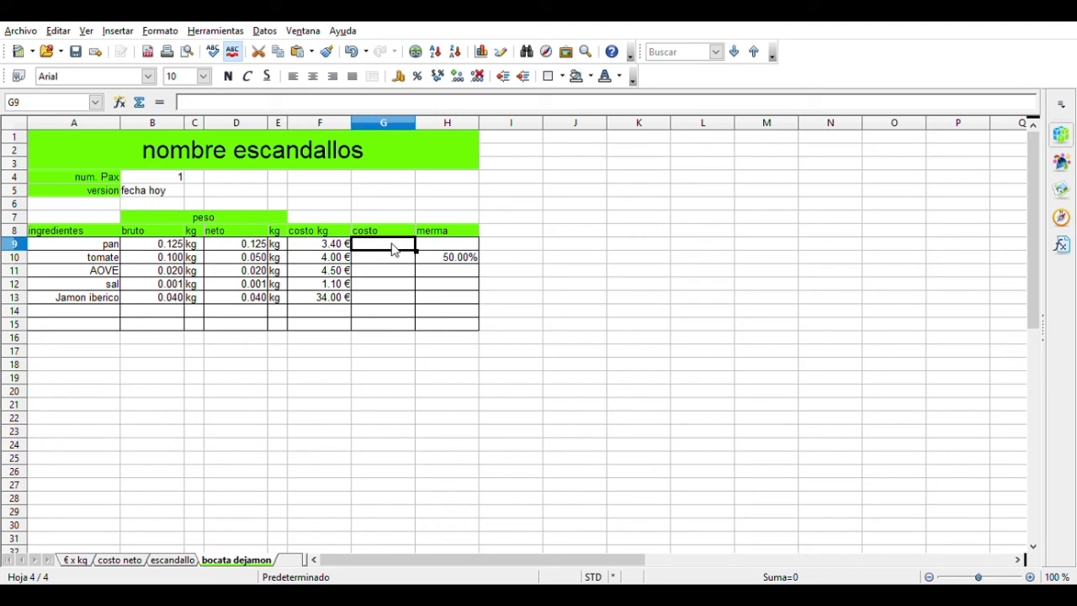
type("=")
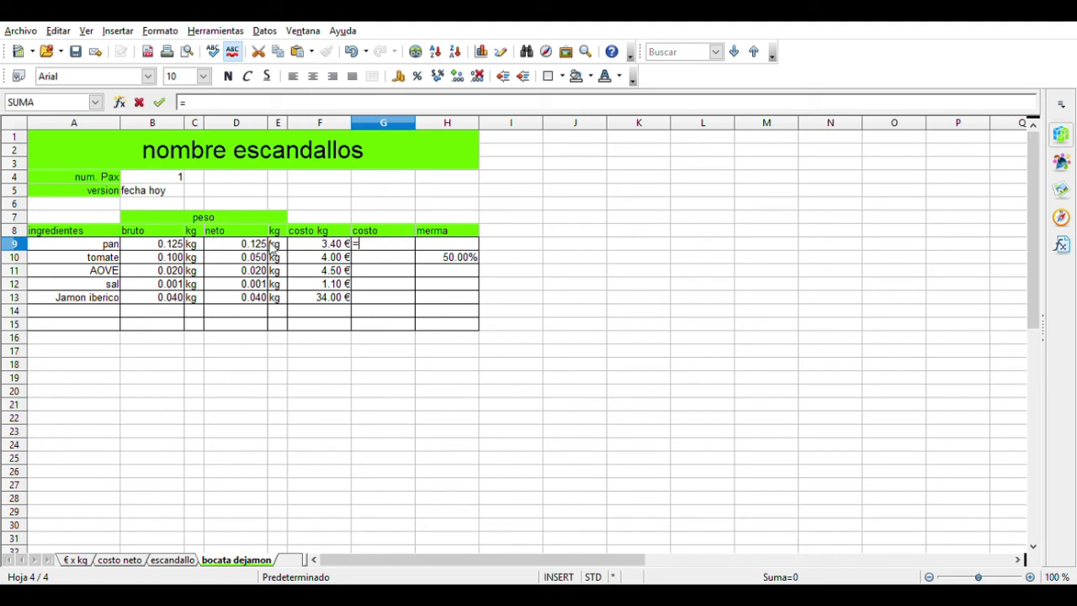
left_click(171, 247)
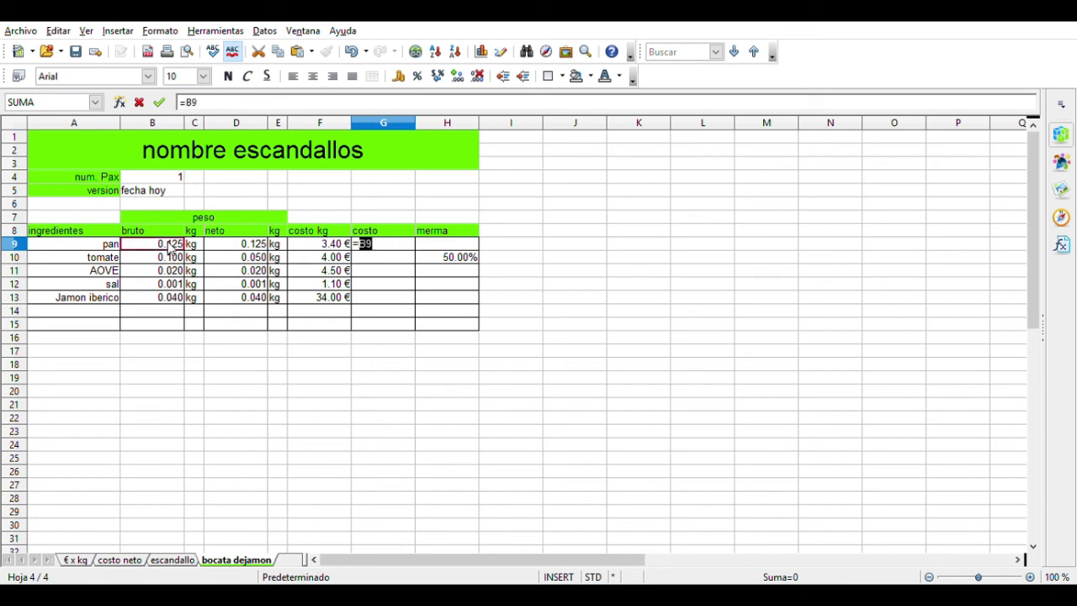
type("*")
left_click(329, 246)
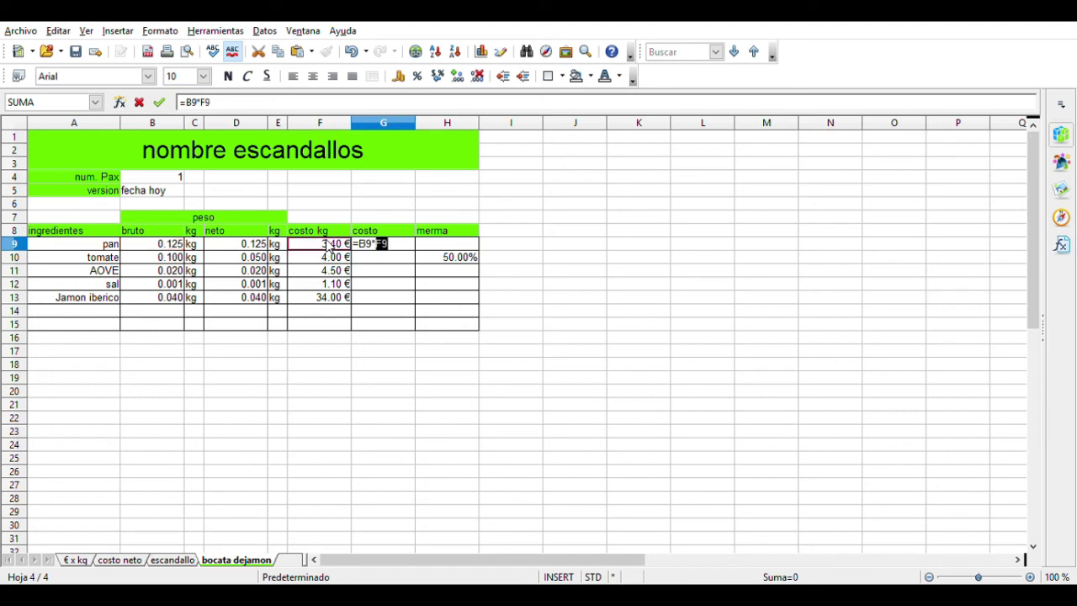
key("Return")
left_click(402, 245)
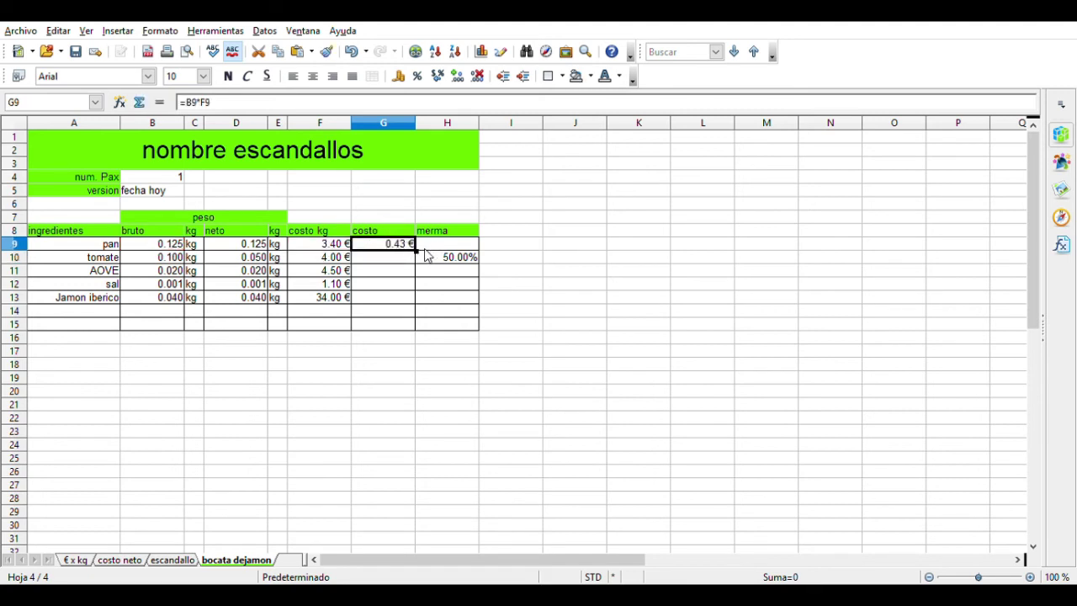
left_click_drag(429, 265, 423, 323)
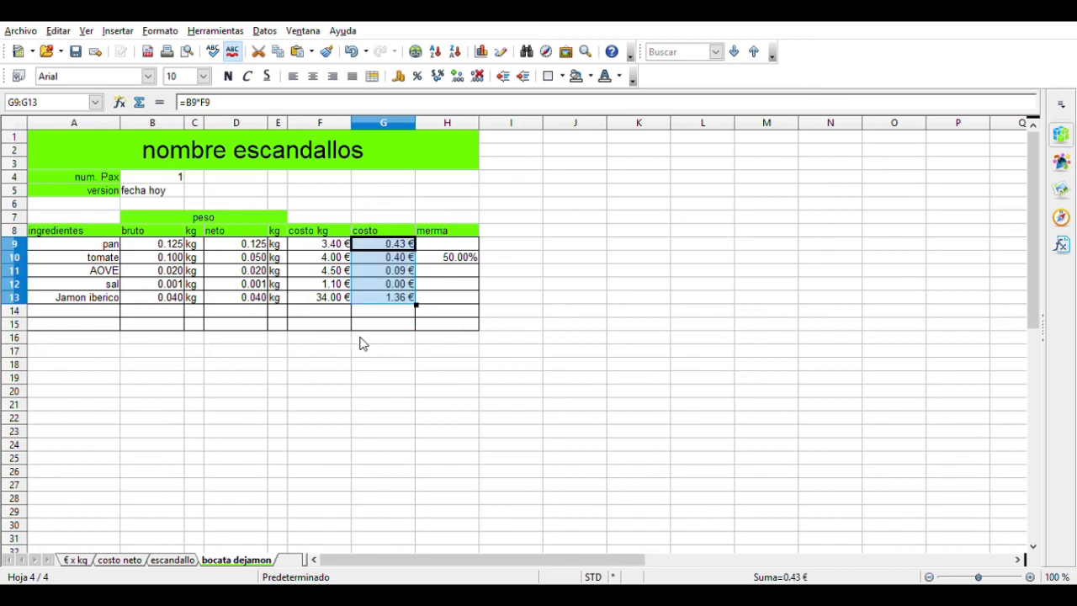
Step: Label cell F16 below the ingredients table "coste total"
left_click(328, 341)
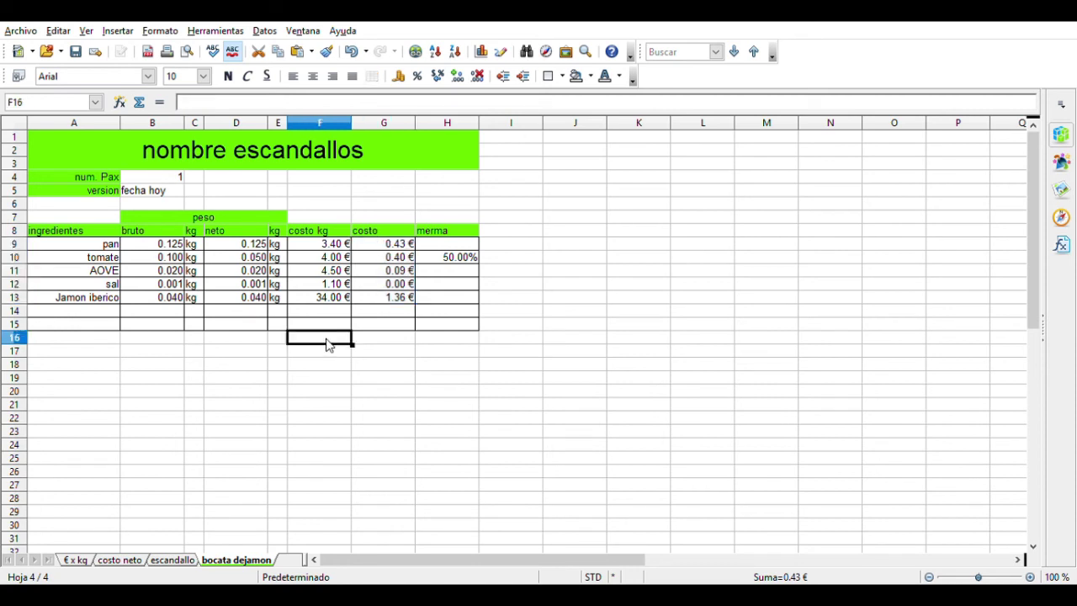
type("coste")
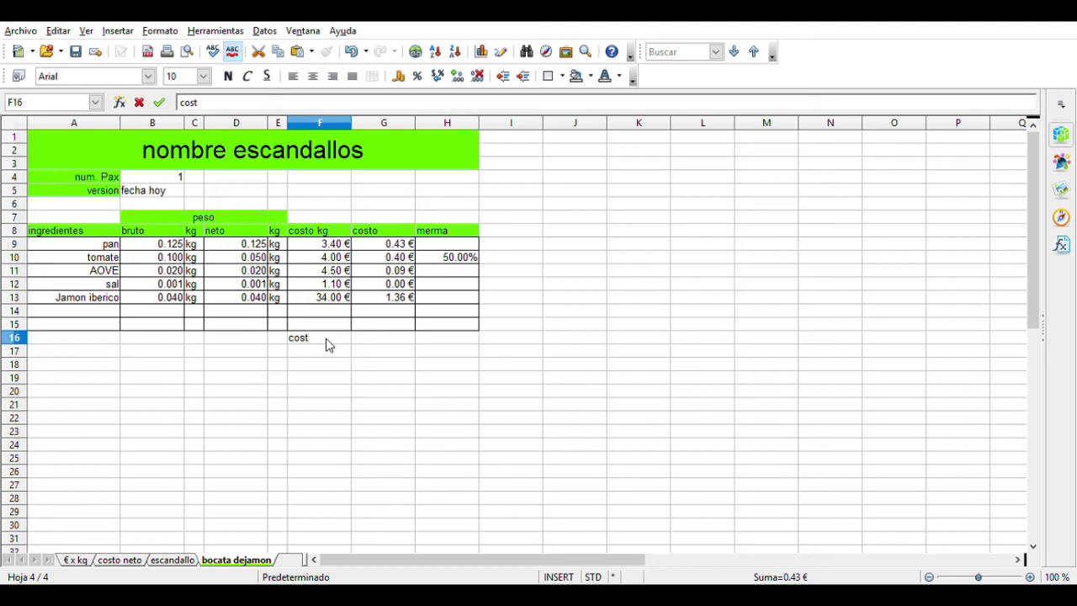
type("o")
key("BackSpace")
type("total")
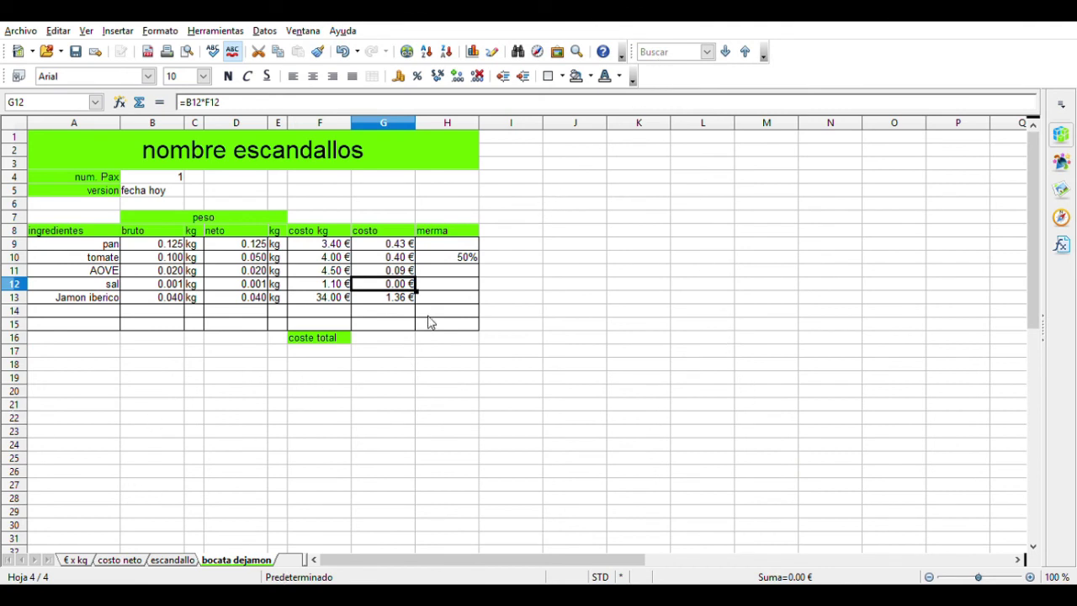
Step: Total the costo column in G16 with =SUMA(G9:G15)
left_click(380, 342)
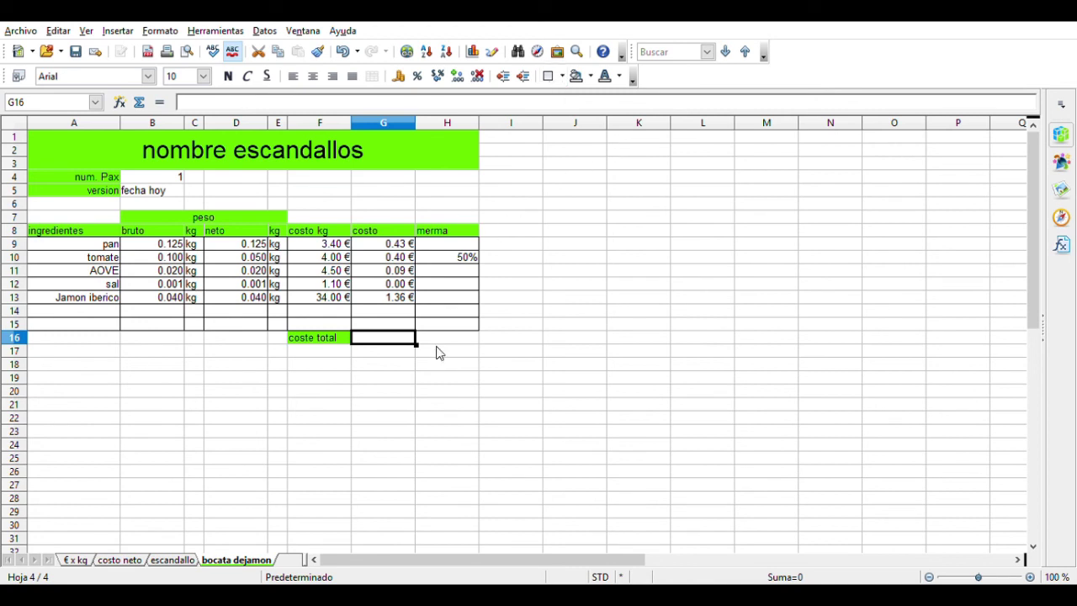
key("Down")
key("Down")
key("Down")
left_click(380, 337)
left_click(138, 102)
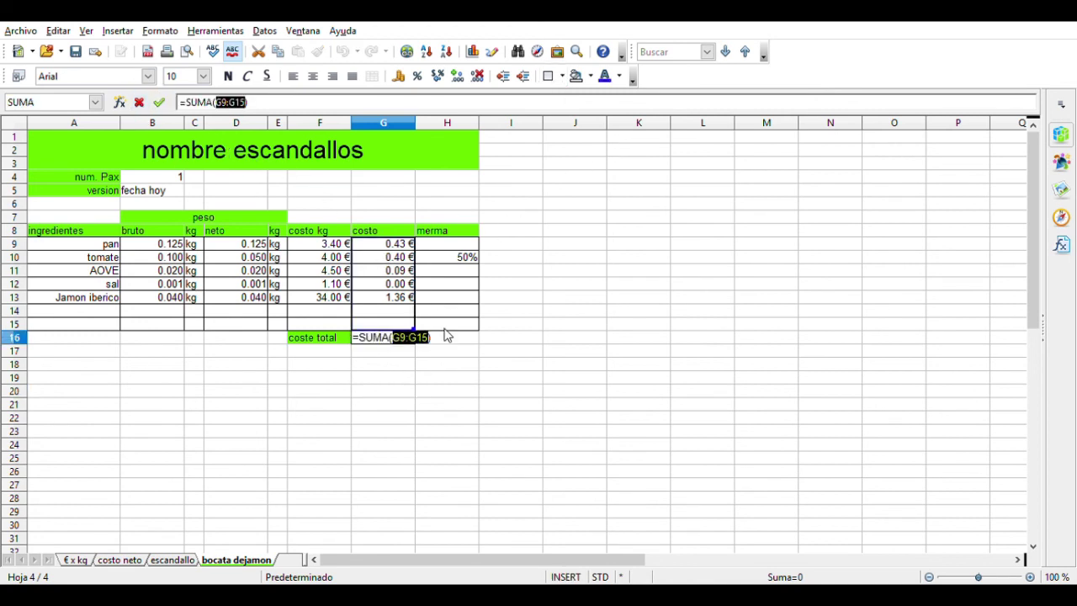
key("Return")
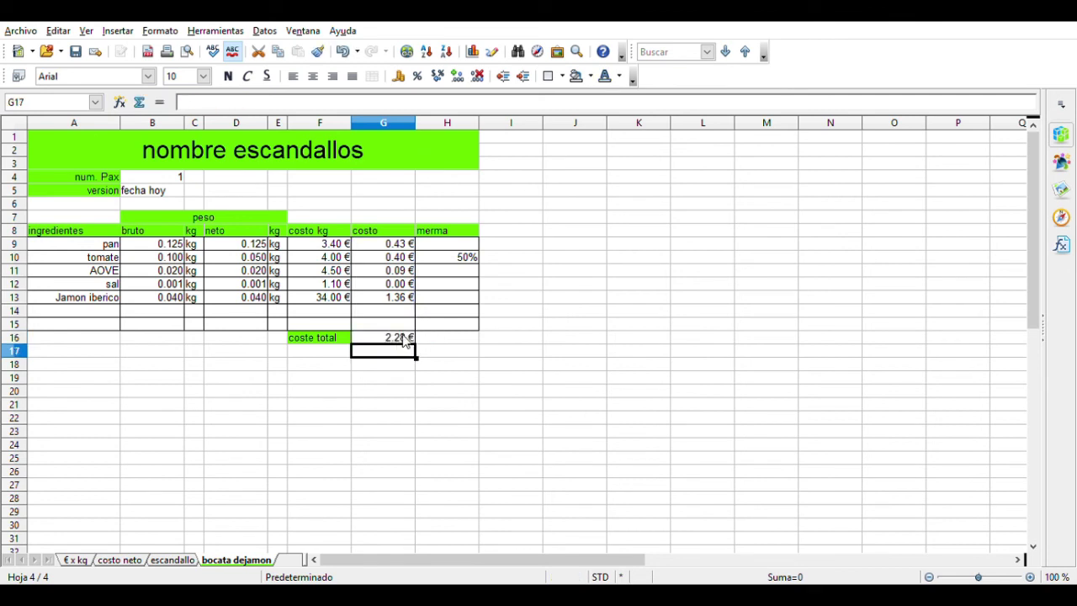
Step: Enter the label "costo kg" in F17 and correct the label in F16 to "costo total"
left_click(337, 352)
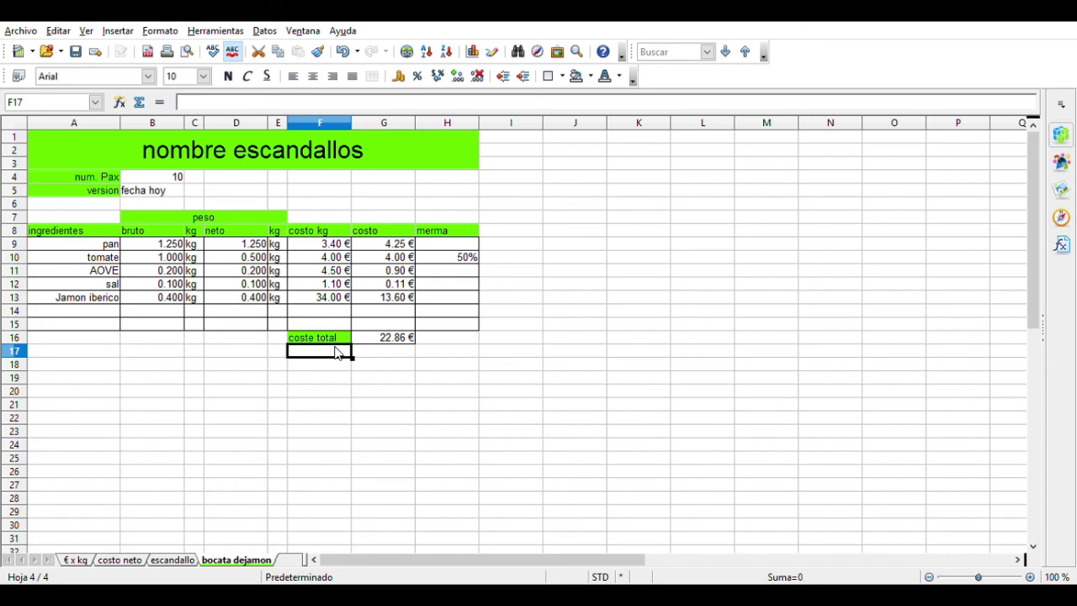
type("costo")
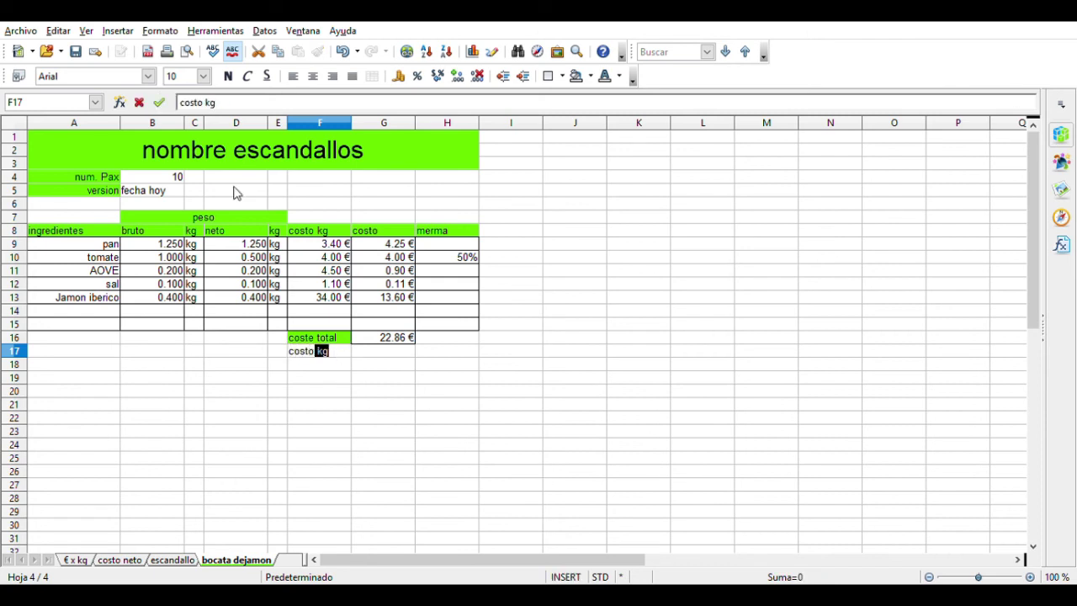
left_click(315, 338)
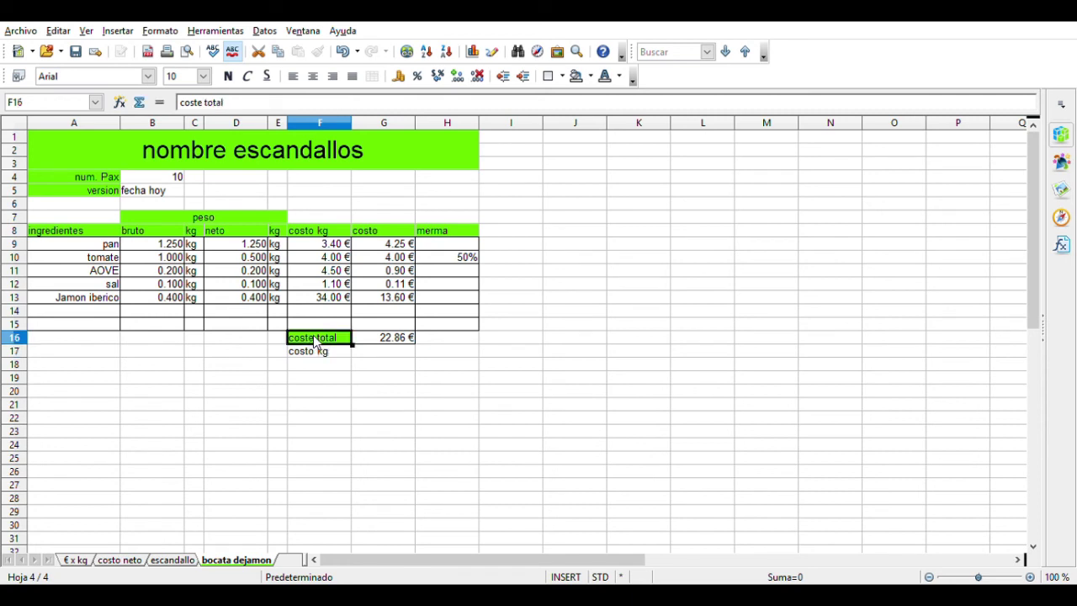
double_click(316, 339)
key("shift+Left")
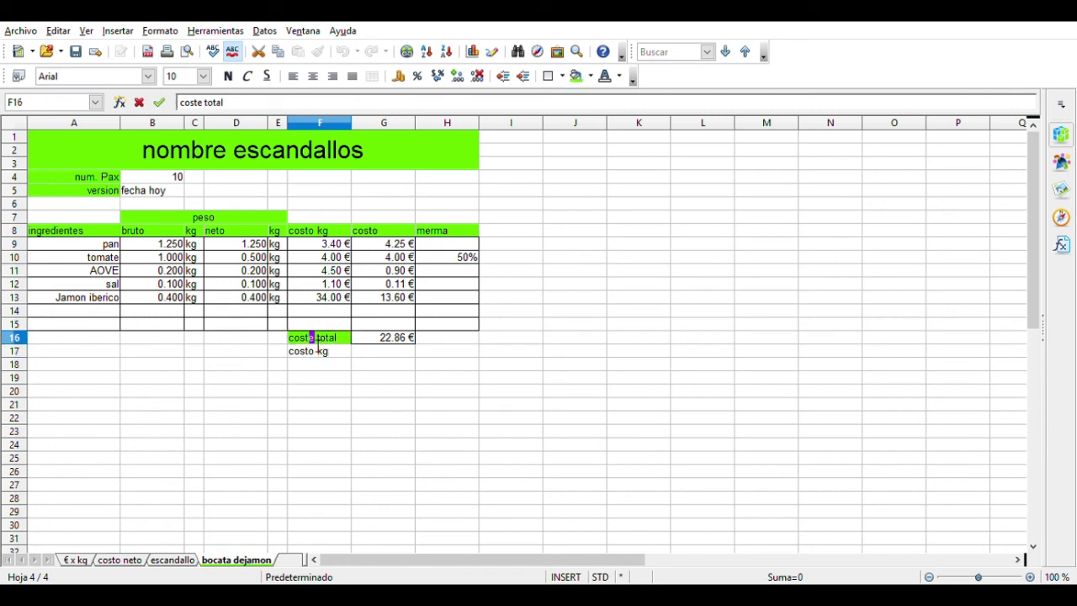
type("o")
Step: Change the label in F17 to "costo racion"
left_click(337, 353)
double_click(337, 355)
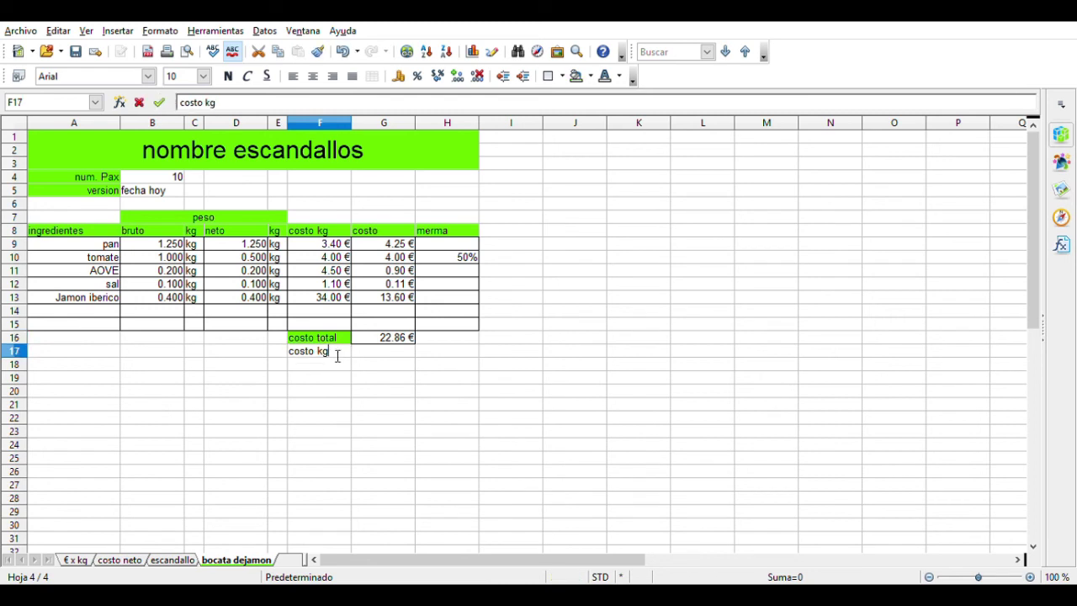
double_click(325, 355)
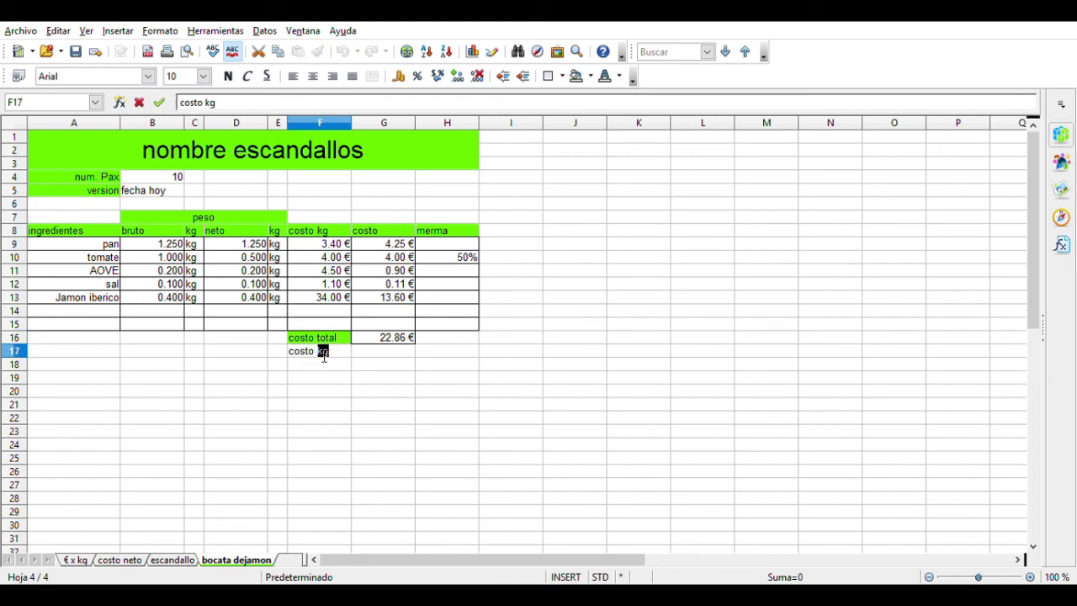
type("racion")
left_click(390, 354)
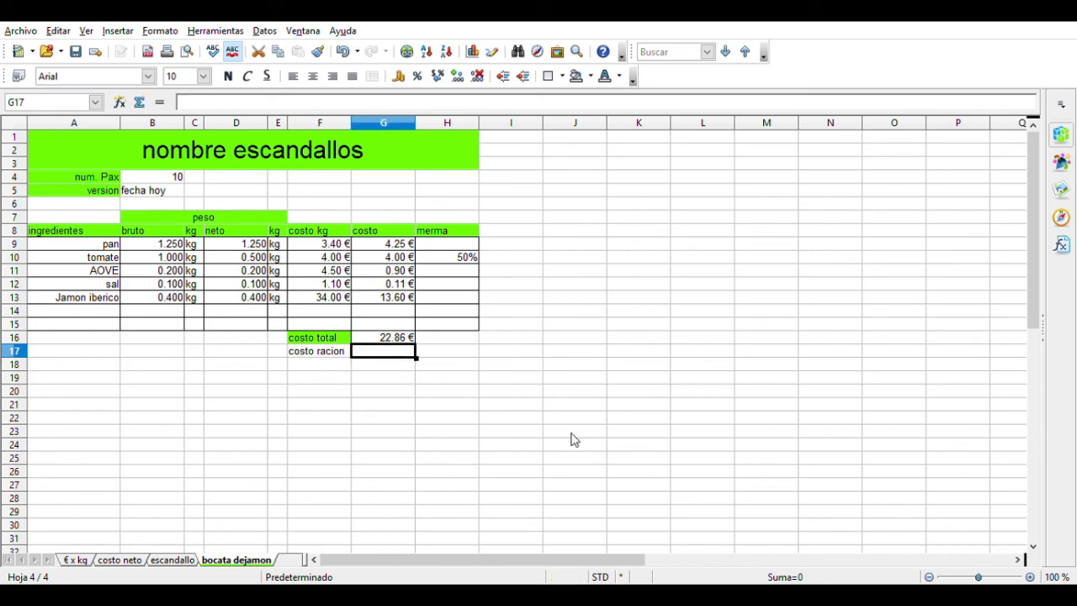
Step: Calculate the costo racion in G17 by dividing the total cost by the number of portions with =G16/B4
type("=")
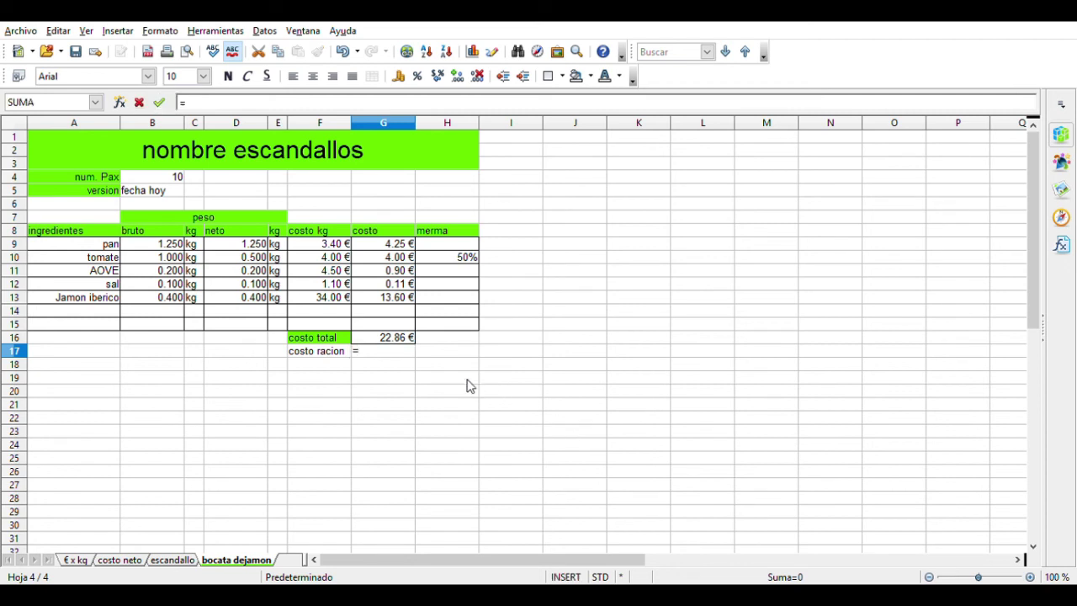
left_click(384, 338)
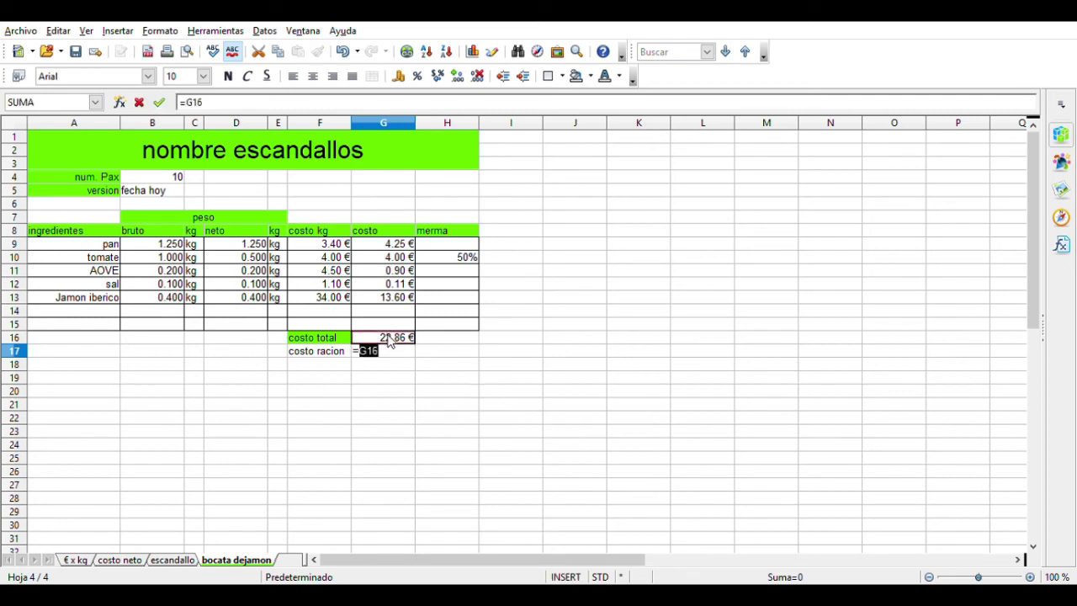
type("/")
left_click(172, 178)
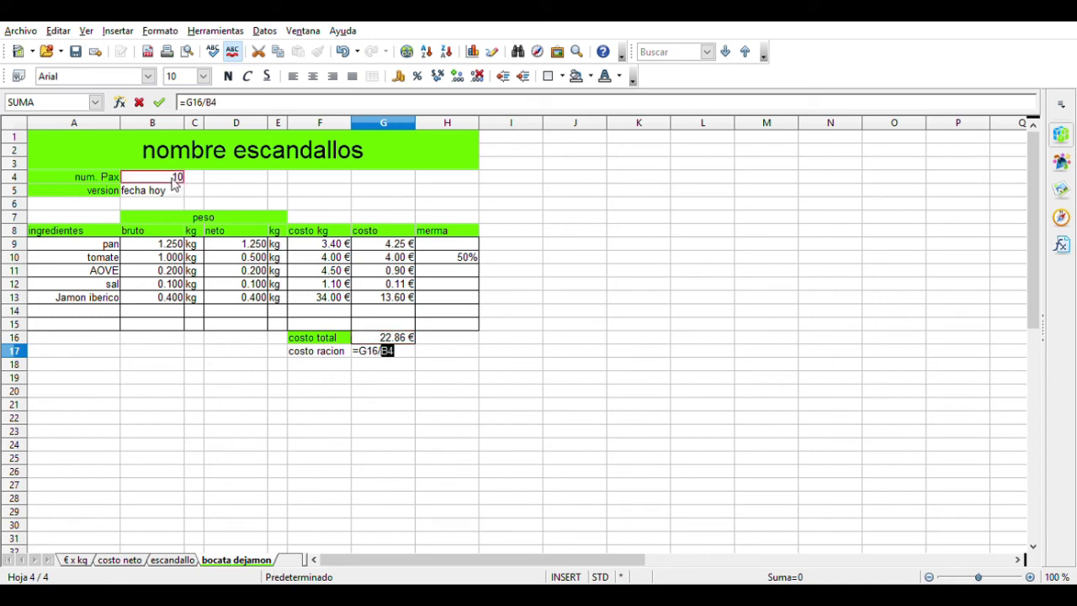
key("Return")
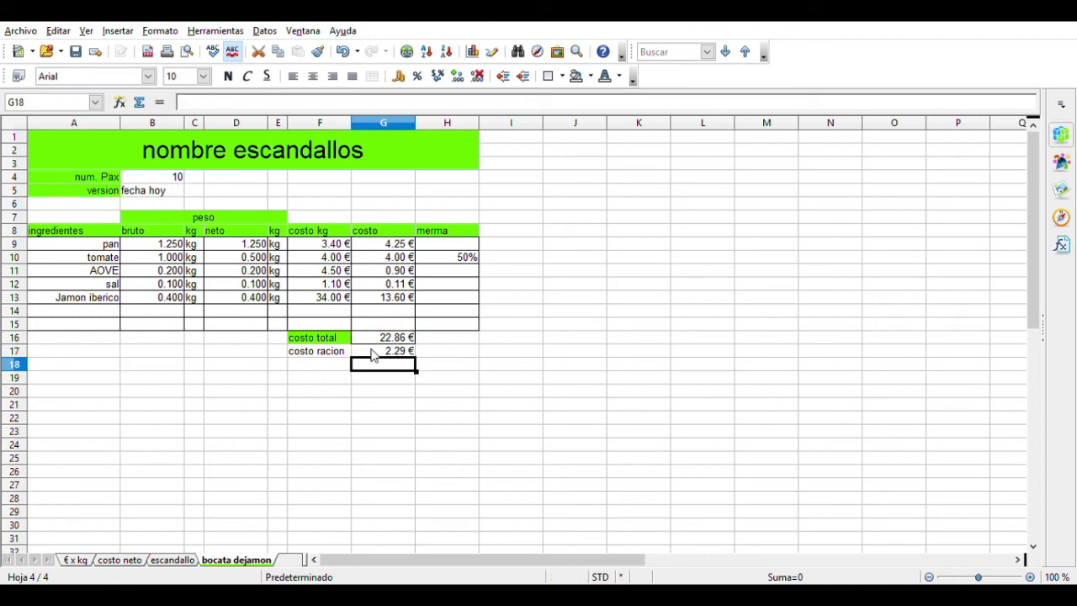
Step: Fill the costo racion label in F17 with green and add a border around its value cell G17
left_click(335, 354)
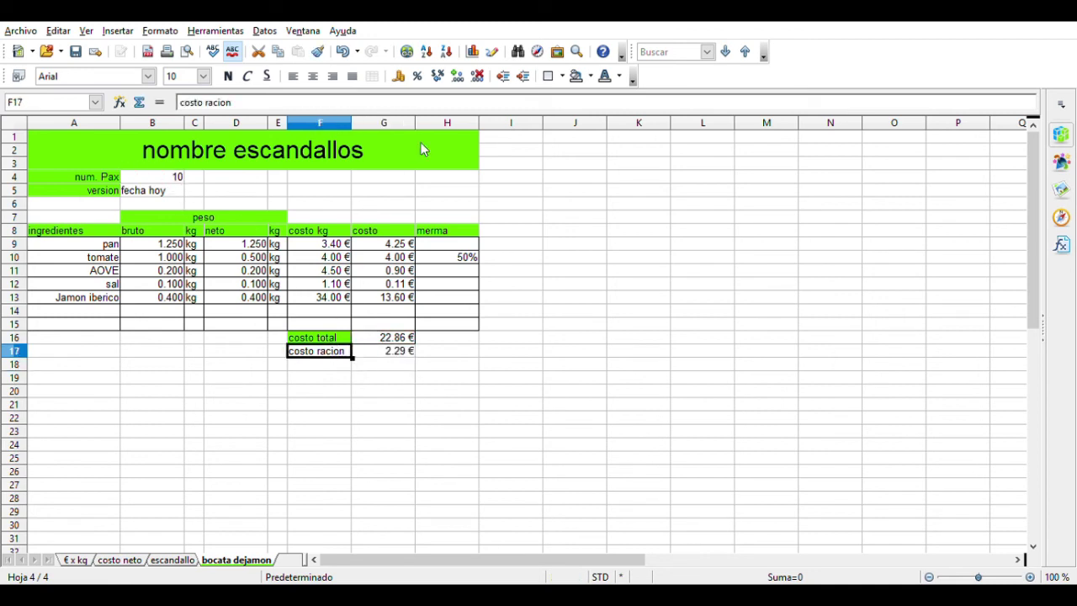
left_click(588, 75)
left_click(405, 350)
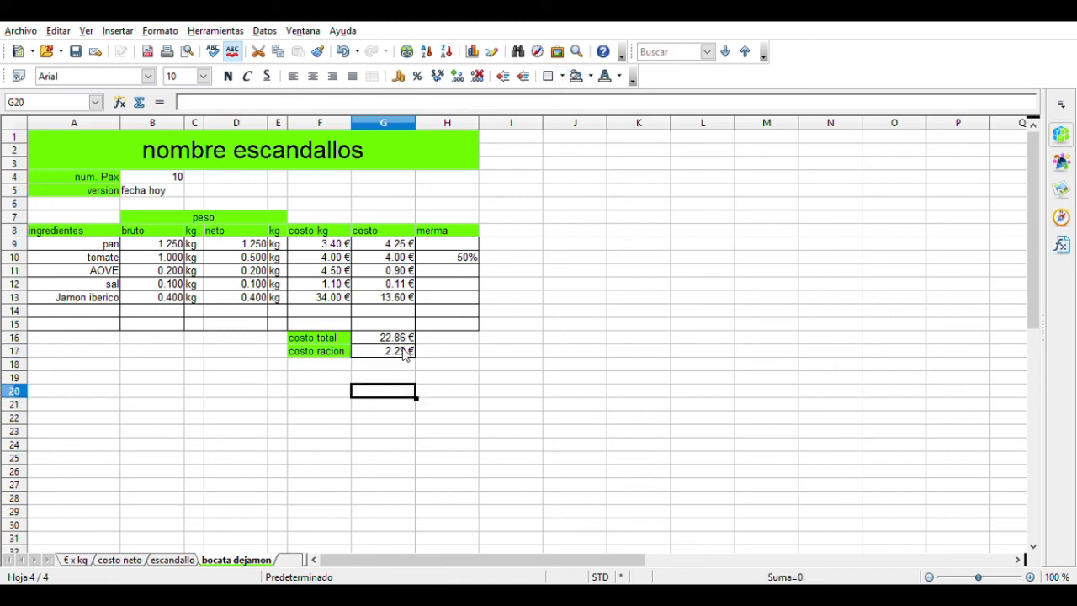
left_click(403, 353)
Step: Enter the label "pvp" in F18 and format the labels in F16:F18 with right alignment and green fill
left_click(332, 371)
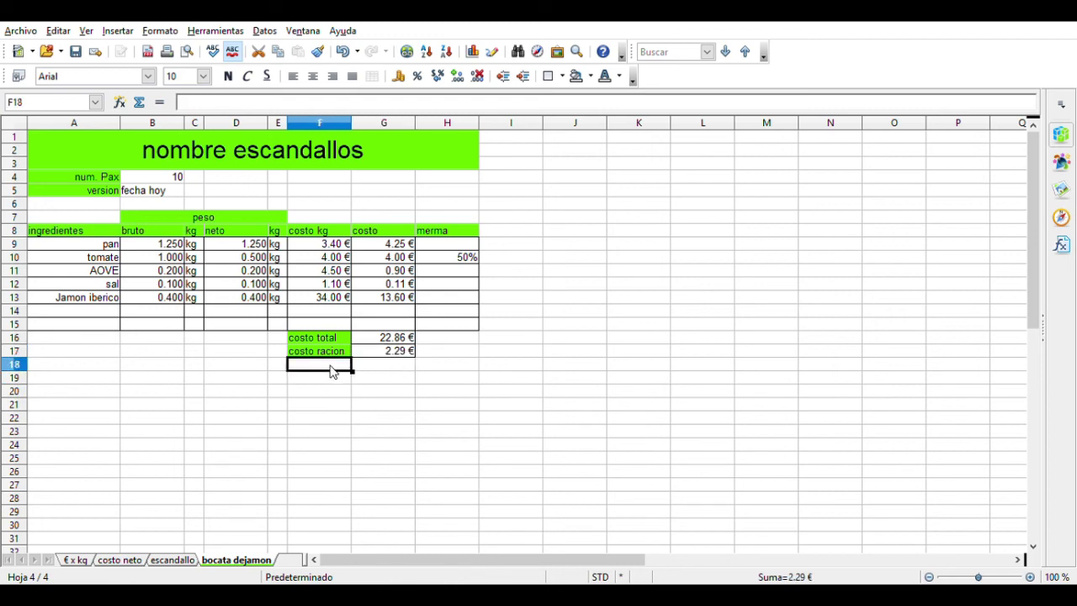
type("p")
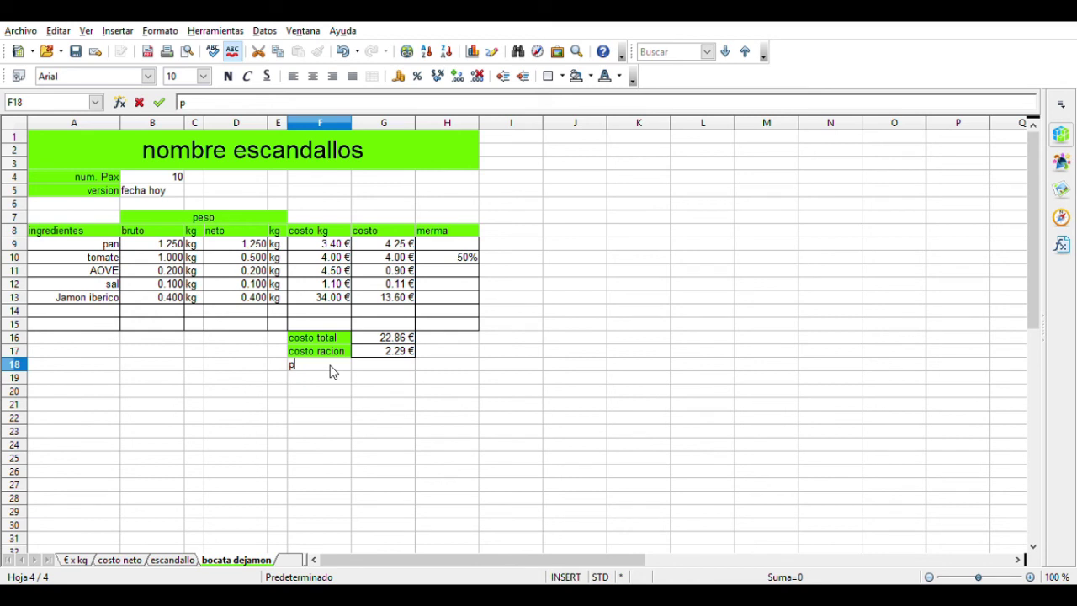
type("vp")
left_click_drag(345, 338, 345, 371)
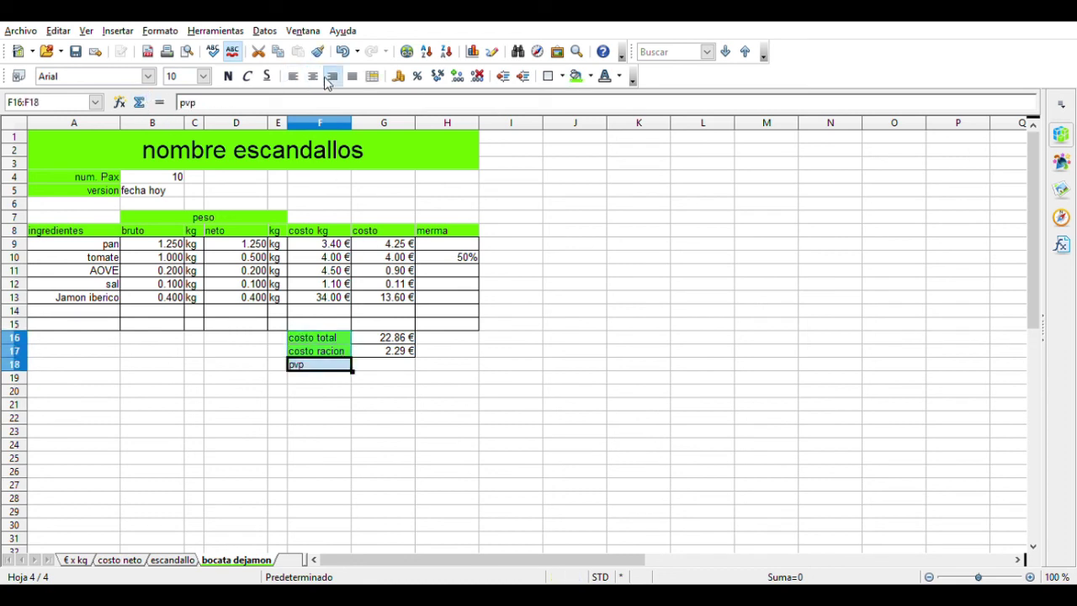
left_click(334, 77)
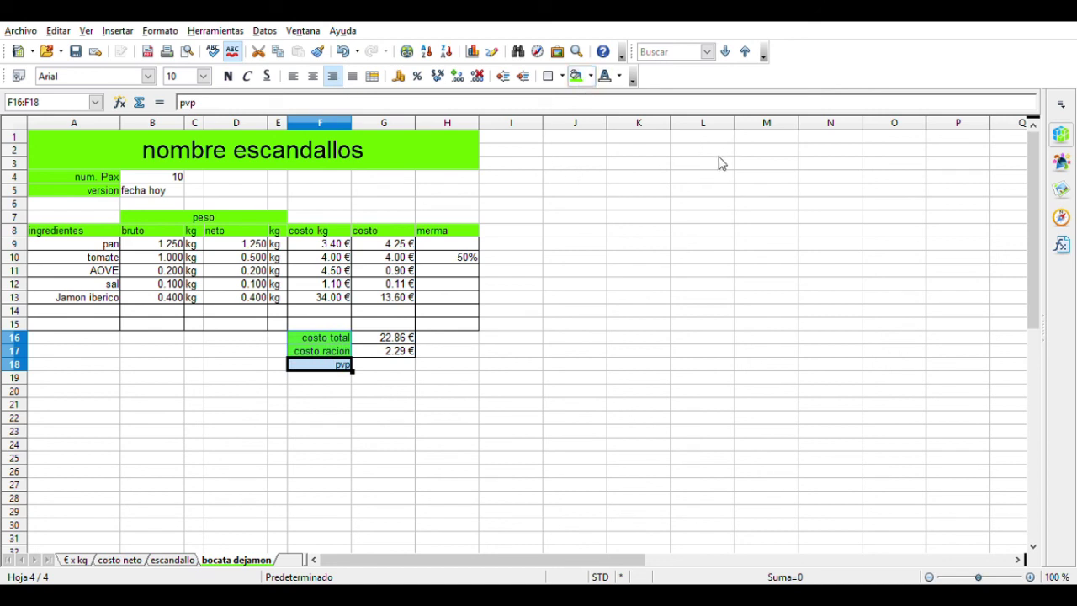
Step: Calculate the pvp in G18 from the portion cost with the formula =G17*3.5
left_click(385, 364)
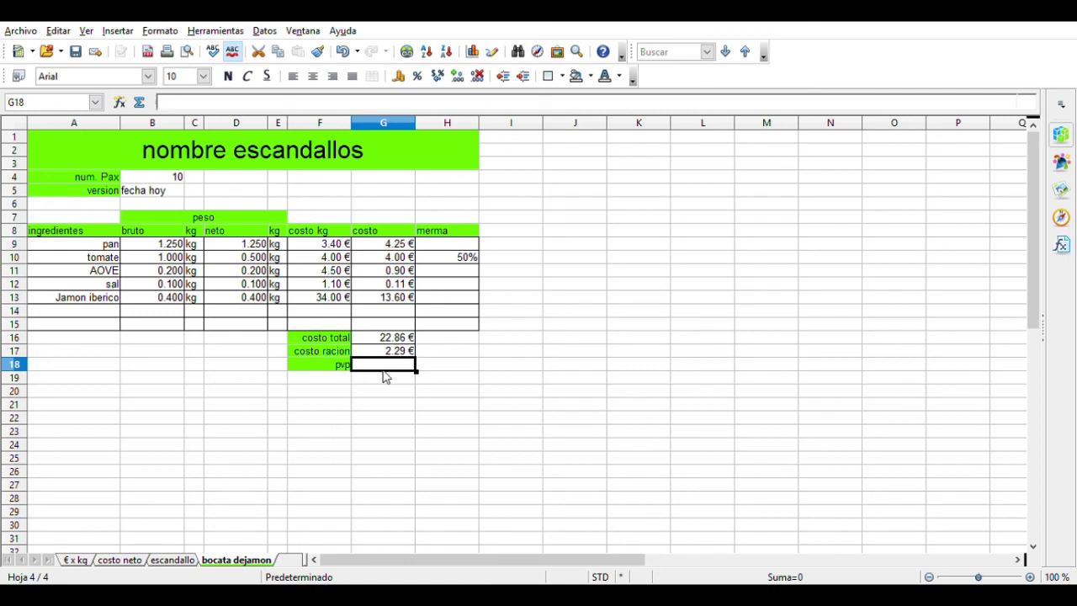
type("=")
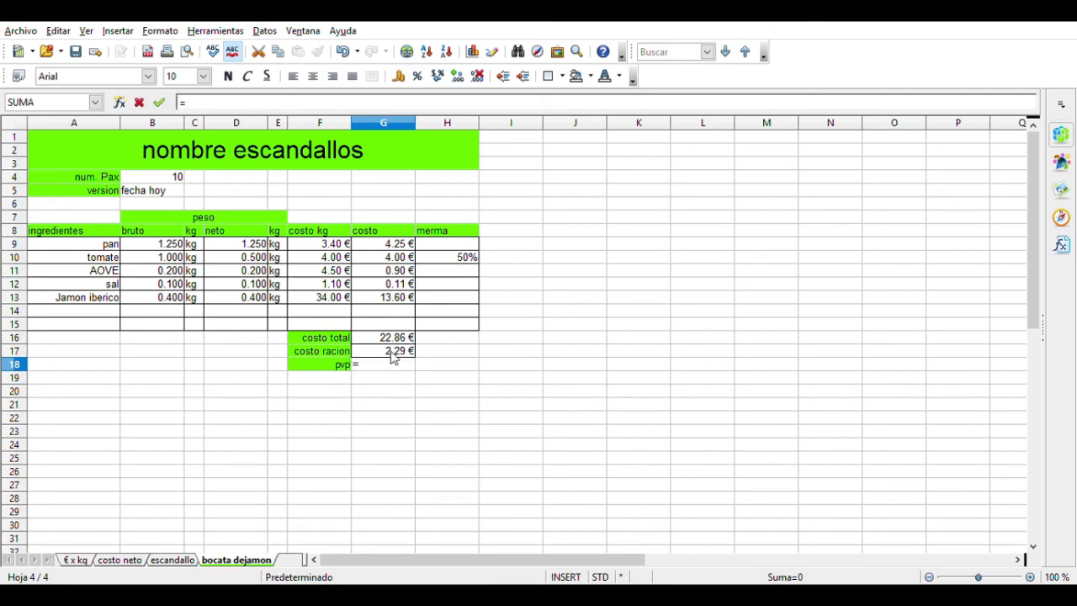
left_click(392, 352)
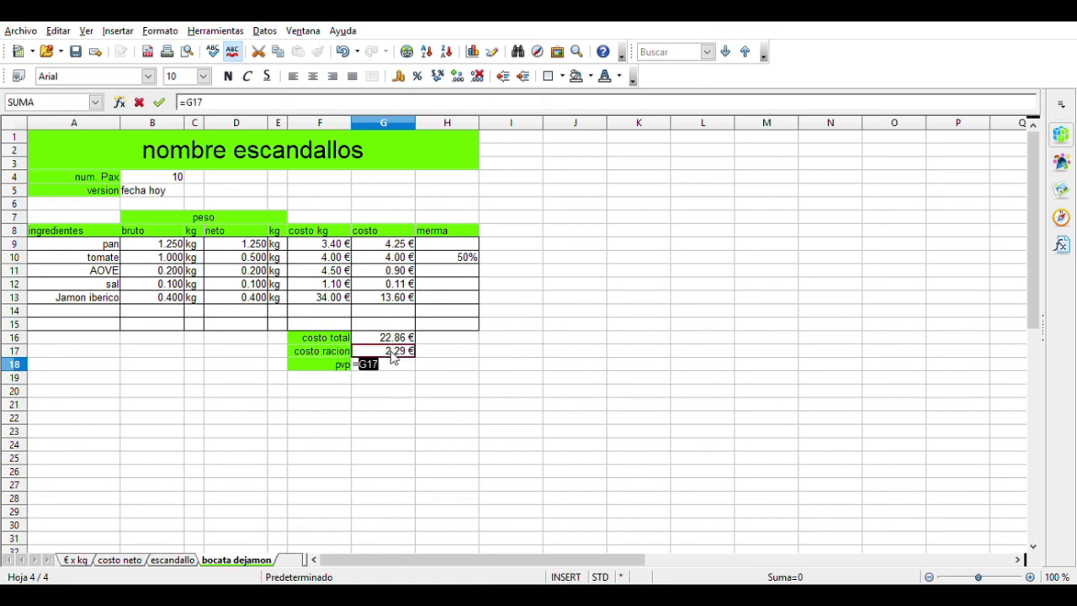
type("*3.5")
key("BackSpace")
key("BackSpace")
type("4")
key("BackSpace")
key("BackSpace")
type("*5")
key("BackSpace")
type("3.5")
key("Return")
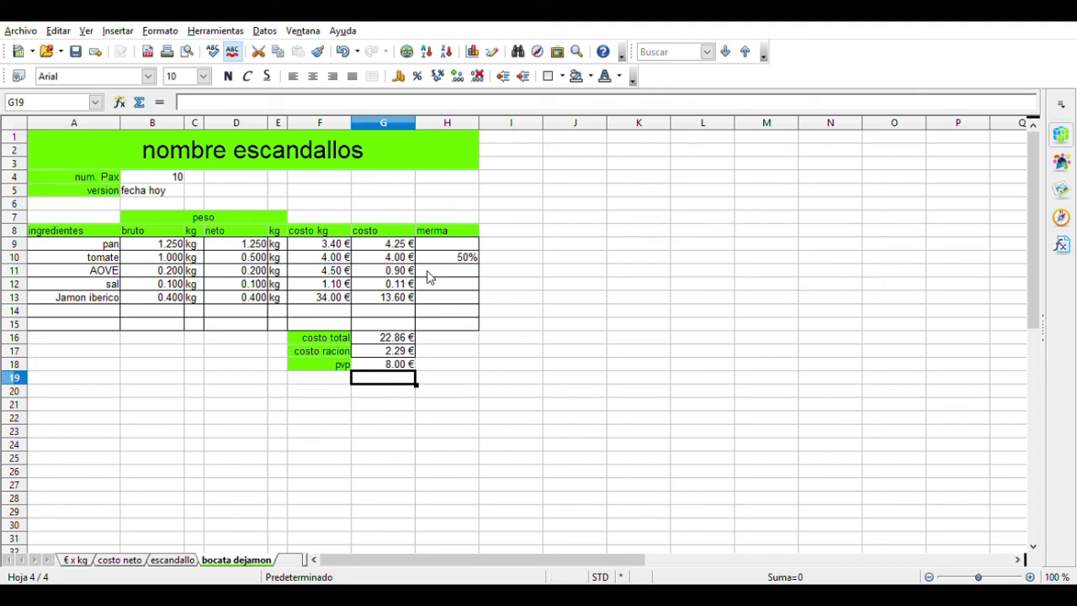
Step: Change the multiplier in the pvp formula in G18 to 2.5
left_click(398, 365)
double_click(399, 366)
left_click_drag(404, 367, 392, 371)
type("2.5")
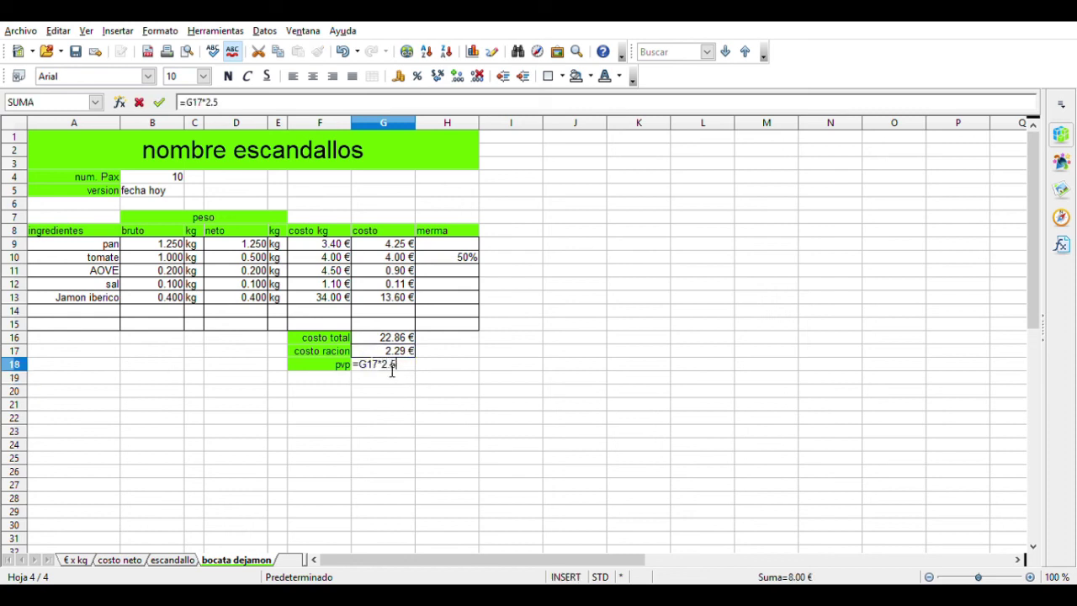
key("Return")
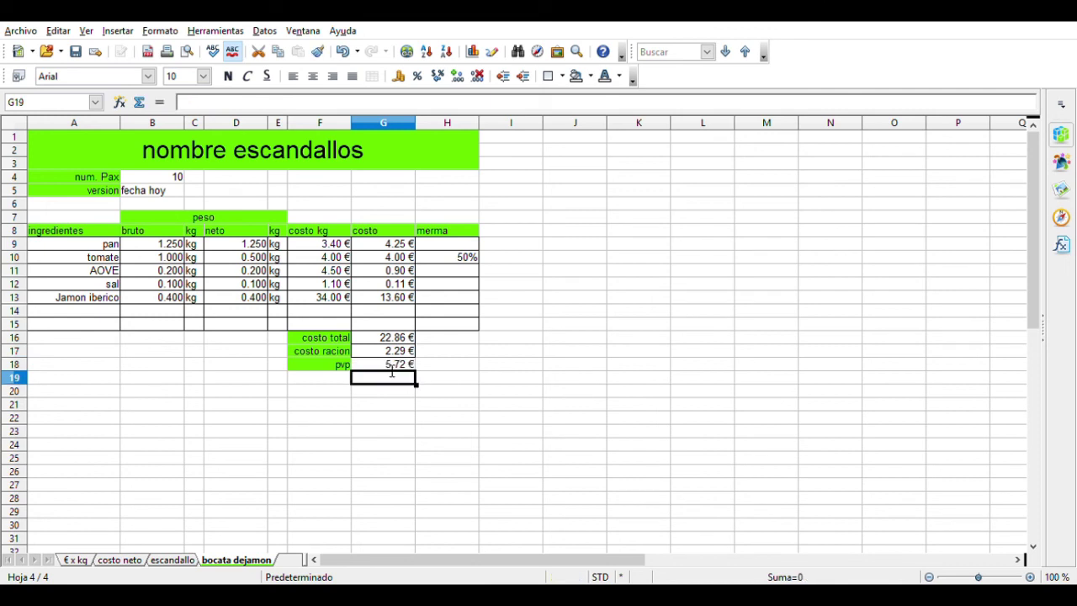
Step: Set the multiplier in the pvp formula in G18 to 3
left_click(402, 367)
double_click(402, 367)
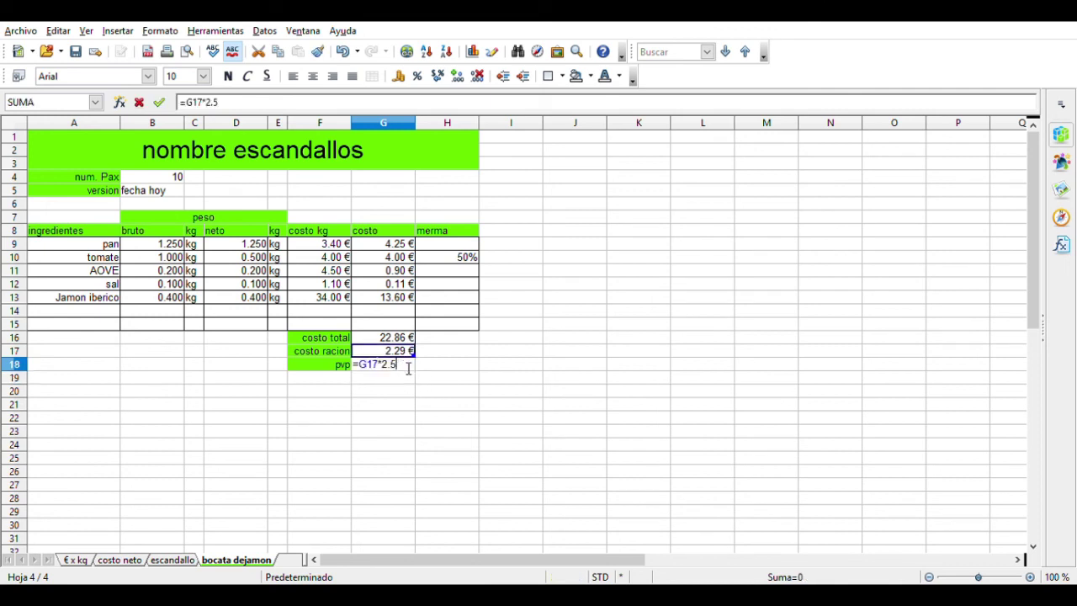
left_click_drag(396, 365, 382, 366)
type("3")
key("Return")
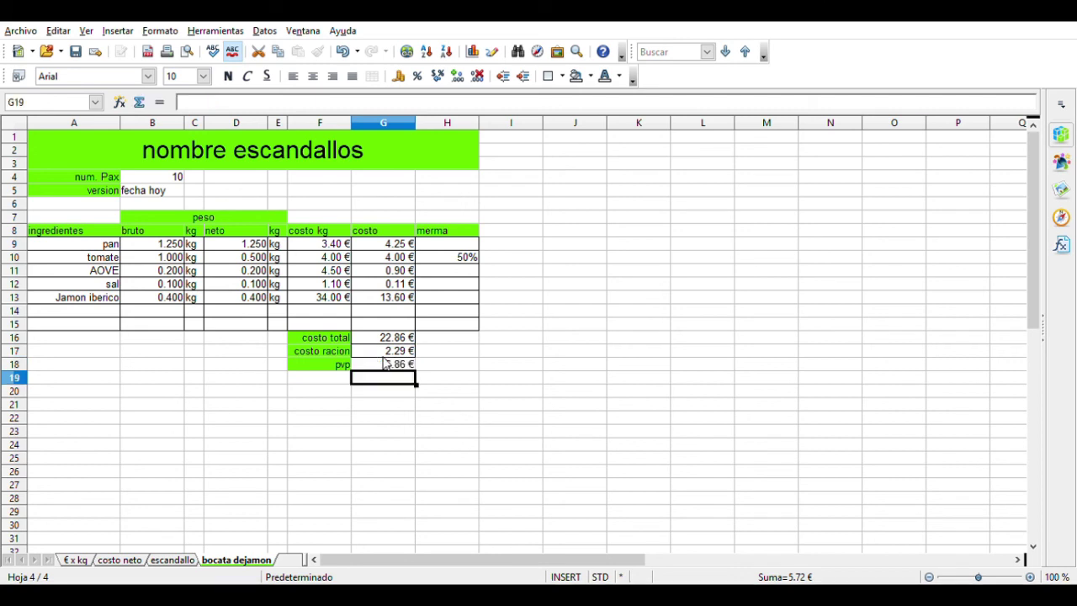
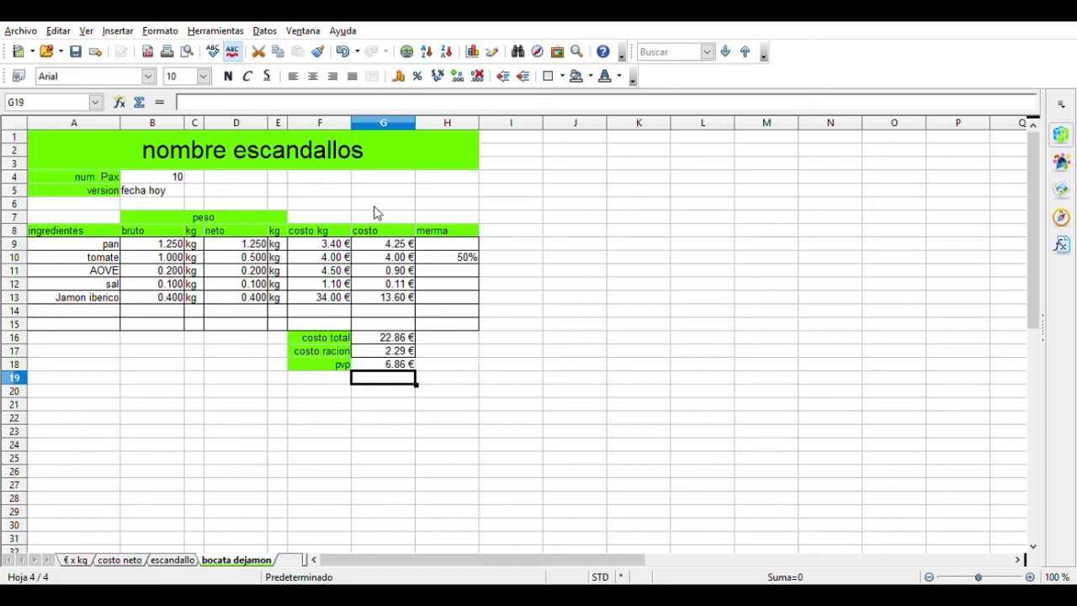
Step: Change the label in F17 to "costo kg"
left_click(340, 354)
triple_click(344, 357)
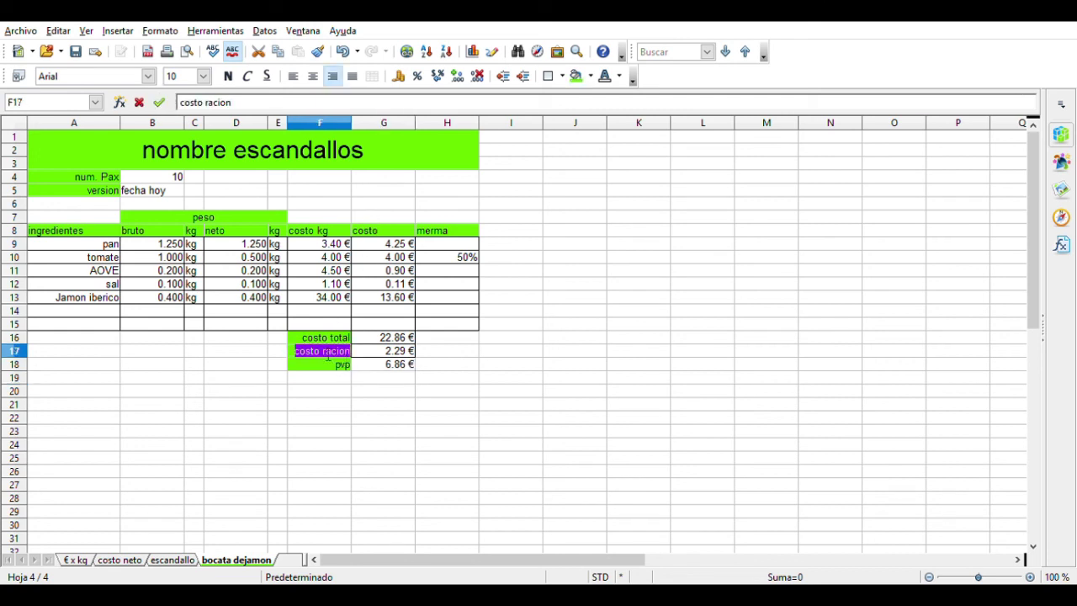
left_click(341, 354)
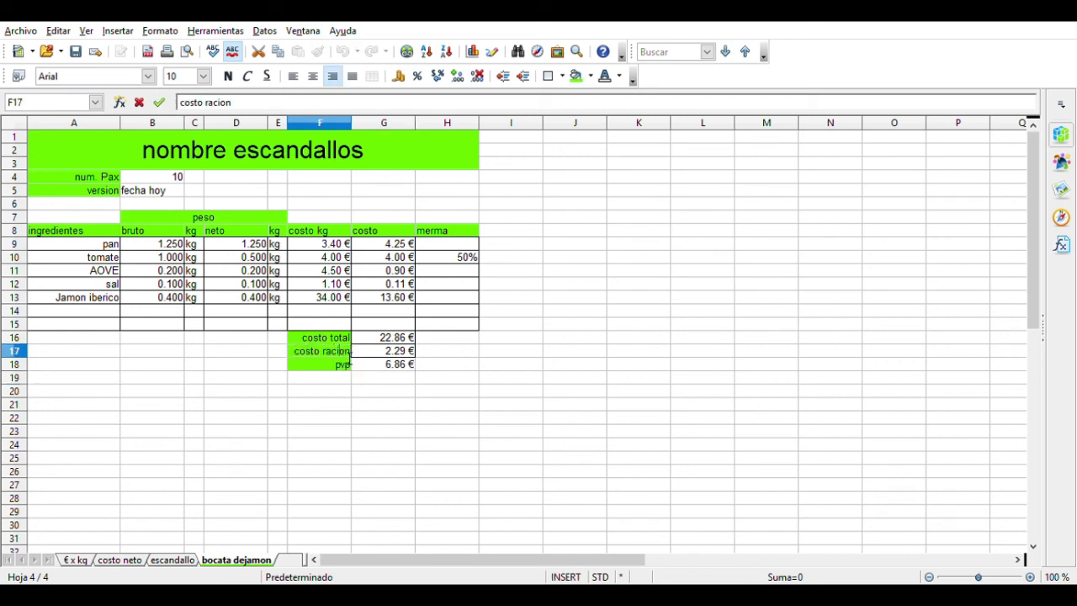
double_click(349, 357)
type("kg")
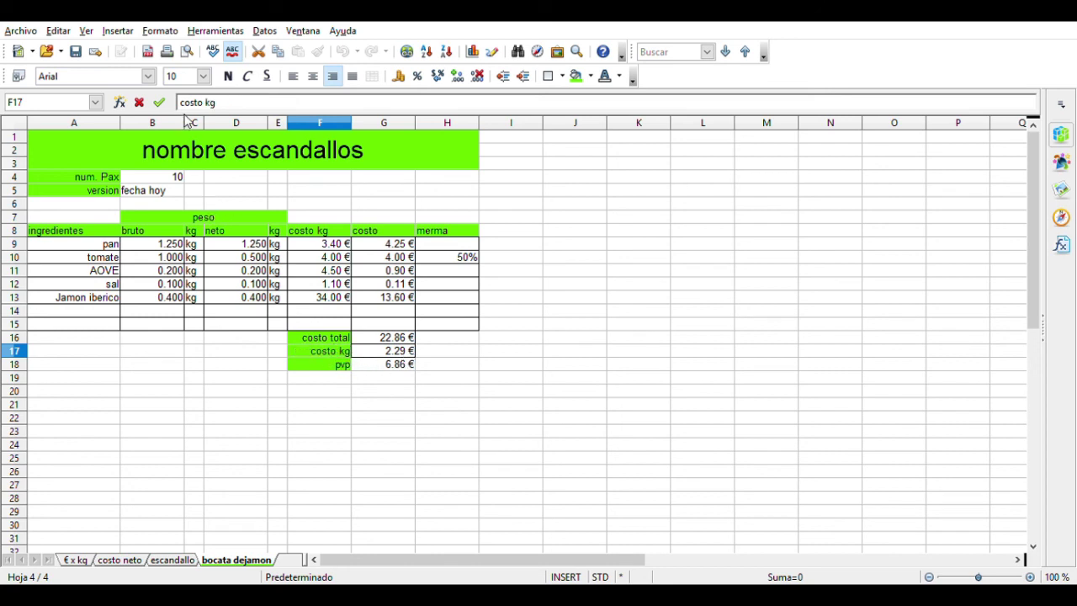
Step: Replace the sheet title "nombre escandallos" in the merged heading cell with "bocadillo"
left_click(186, 151)
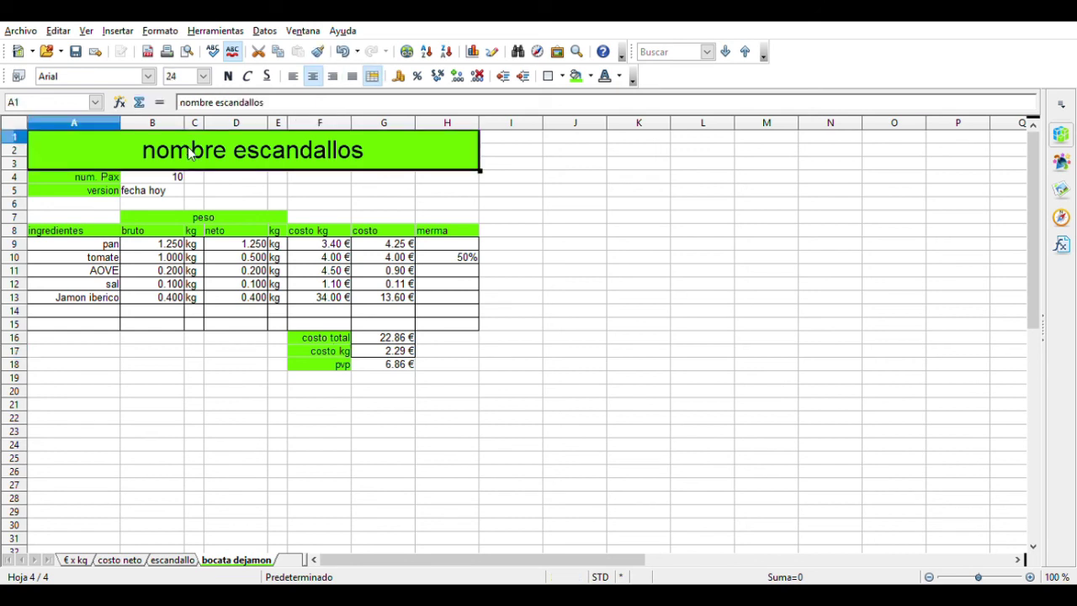
type("bocadi")
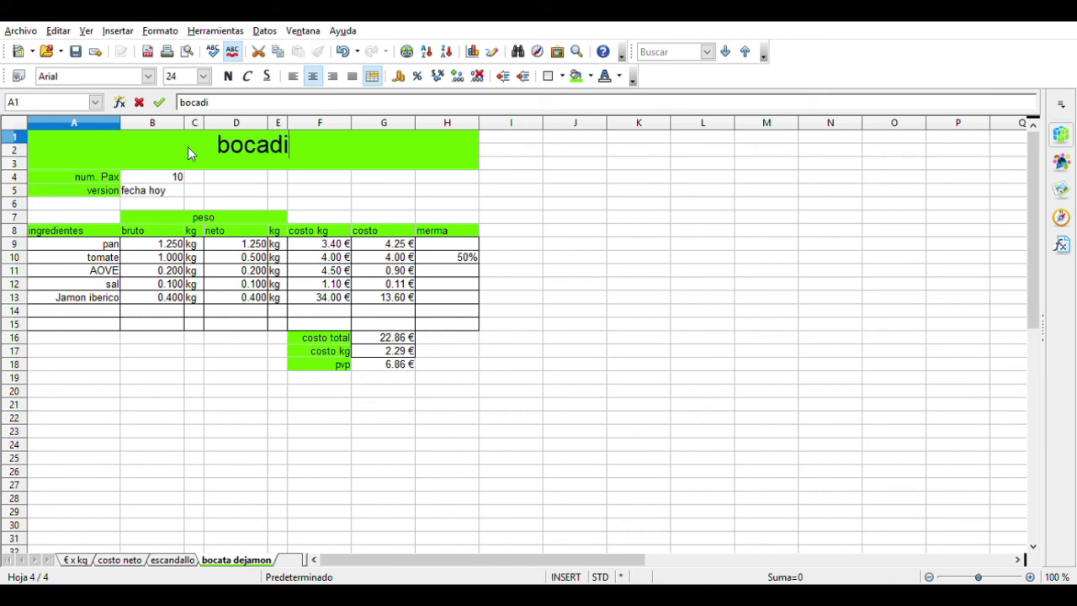
type("llo")
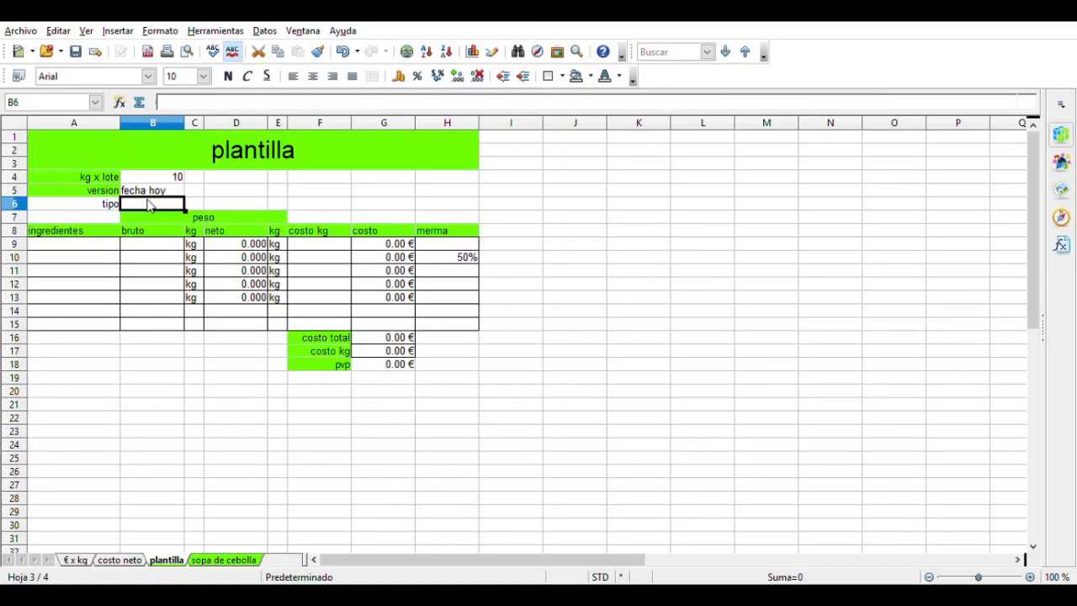
type("pro")
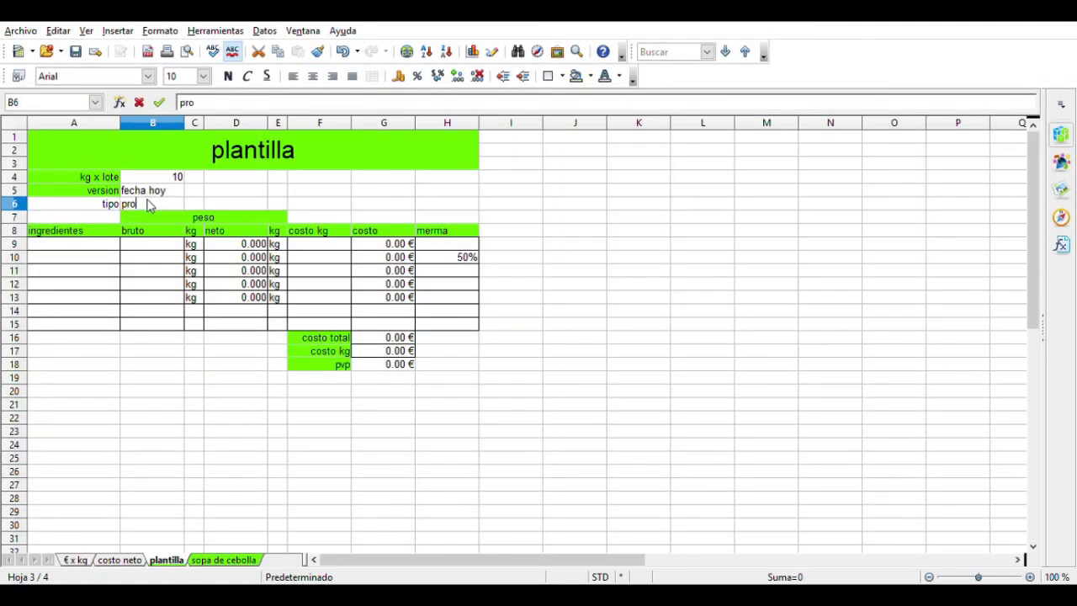
type("duccion")
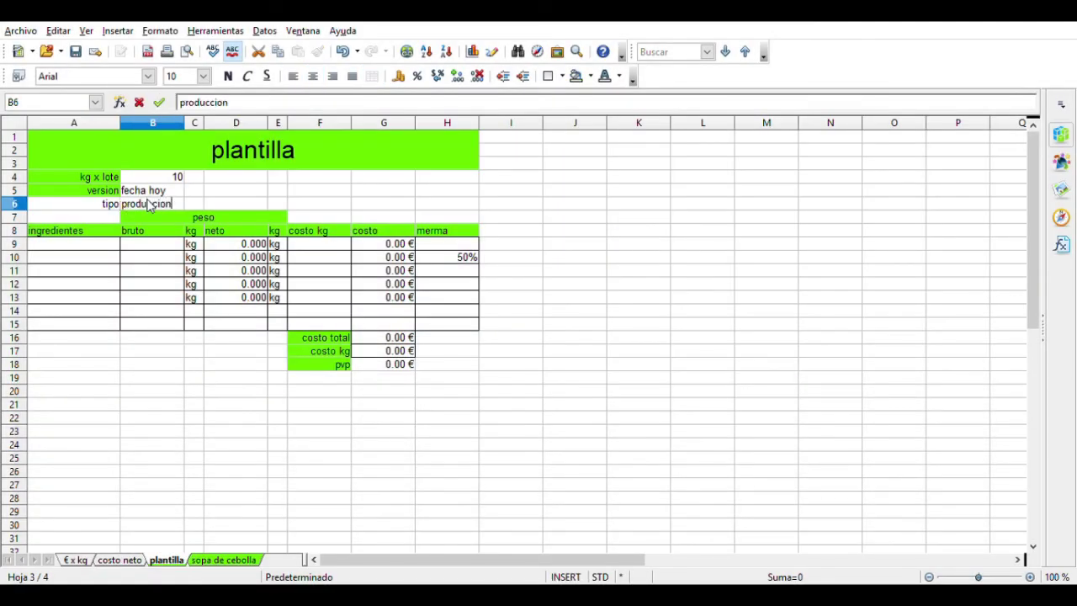
key("BackSpace")
key("BackSpace")
key("BackSpace")
key("BackSpace")
key("BackSpace")
key("BackSpace")
key("BackSpace")
key("BackSpace")
key("BackSpace")
key("BackSpace")
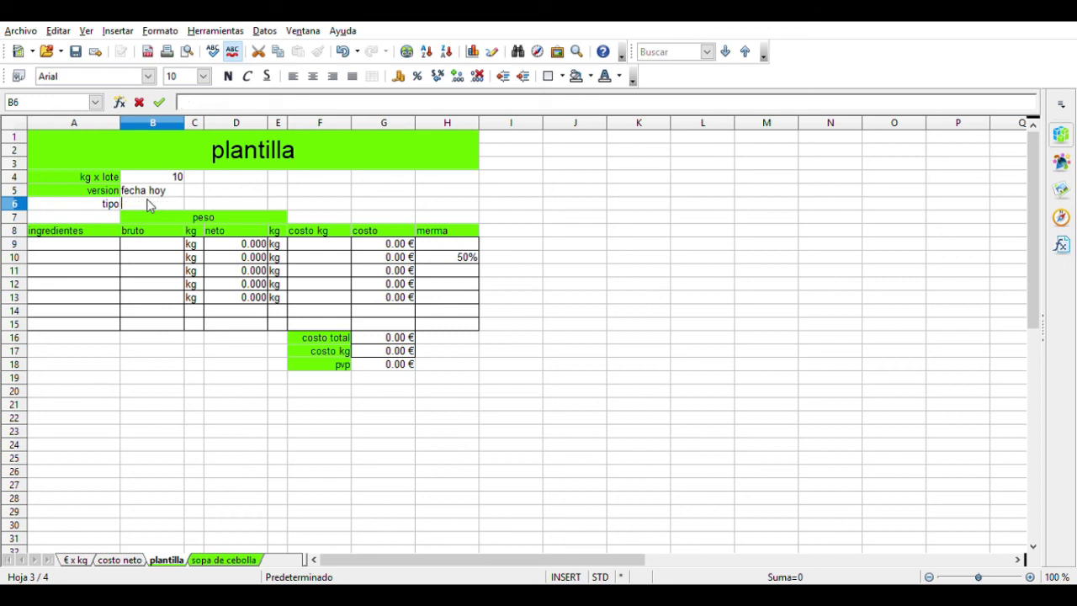
Step: Enter "menu fiesta" as the tipo value in B6 and start erasing its ending
type("menu fies")
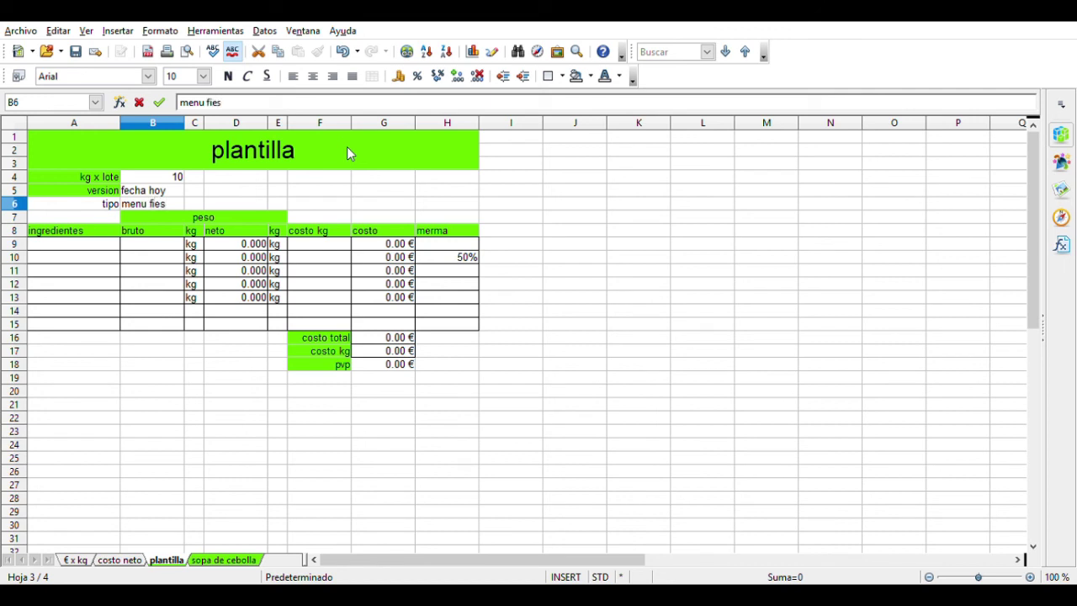
type("ta")
key("BackSpace")
key("BackSpace")
key("BackSpace")
key("BackSpace")
key("BackSpace")
key("BackSpace")
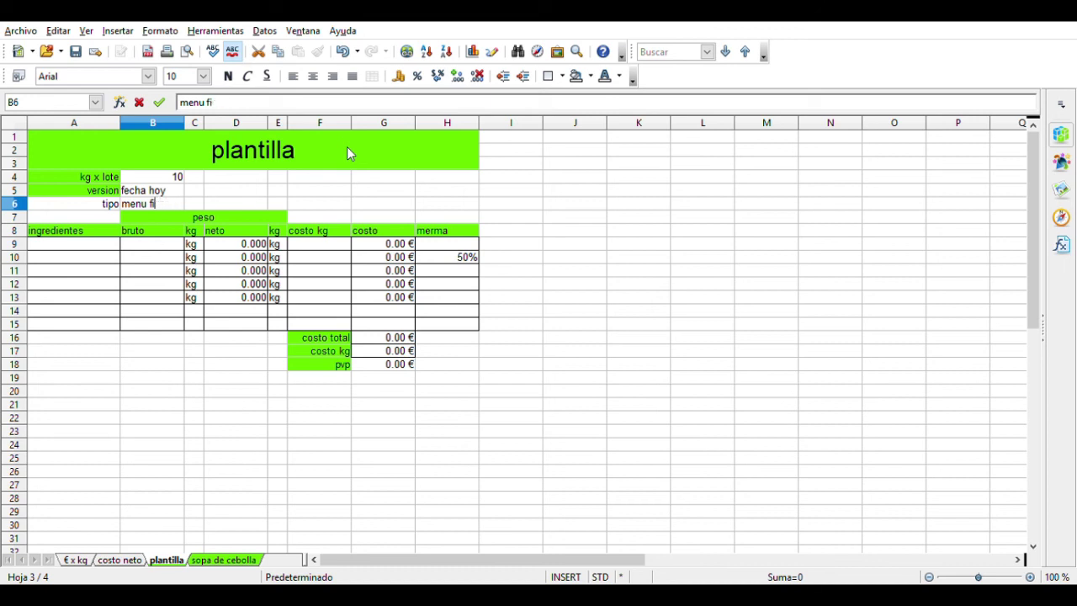